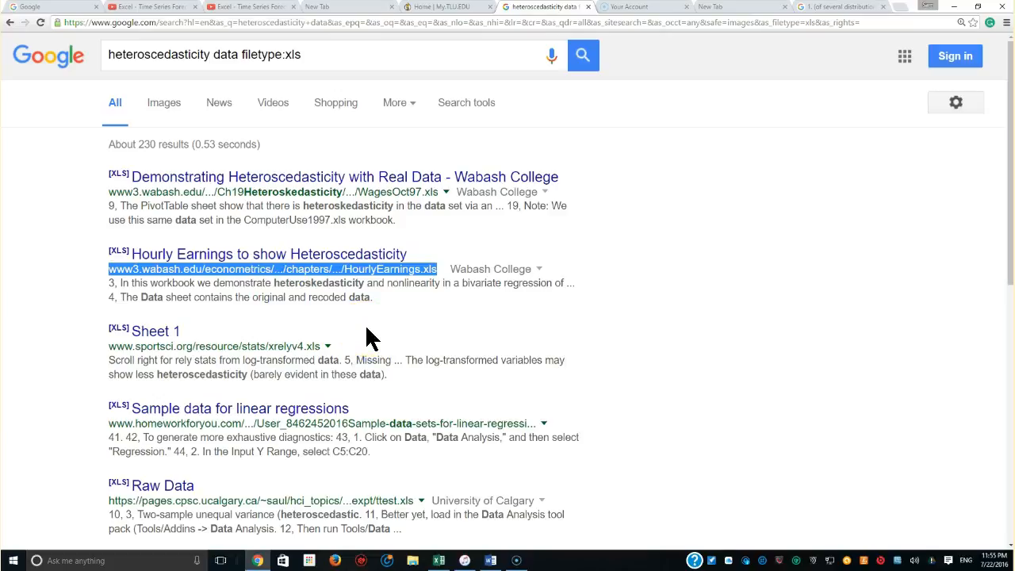
- Switch to the TestForHeteroScedasticity workbook in Excel and review the Intro sheet and the first five column headings on the Data sheet
{"action": "left_click", "coordinate": [444, 560]}
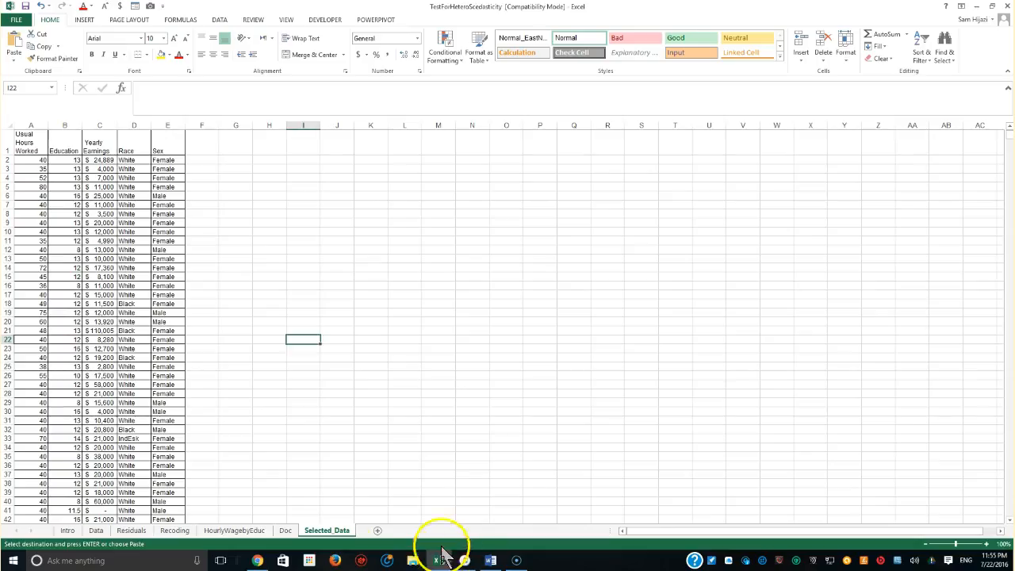
{"action": "left_click", "coordinate": [68, 530]}
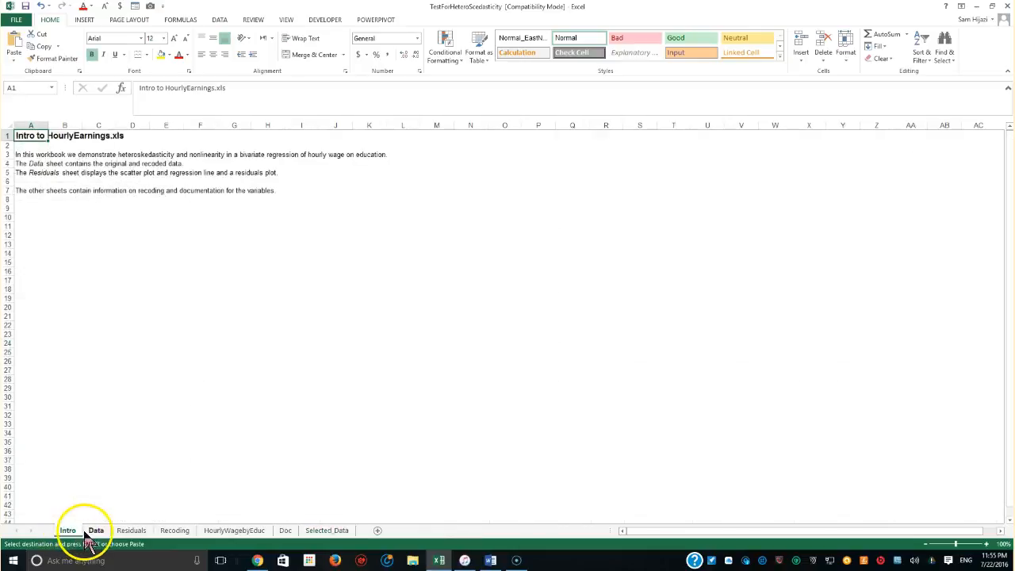
{"action": "left_click", "coordinate": [96, 531]}
{"action": "left_click_drag", "start_coordinate": [39, 169], "coordinate": [188, 176]}
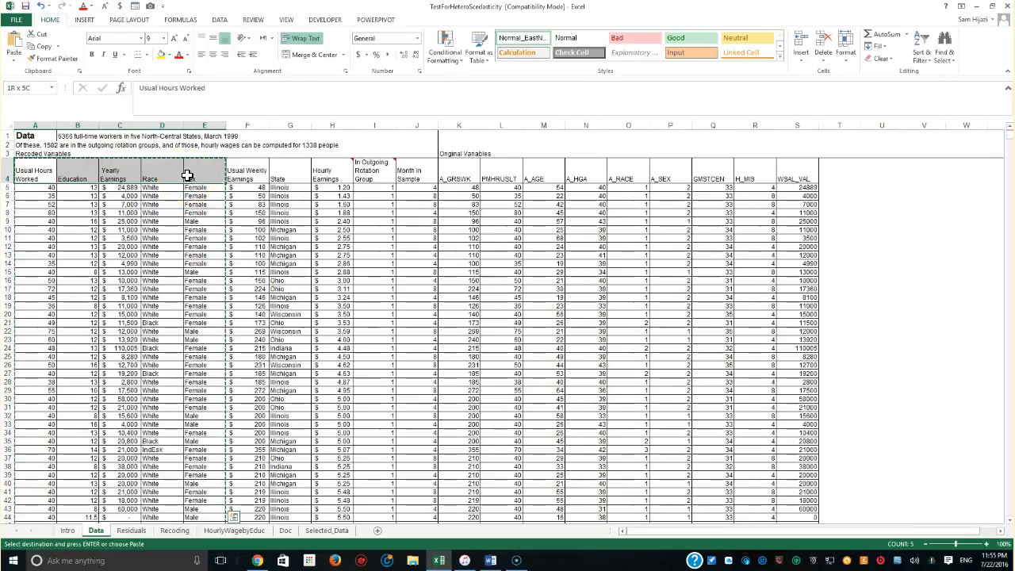
{"action": "left_click", "coordinate": [184, 181]}
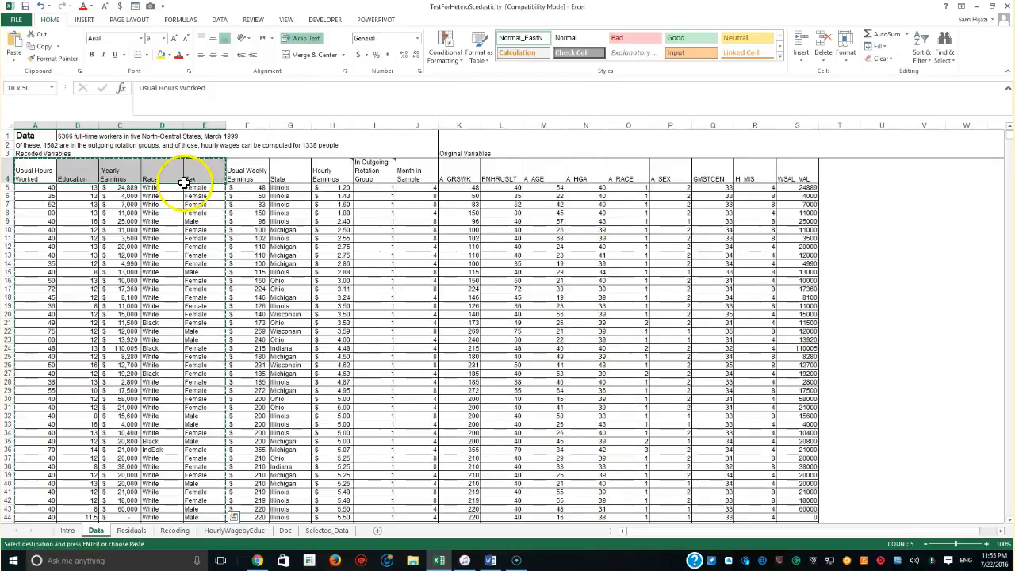
{"action": "left_click", "coordinate": [39, 173]}
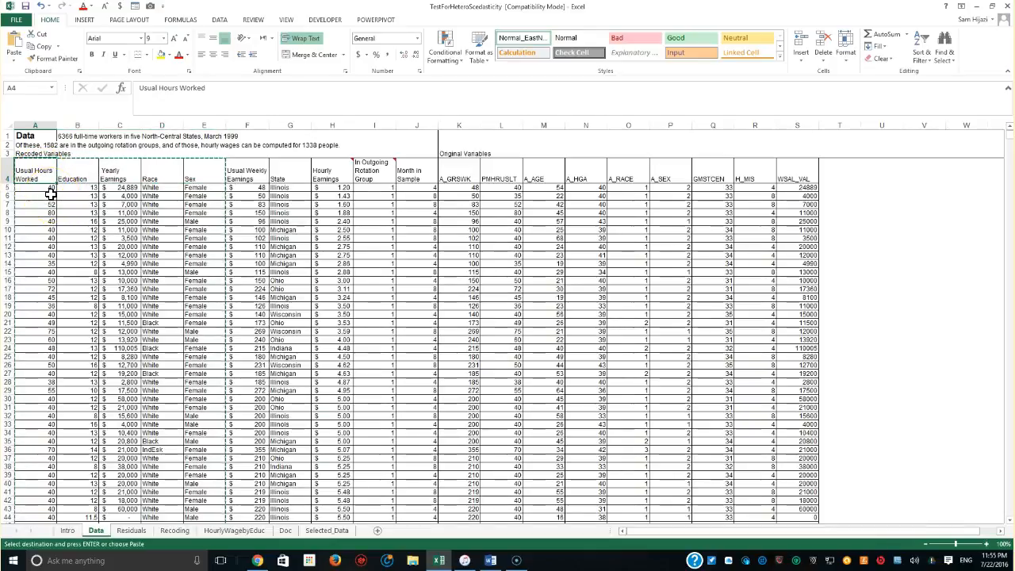
- Examine how far the records on the Data sheet extend, going to the last row and returning to the first record
{"action": "key", "text": "ctrl+Down"}
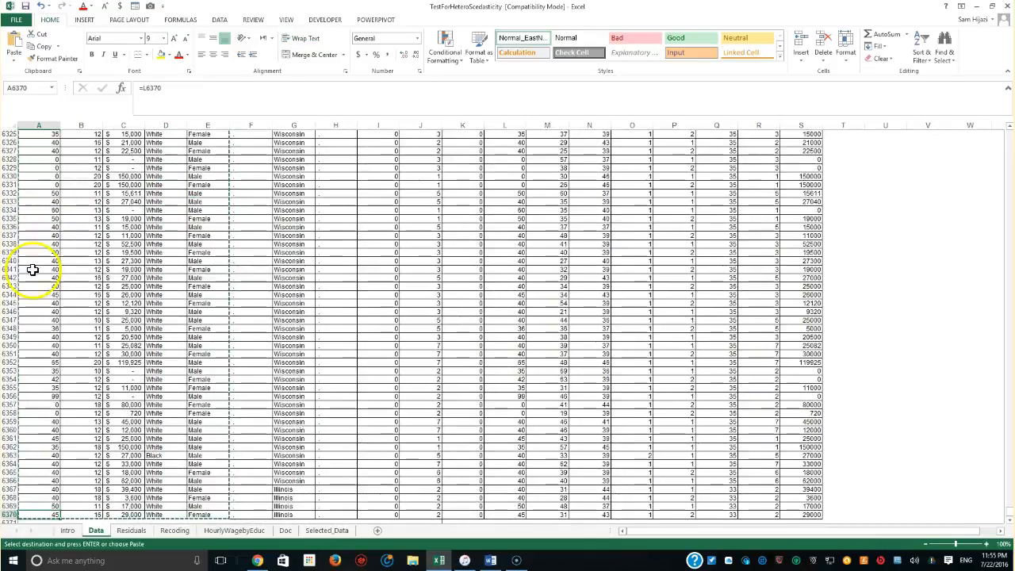
{"action": "left_click", "coordinate": [68, 532]}
{"action": "scroll", "coordinate": [111, 460], "scroll_direction": "down", "scroll_amount": 5}
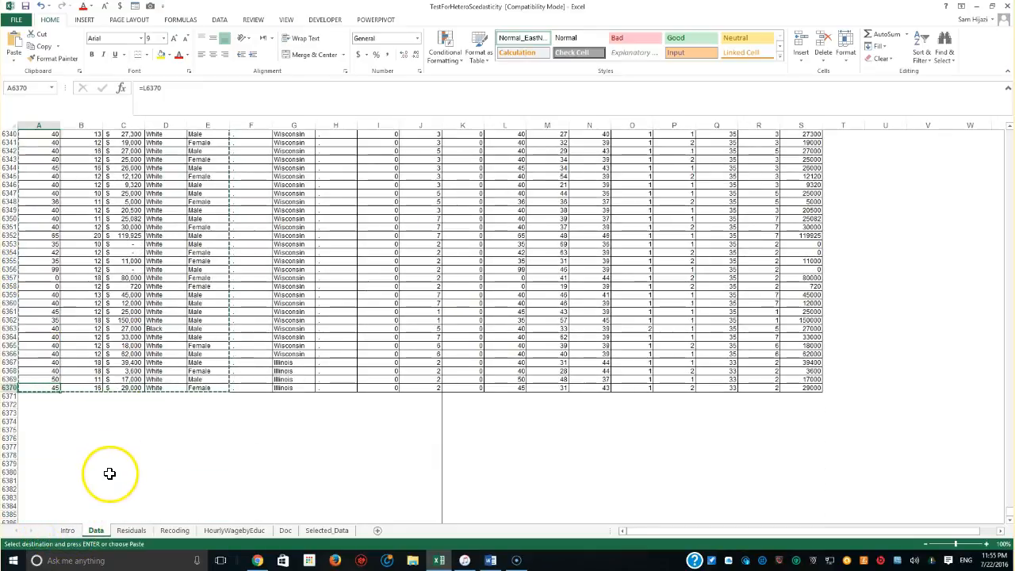
{"action": "scroll", "coordinate": [123, 512], "scroll_direction": "up", "scroll_amount": 6}
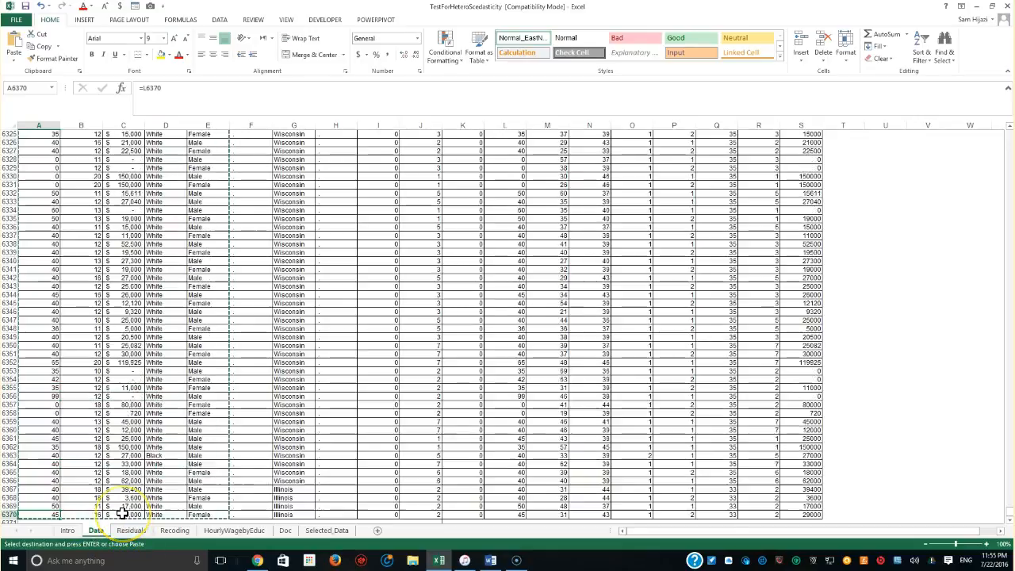
{"action": "scroll", "coordinate": [123, 514], "scroll_direction": "down", "scroll_amount": 2}
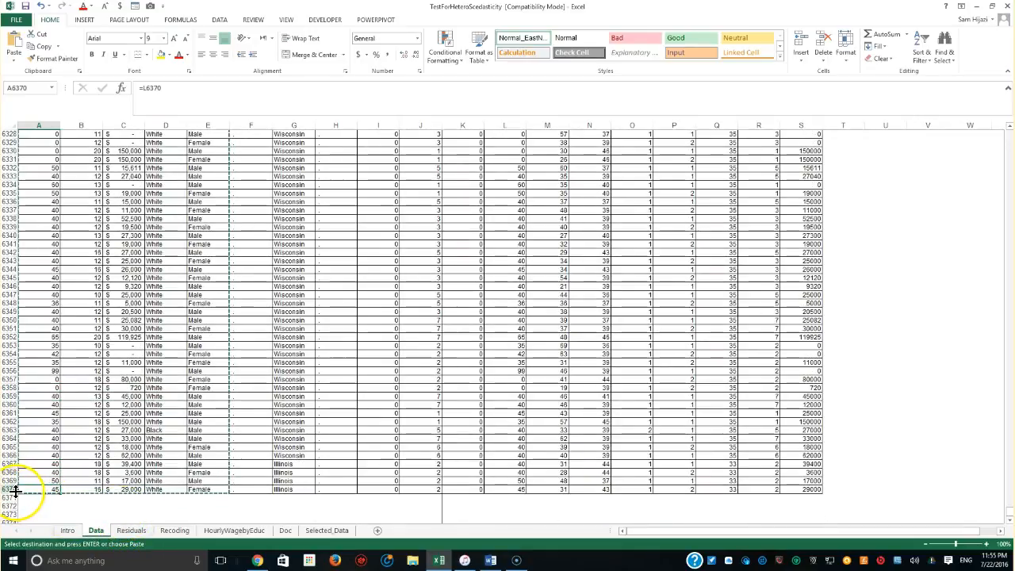
{"action": "scroll", "coordinate": [15, 490], "scroll_direction": "up", "scroll_amount": 9}
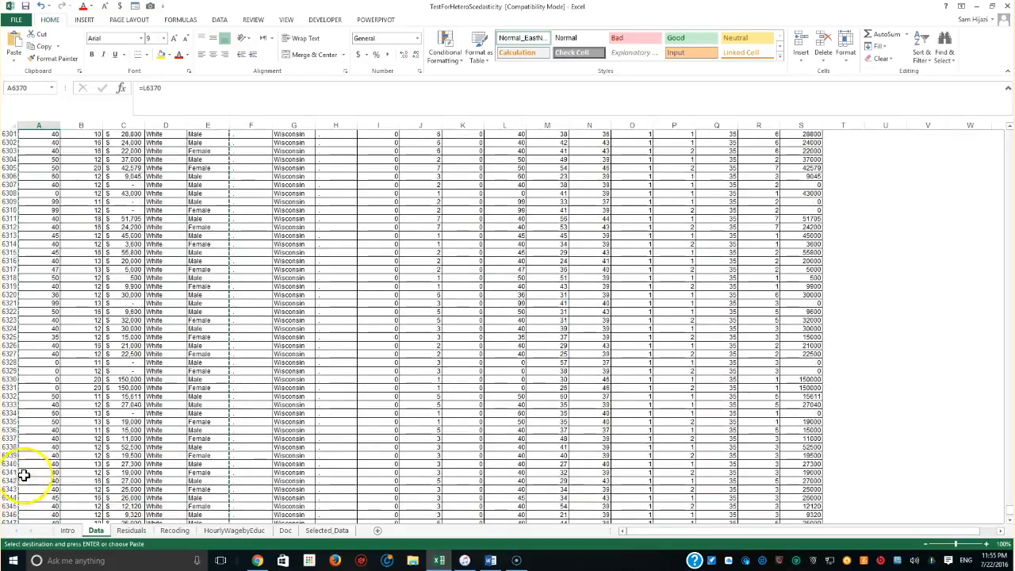
{"action": "scroll", "coordinate": [28, 464], "scroll_direction": "up", "scroll_amount": 18}
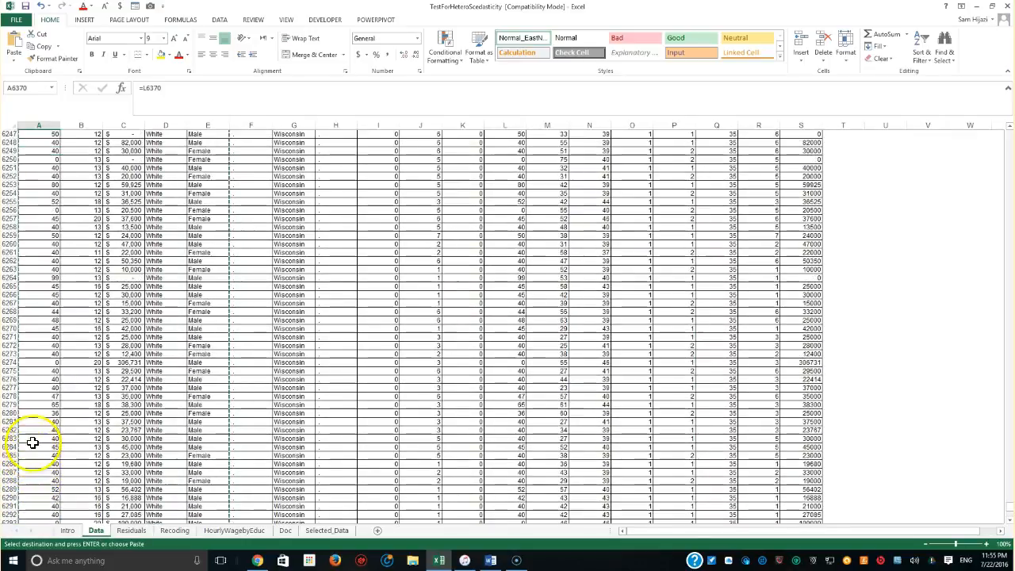
{"action": "scroll", "coordinate": [32, 442], "scroll_direction": "down", "scroll_amount": 11}
{"action": "scroll", "coordinate": [54, 514], "scroll_direction": "down", "scroll_amount": 3}
{"action": "scroll", "coordinate": [53, 516], "scroll_direction": "down", "scroll_amount": 12}
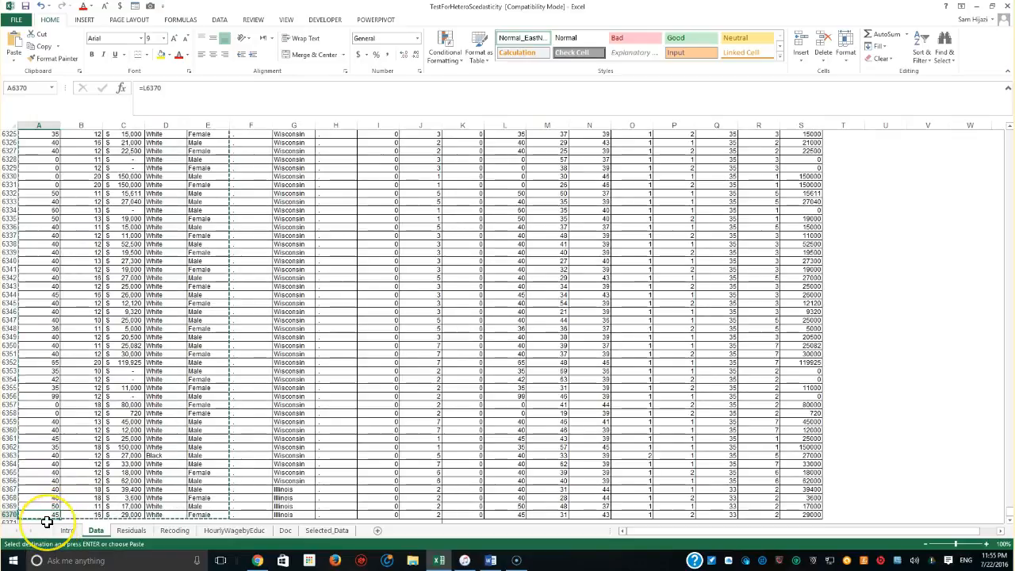
{"action": "key", "text": "ctrl+Home"}
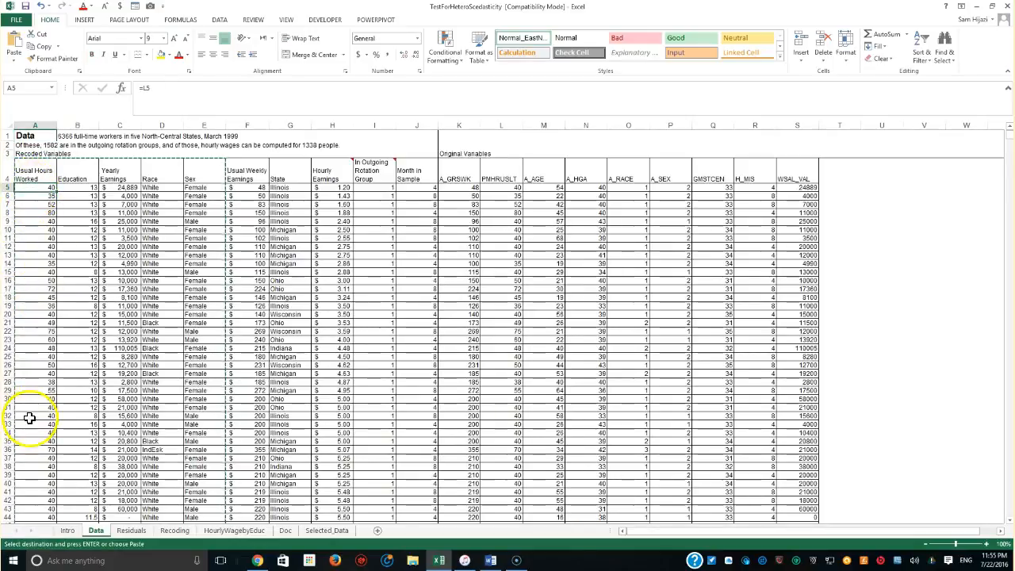
{"action": "scroll", "coordinate": [31, 465], "scroll_direction": "down", "scroll_amount": 5}
{"action": "scroll", "coordinate": [33, 456], "scroll_direction": "up", "scroll_amount": 5}
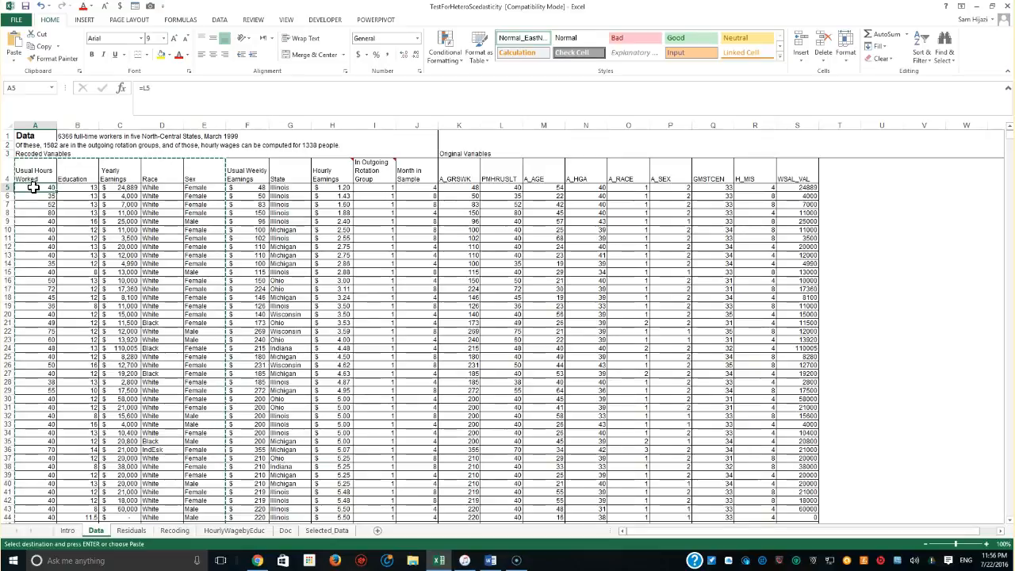
- Show the beginning of the Selected_Data sheet at 172% zoom
{"action": "left_click", "coordinate": [325, 533]}
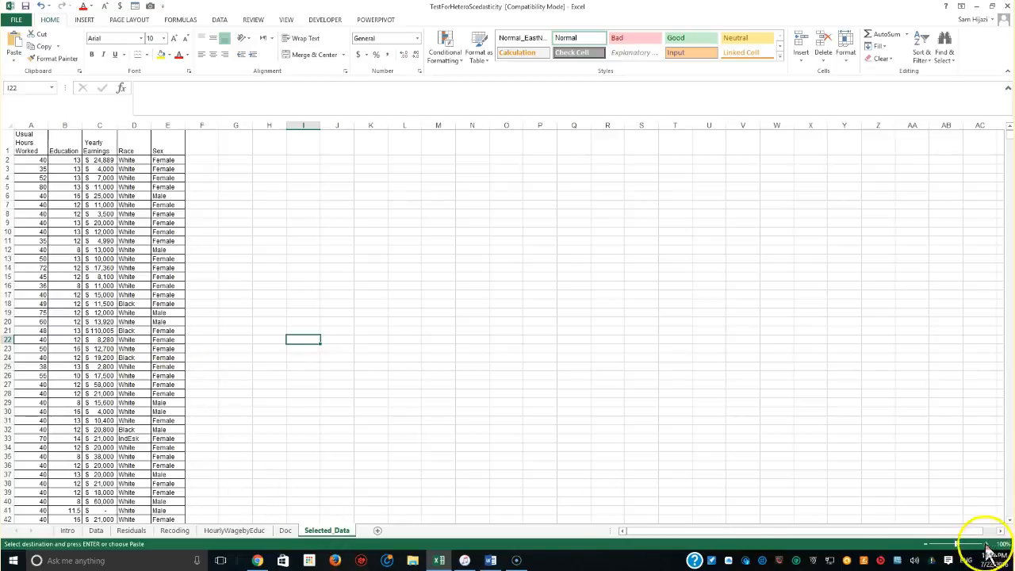
{"action": "left_click", "coordinate": [962, 544]}
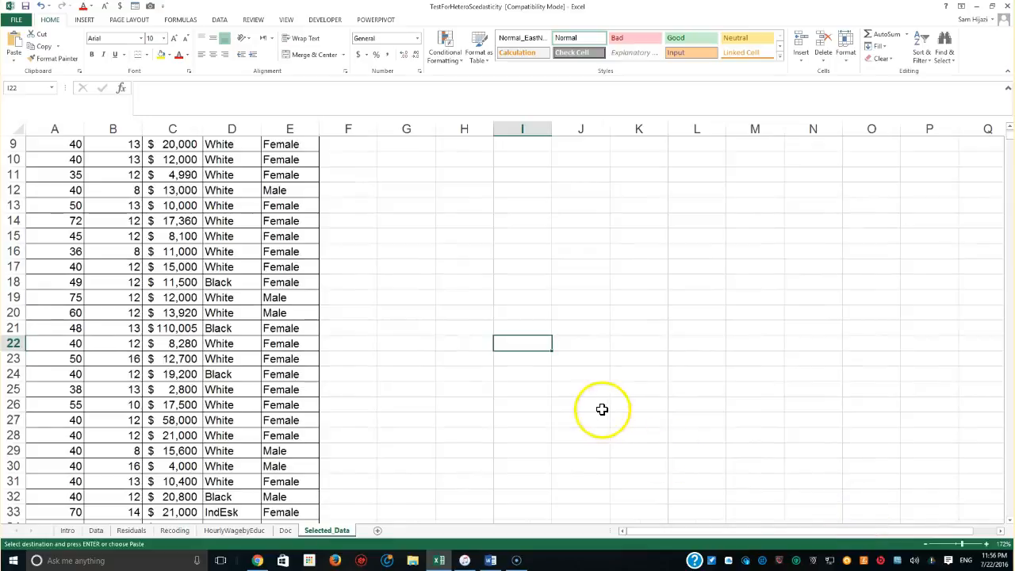
{"action": "scroll", "coordinate": [608, 410], "scroll_direction": "up", "scroll_amount": 3}
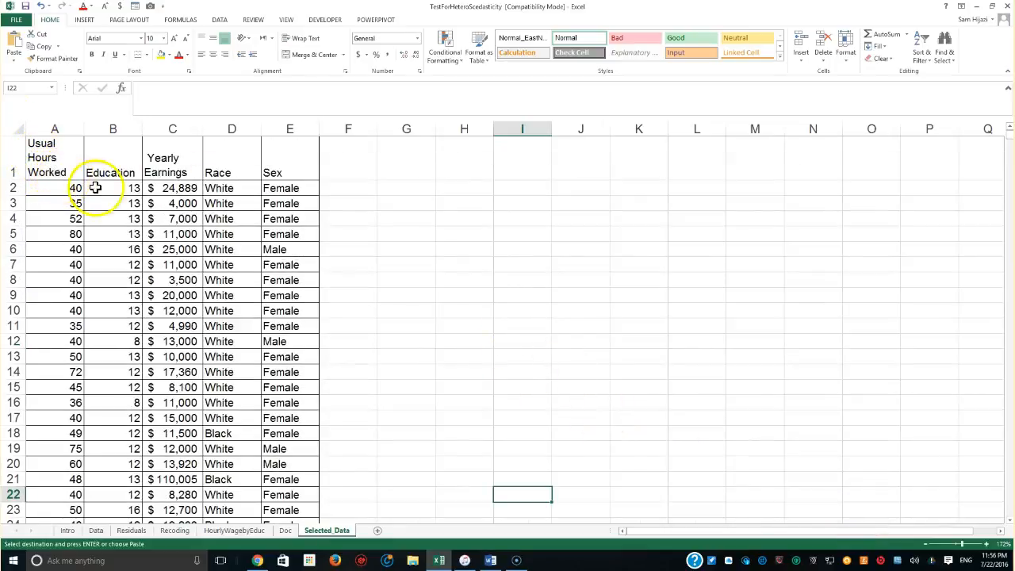
- Review the Selected_Data variables by their headings: Usual Hours Worked, Education, Yearly Earnings, Race and Sex
{"action": "left_click", "coordinate": [124, 176]}
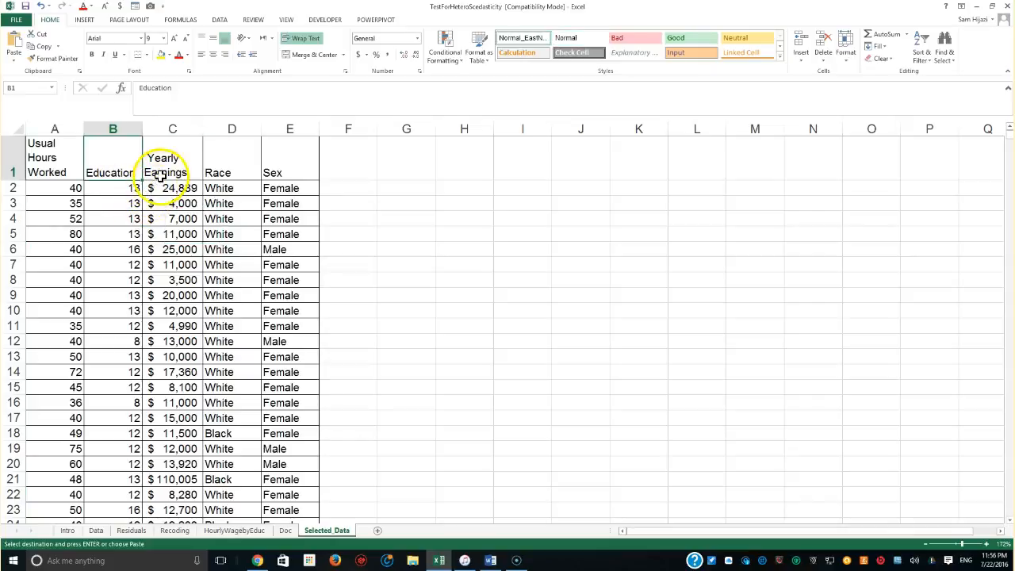
{"action": "left_click", "coordinate": [162, 173]}
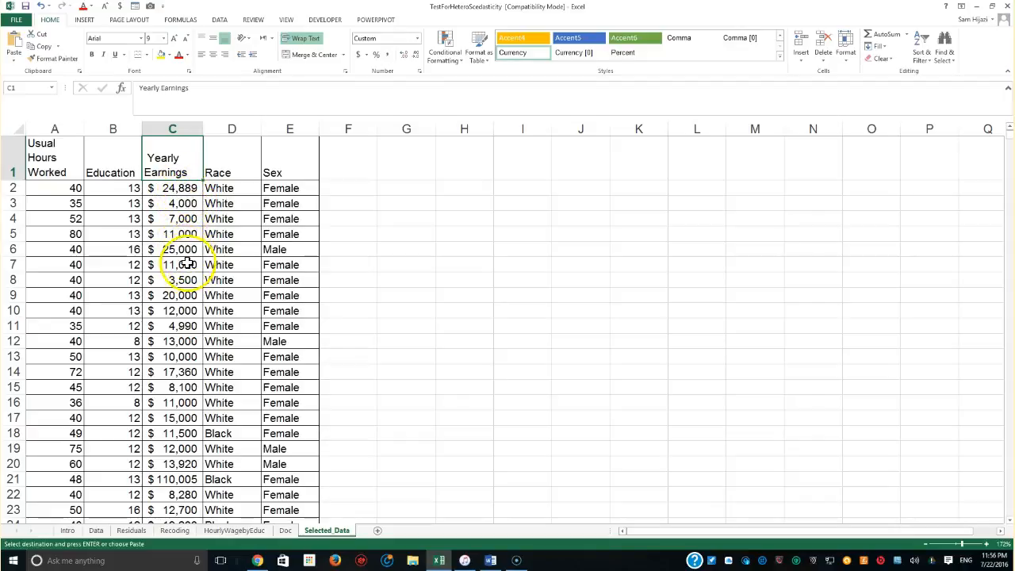
{"action": "left_click", "coordinate": [220, 173]}
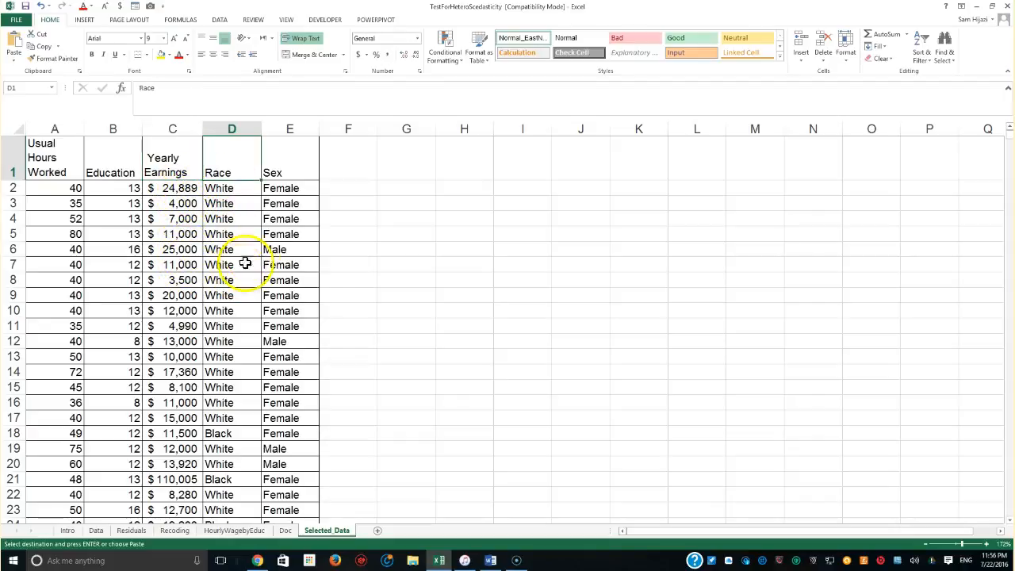
{"action": "left_click", "coordinate": [272, 172]}
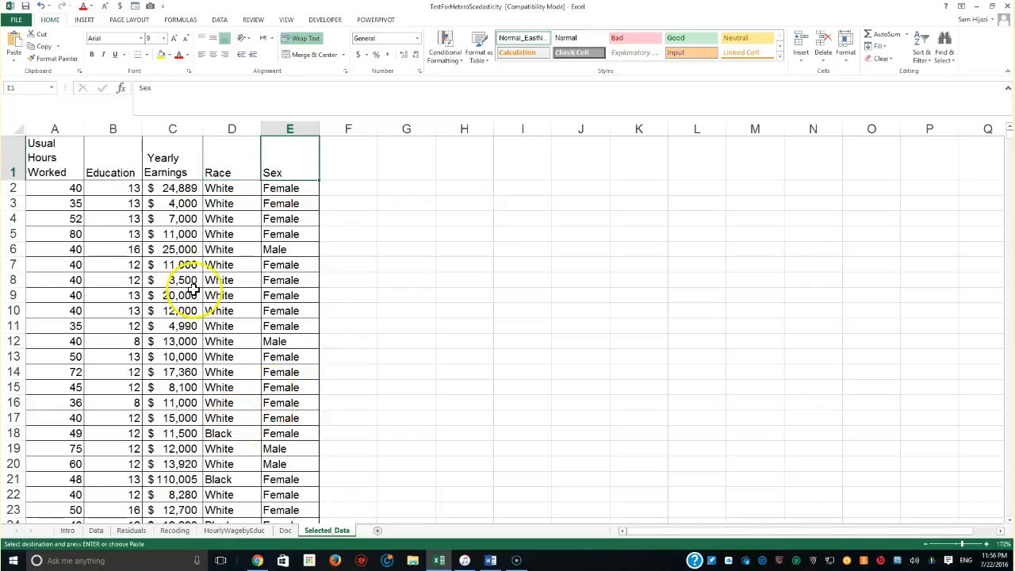
{"action": "left_click", "coordinate": [179, 158]}
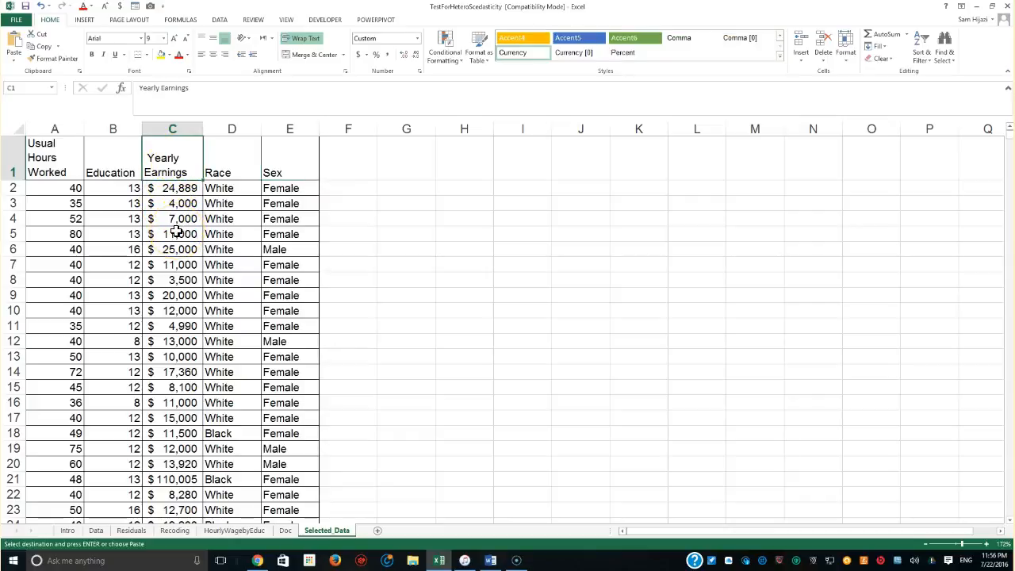
{"action": "left_click", "coordinate": [113, 168]}
{"action": "left_click", "coordinate": [50, 158]}
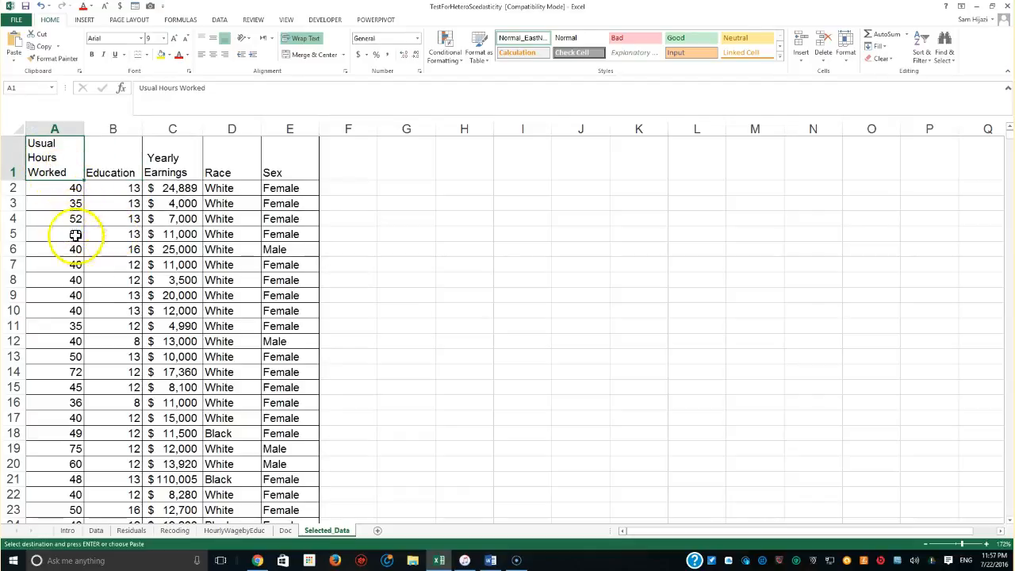
{"action": "left_click", "coordinate": [100, 168]}
{"action": "left_click", "coordinate": [216, 168]}
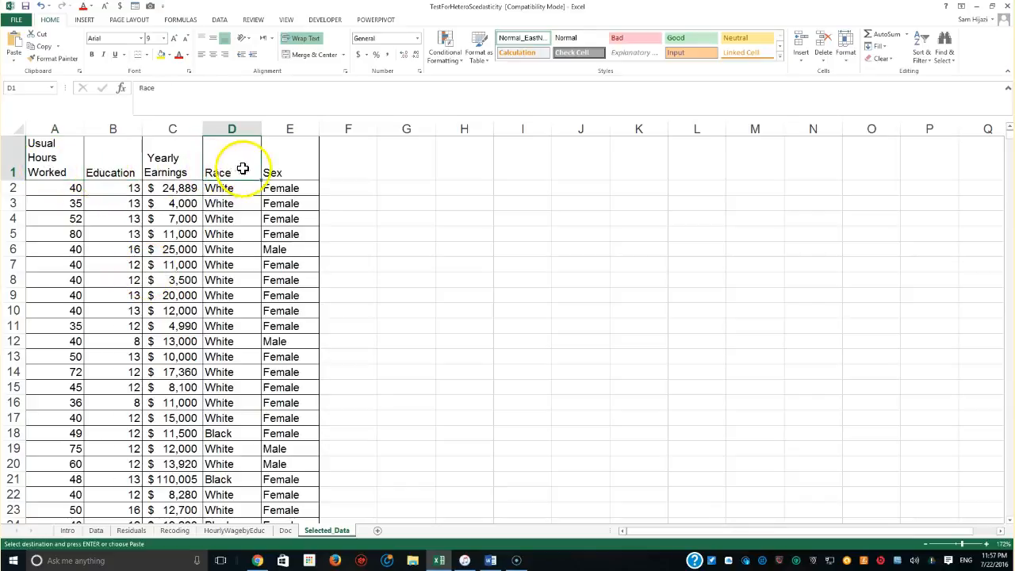
{"action": "left_click", "coordinate": [268, 168]}
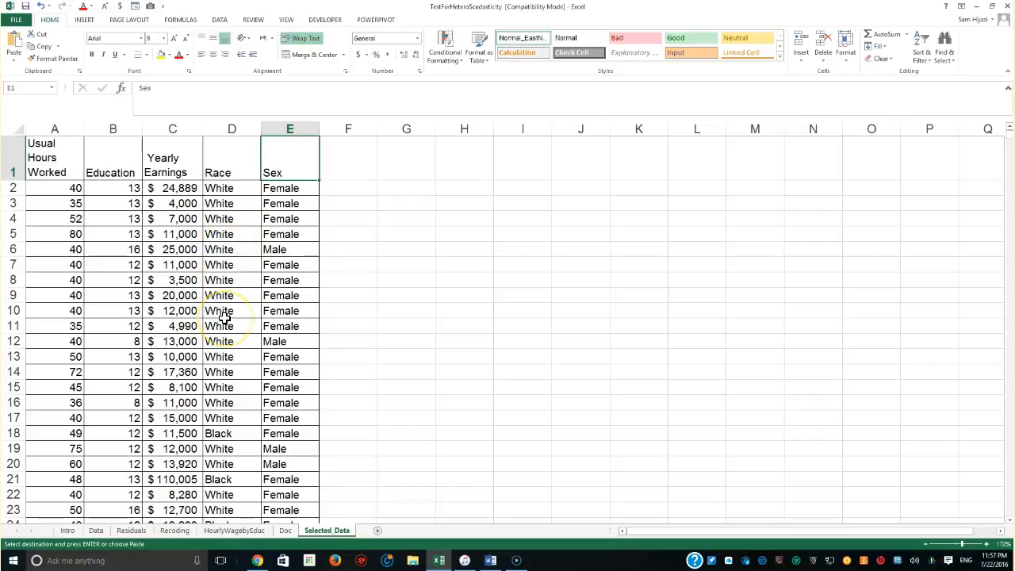
- Inspect the formulas in the first record, cells A2 to E2, from Usual Hours Worked through Sex
{"action": "left_click", "coordinate": [226, 187]}
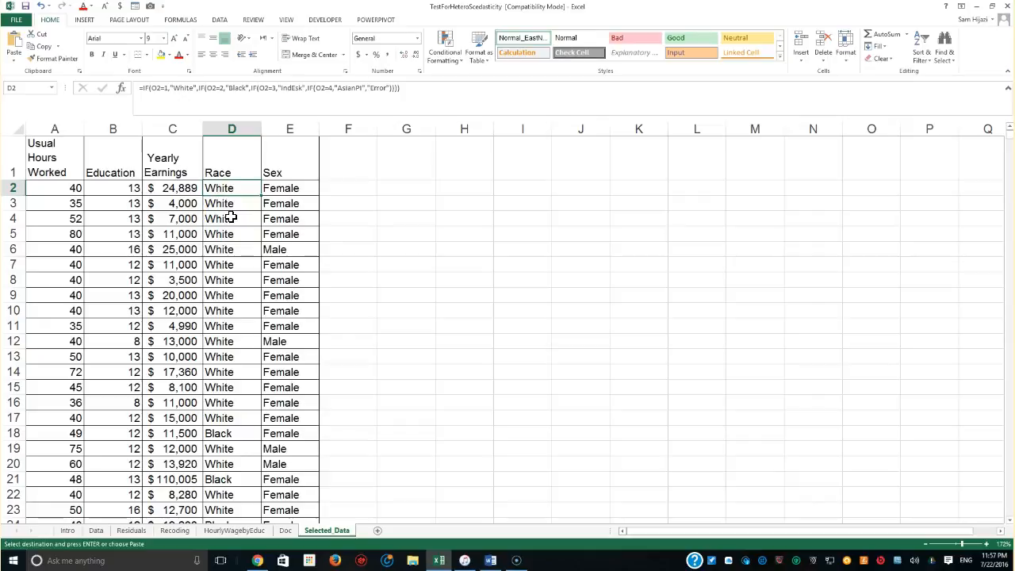
{"action": "left_click", "coordinate": [276, 192]}
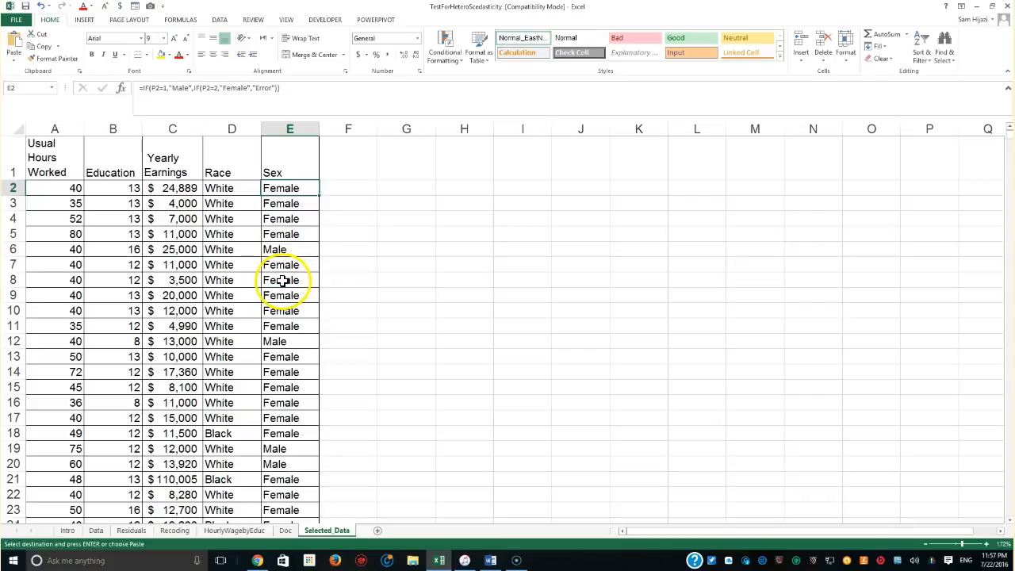
{"action": "left_click", "coordinate": [226, 188]}
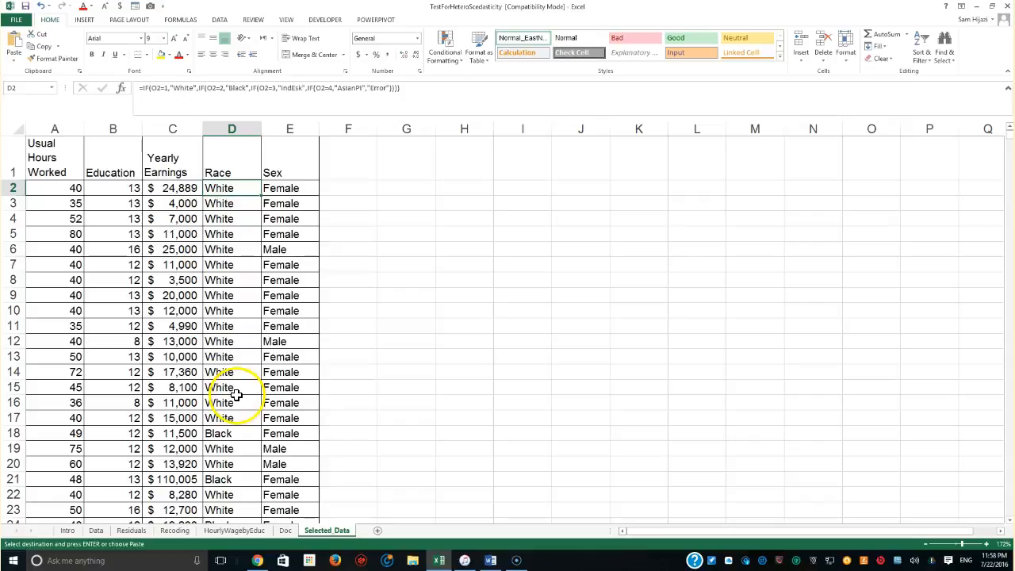
{"action": "left_click", "coordinate": [173, 193]}
{"action": "left_click", "coordinate": [118, 189]}
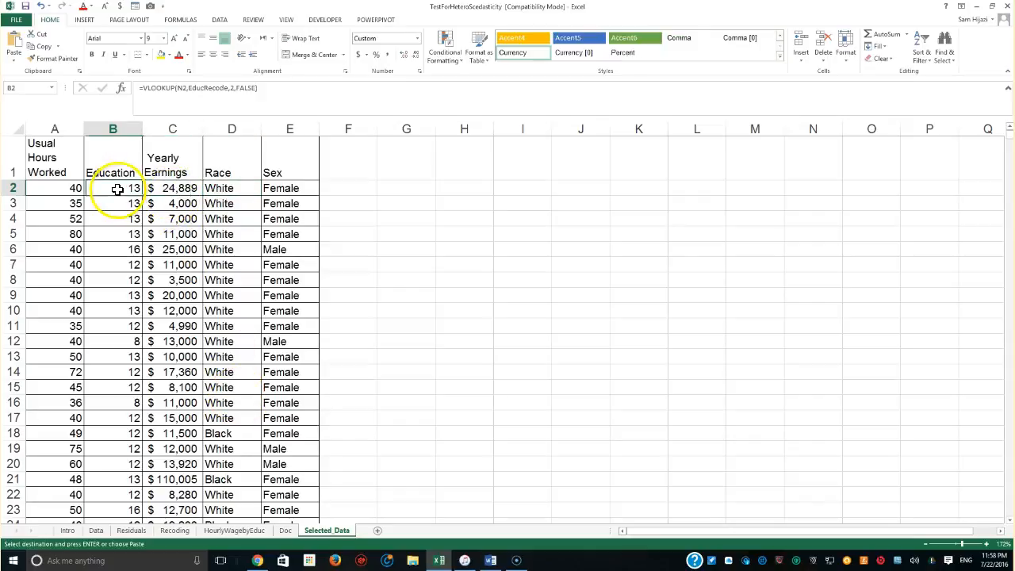
{"action": "left_click", "coordinate": [70, 187]}
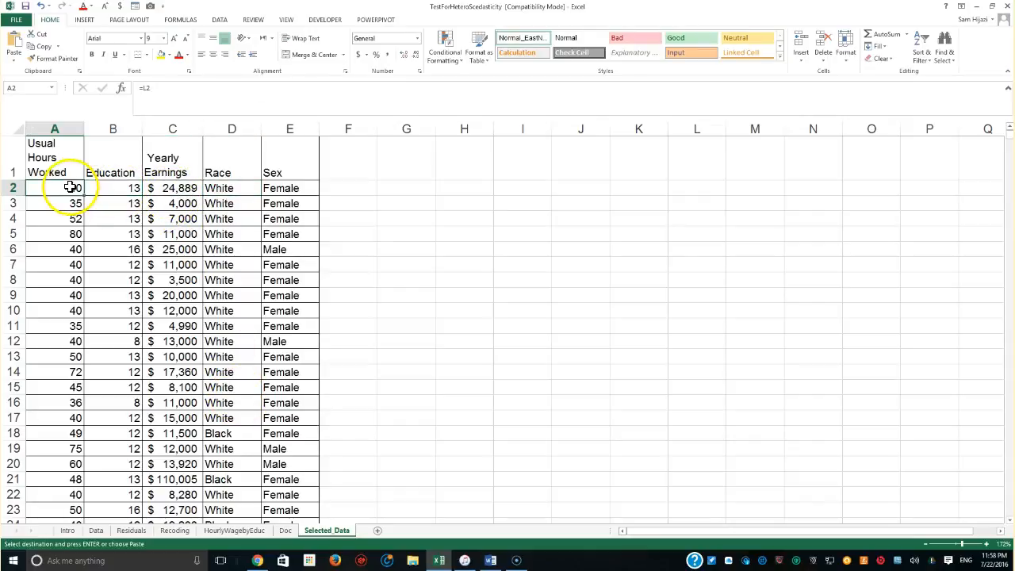
{"action": "left_click", "coordinate": [167, 191]}
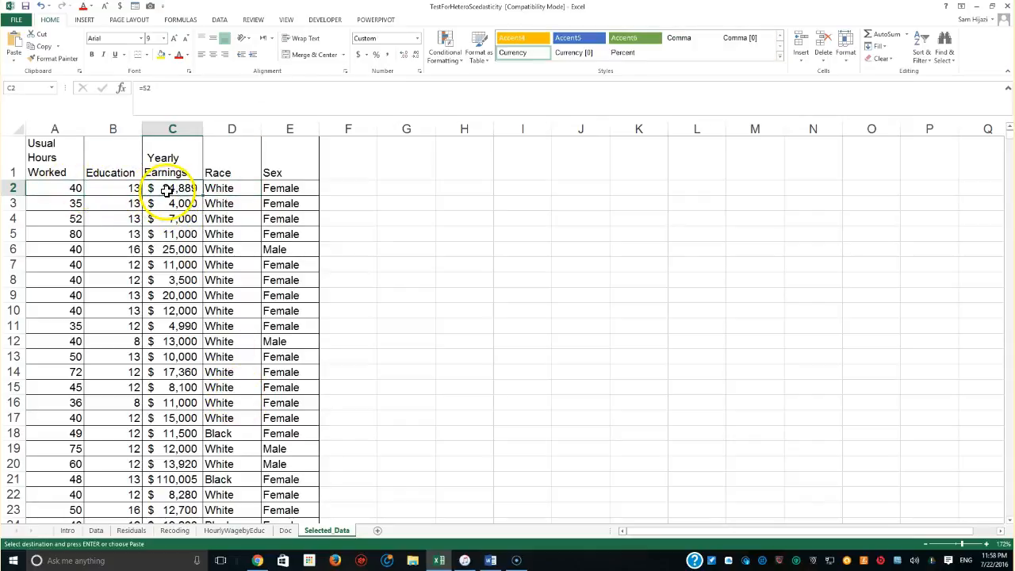
{"action": "left_click", "coordinate": [122, 188]}
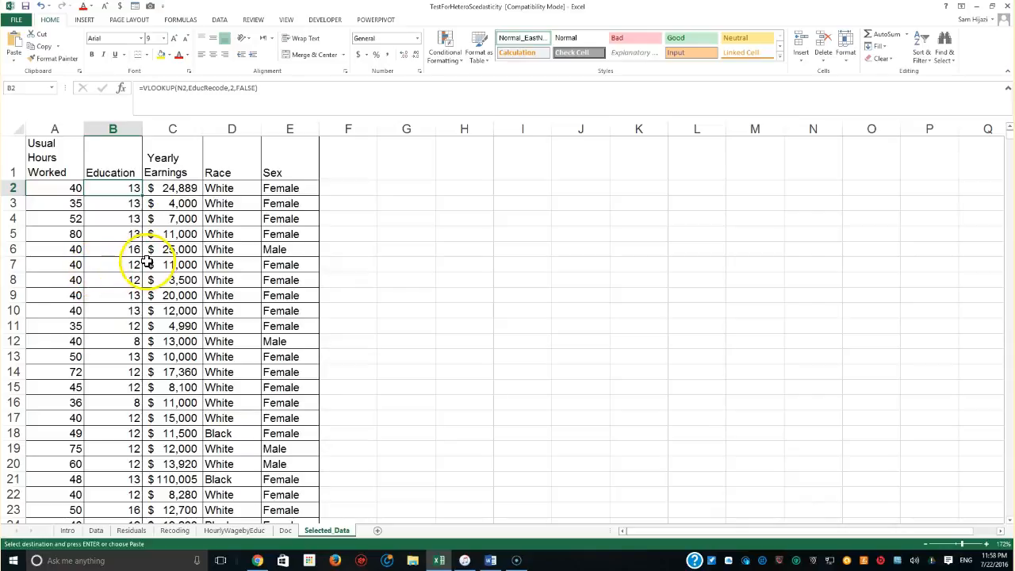
- Copy the entire Selected_Data table, columns A to E with headings, down to row 6367
{"action": "left_click_drag", "start_coordinate": [58, 161], "coordinate": [267, 166]}
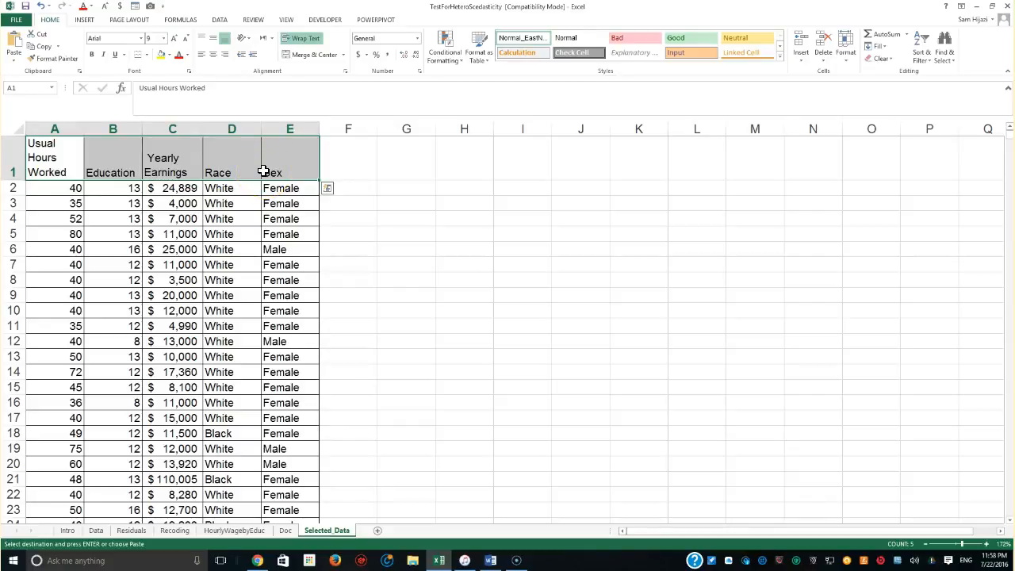
{"action": "key", "text": "ctrl+shift+Down"}
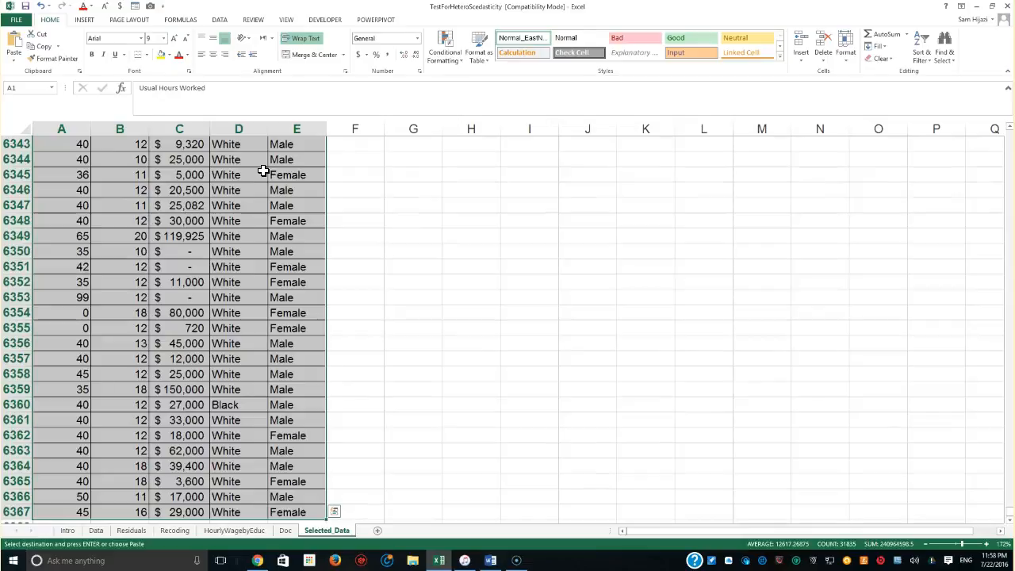
{"action": "left_click", "coordinate": [44, 48]}
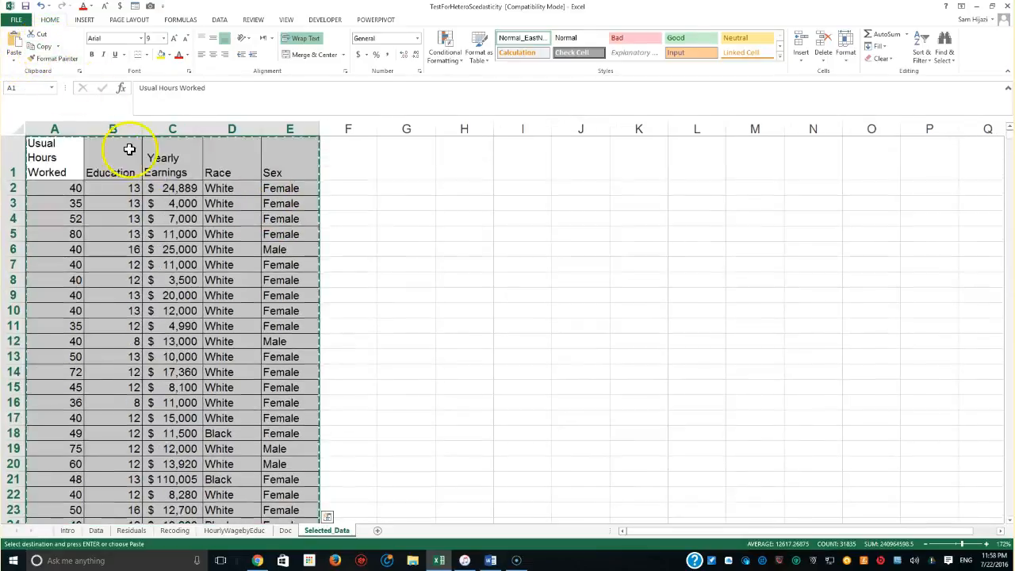
- Paste the copied Selected_Data table over itself from cell A1 as values only, replacing the formulas
{"action": "left_click", "coordinate": [68, 153]}
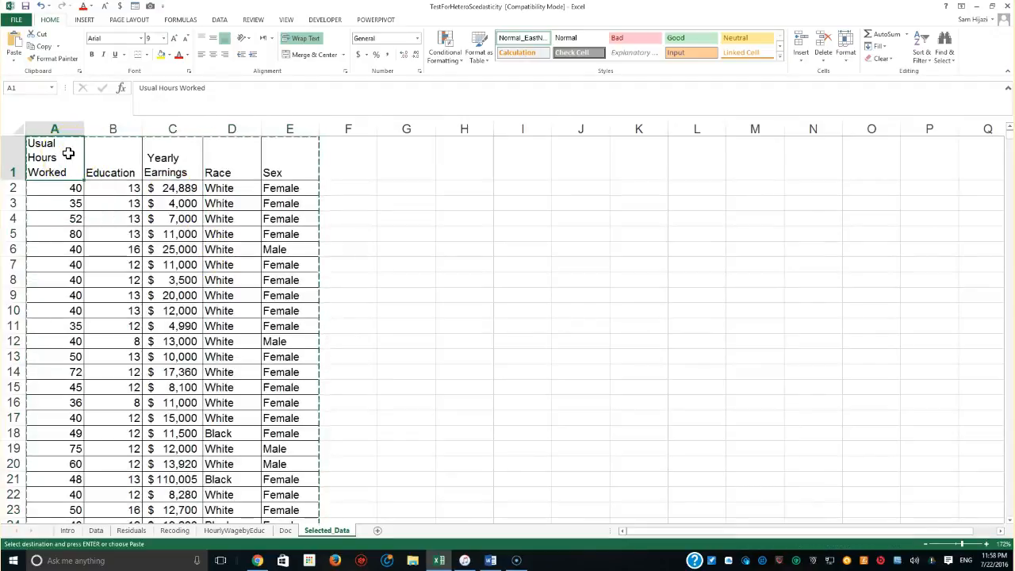
{"action": "left_click", "coordinate": [14, 64]}
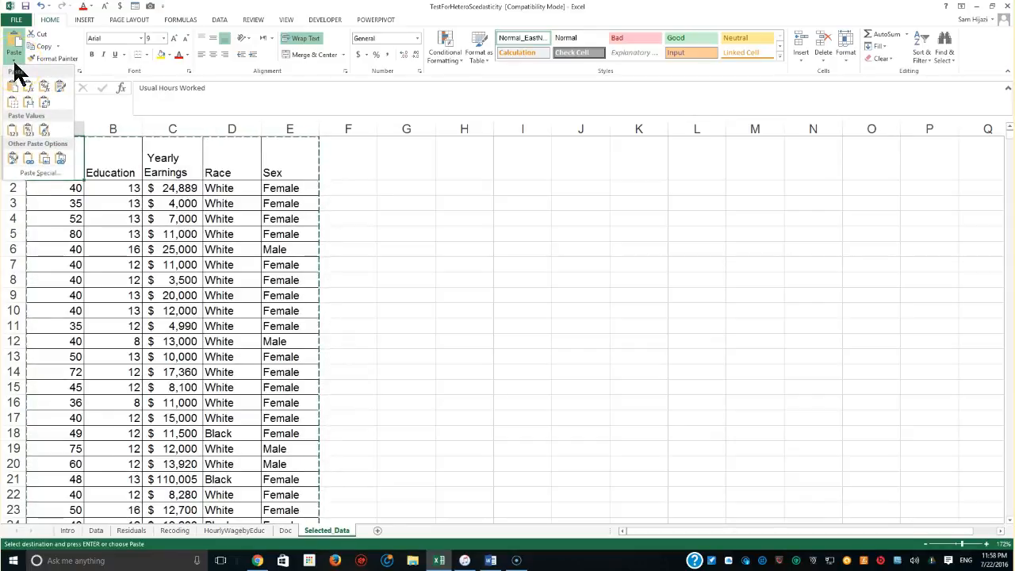
{"action": "left_click", "coordinate": [16, 132]}
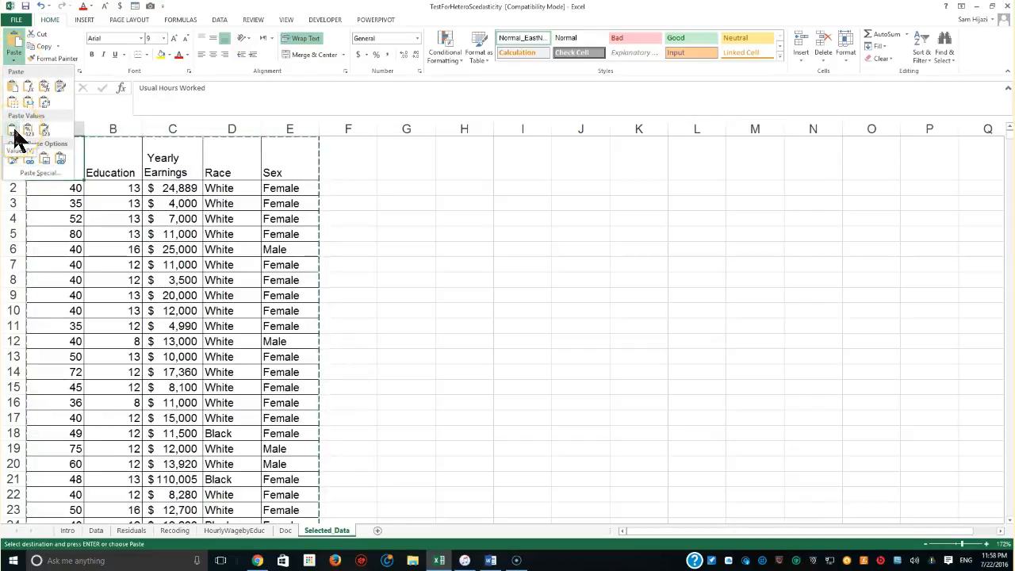
{"action": "left_click", "coordinate": [16, 133]}
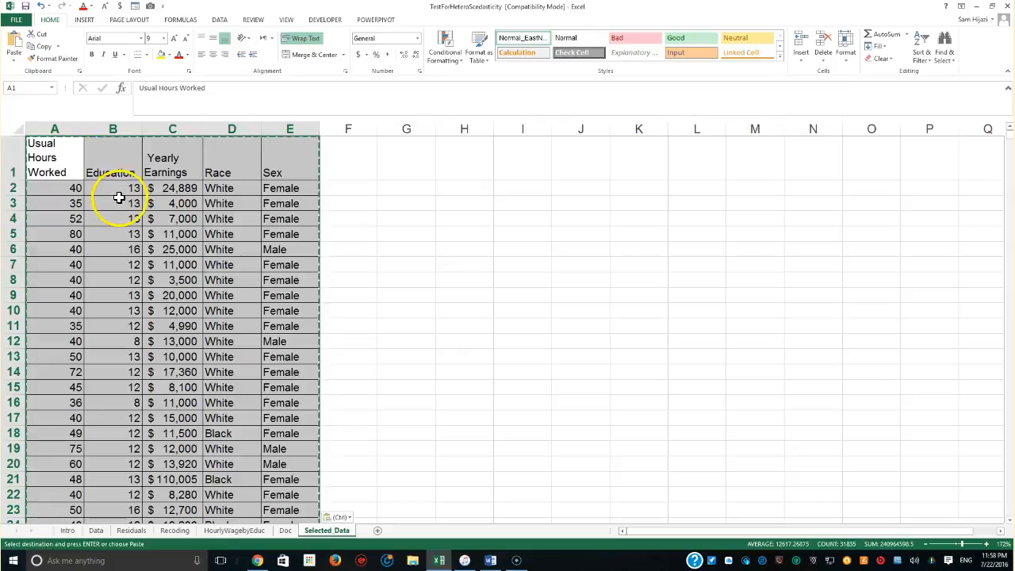
- Check cells in the first records and the Race column for plain values instead of formulas
{"action": "left_click", "coordinate": [288, 190]}
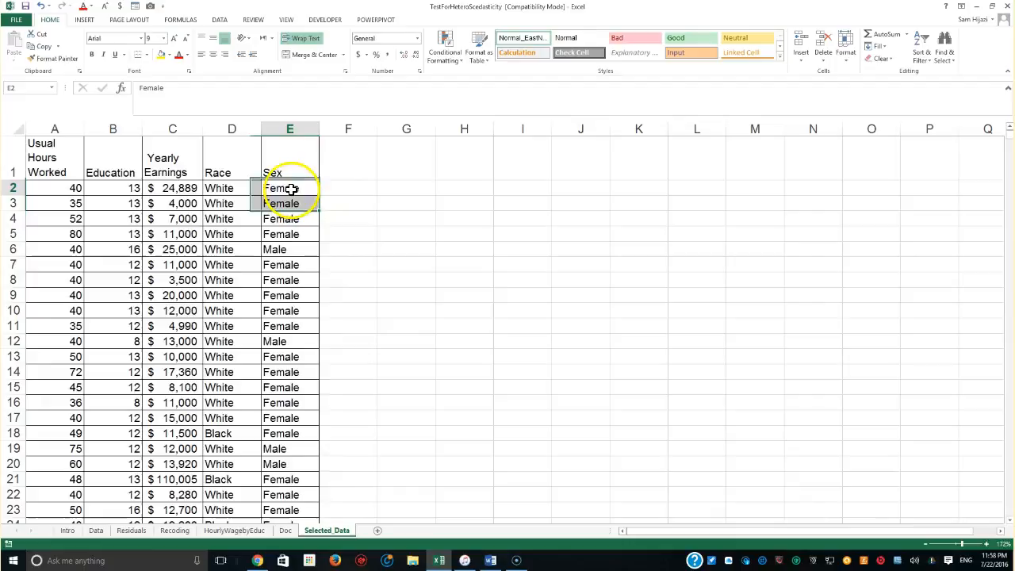
{"action": "left_click", "coordinate": [226, 190]}
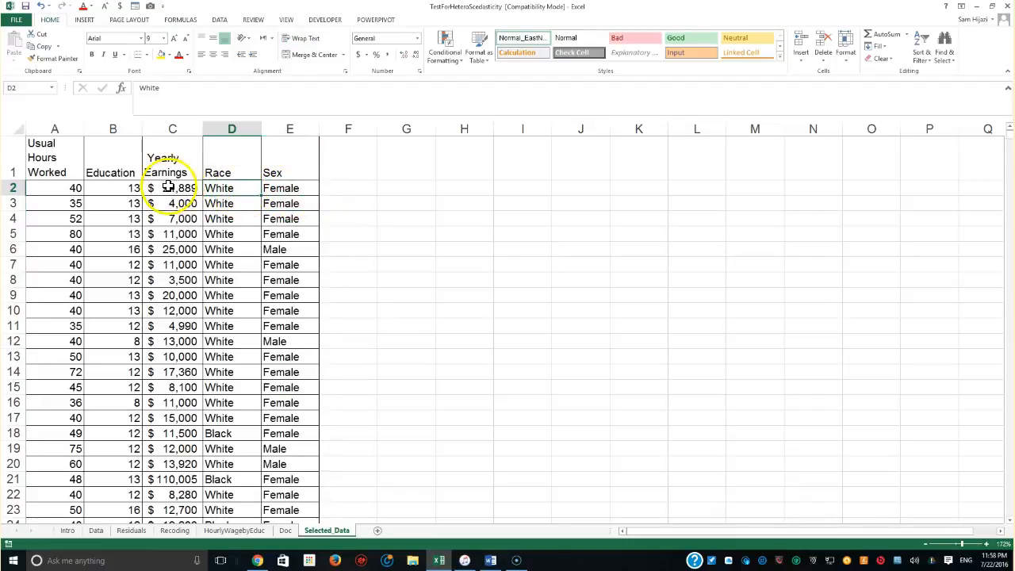
{"action": "left_click", "coordinate": [136, 203]}
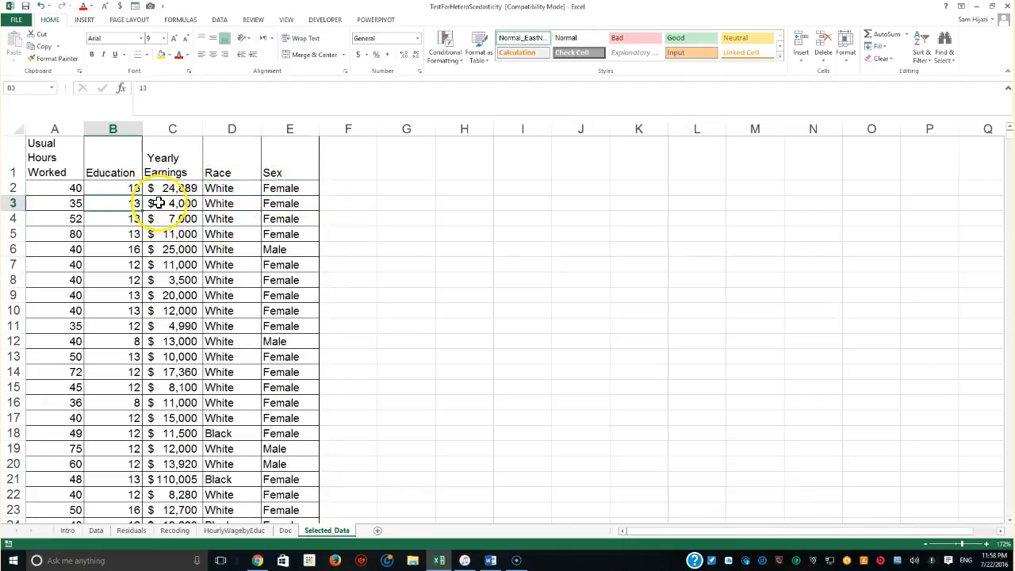
{"action": "left_click", "coordinate": [176, 219]}
{"action": "left_click", "coordinate": [100, 220]}
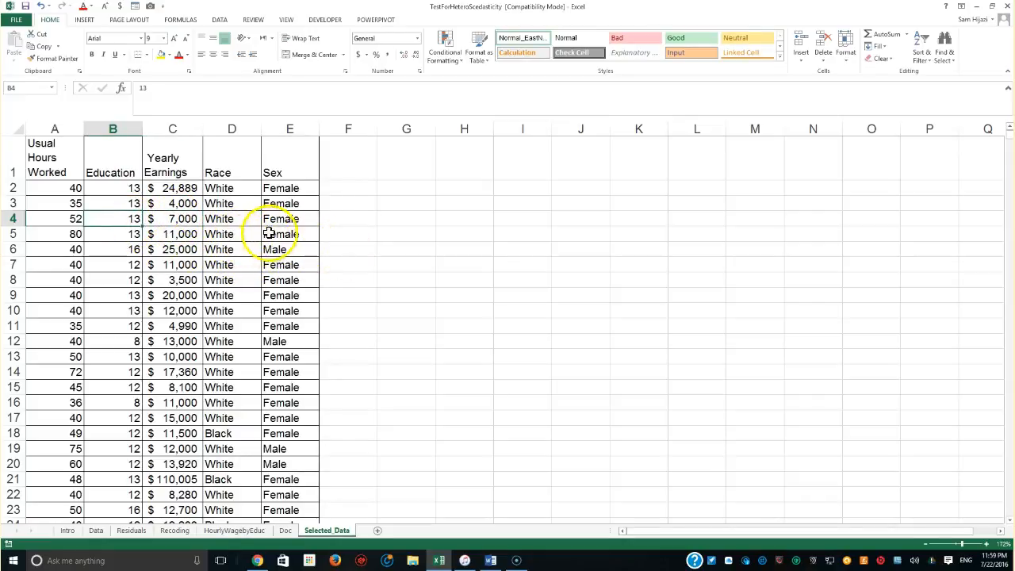
{"action": "left_click", "coordinate": [226, 192]}
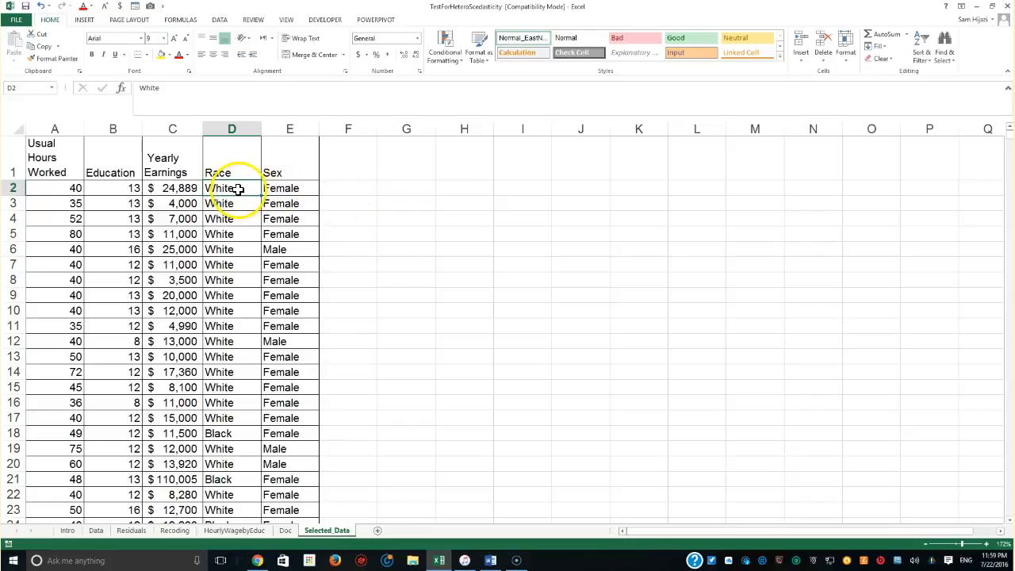
{"action": "left_click", "coordinate": [240, 129]}
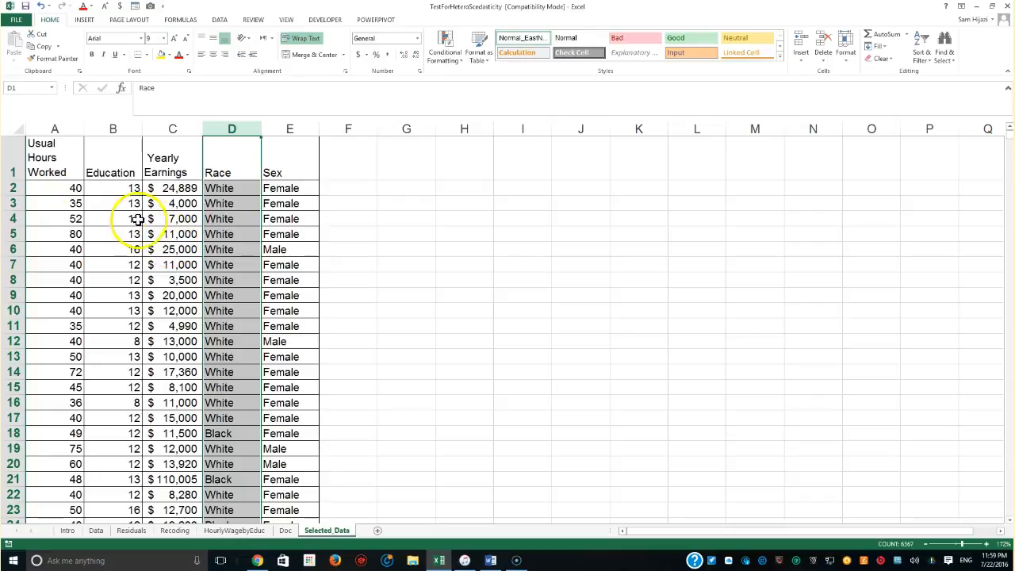
- Convert range A1:E6367 into a table with headers and apply the gold banded table style
{"action": "left_click", "coordinate": [62, 156]}
{"action": "left_click_drag", "start_coordinate": [62, 156], "coordinate": [272, 174]}
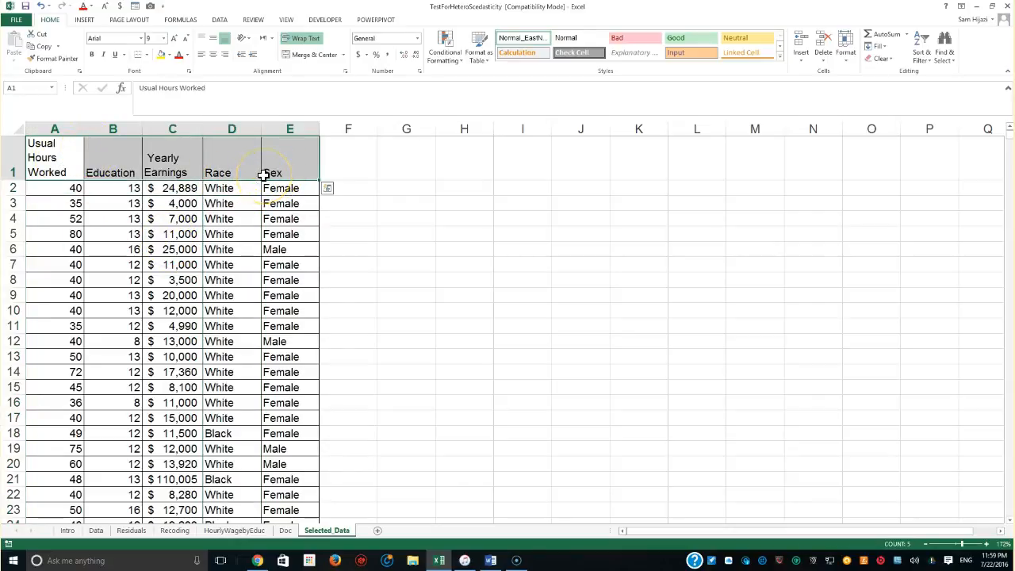
{"action": "key", "text": "ctrl+shift+Down"}
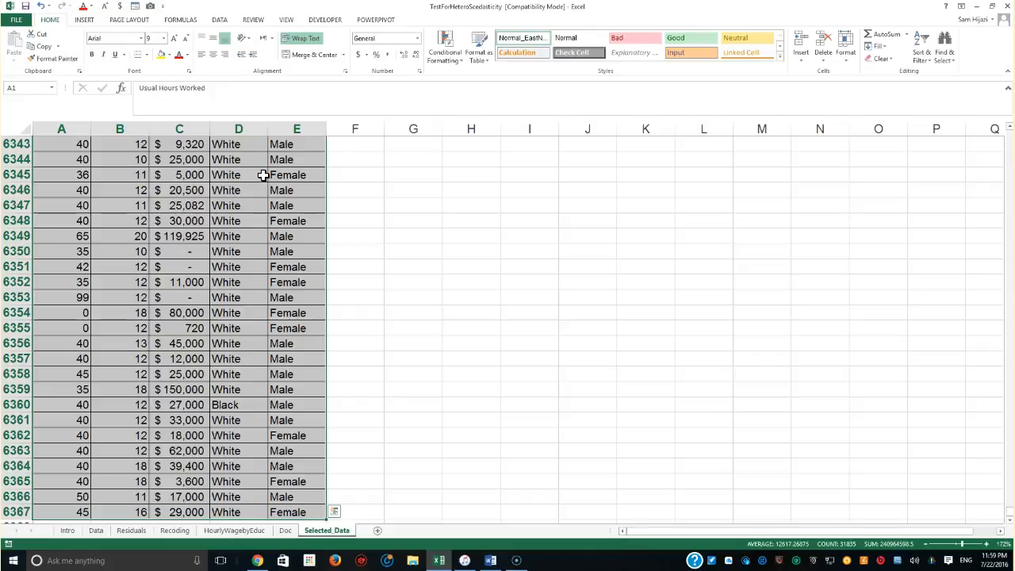
{"action": "key", "text": "ctrl+t"}
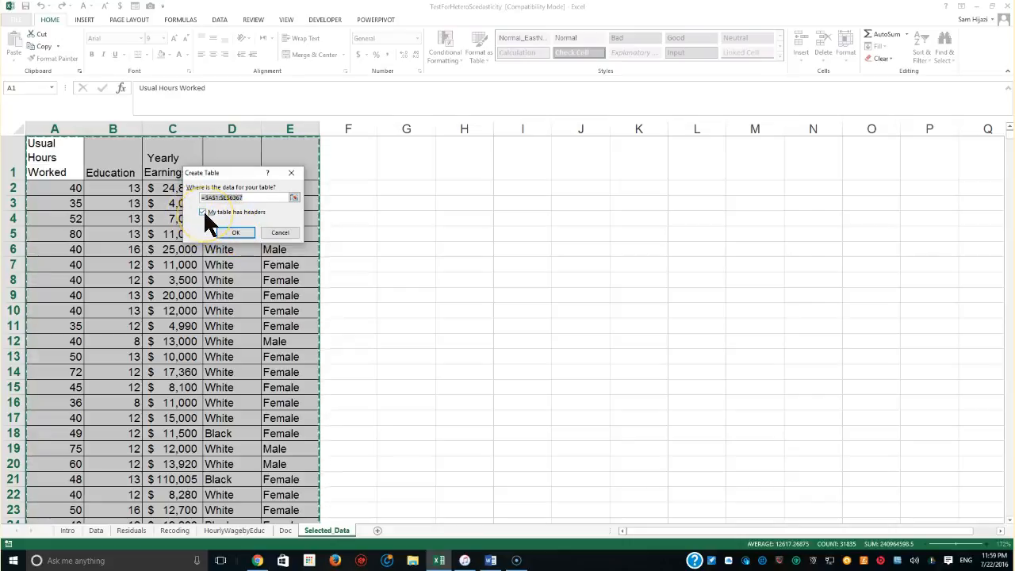
{"action": "left_click", "coordinate": [236, 233]}
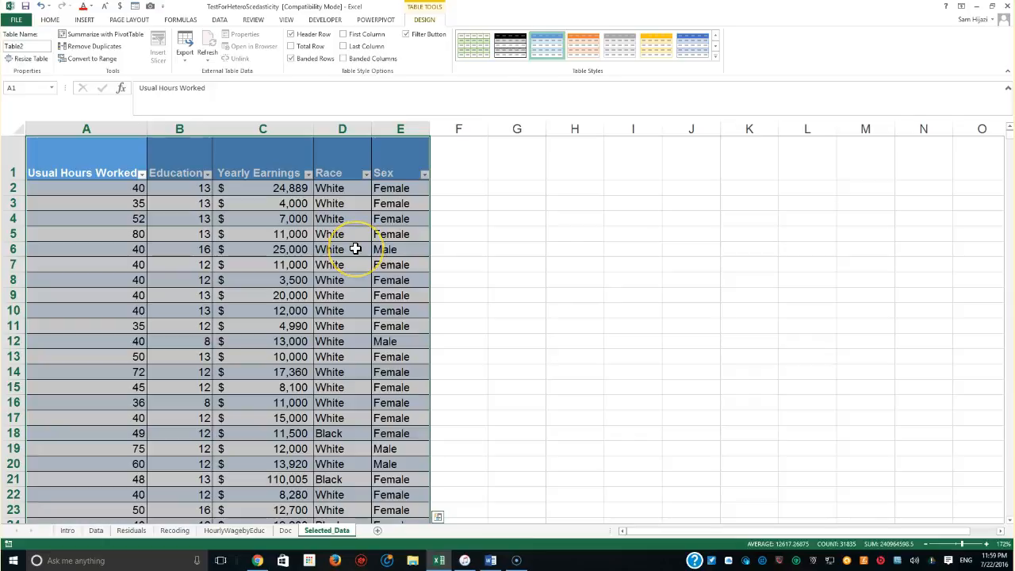
{"action": "left_click", "coordinate": [590, 57]}
{"action": "left_click", "coordinate": [651, 48]}
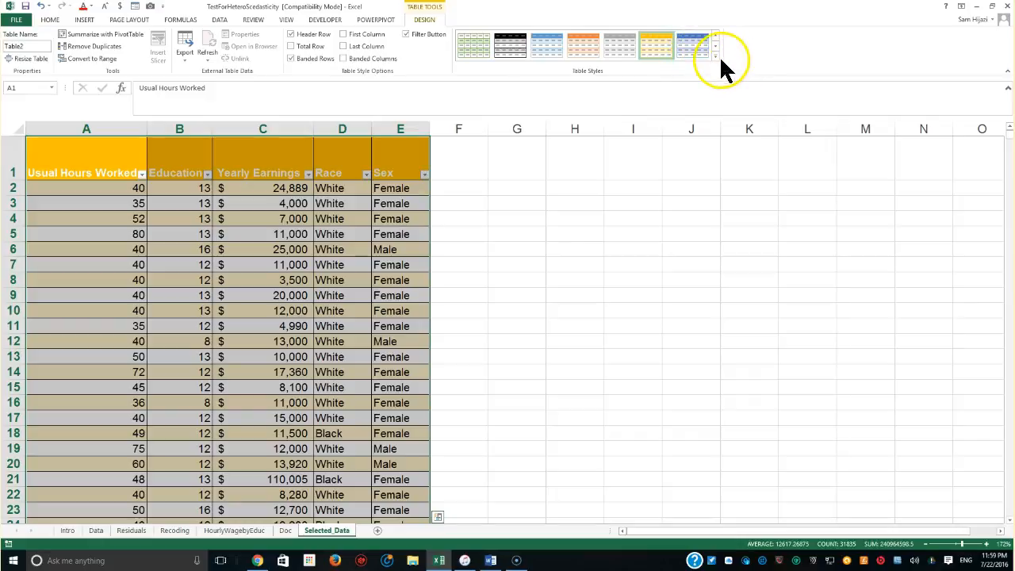
- Try out the table's Total Row and Header Row options, ending with only the header row enabled
{"action": "left_click", "coordinate": [293, 47]}
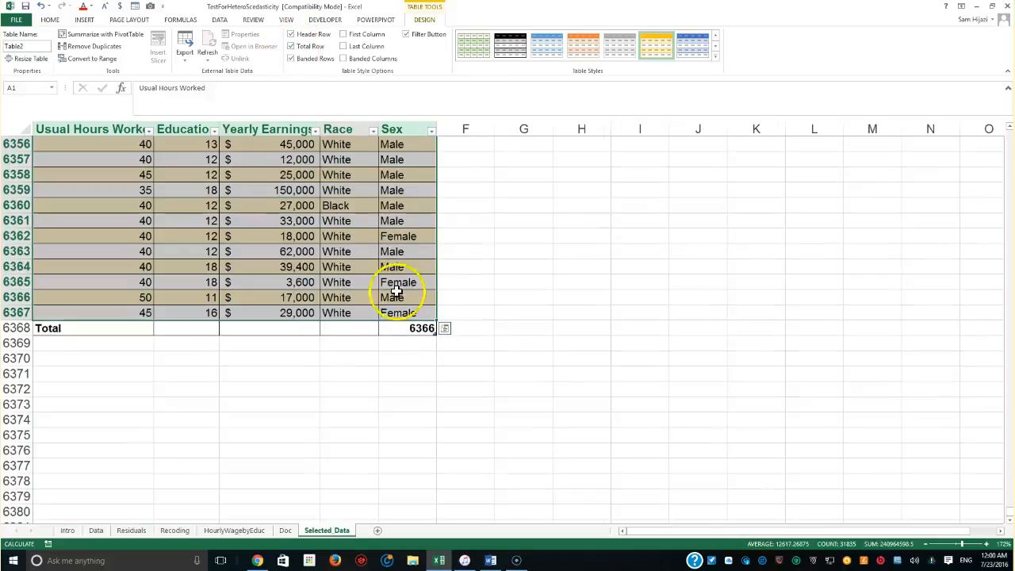
{"action": "left_click", "coordinate": [405, 330]}
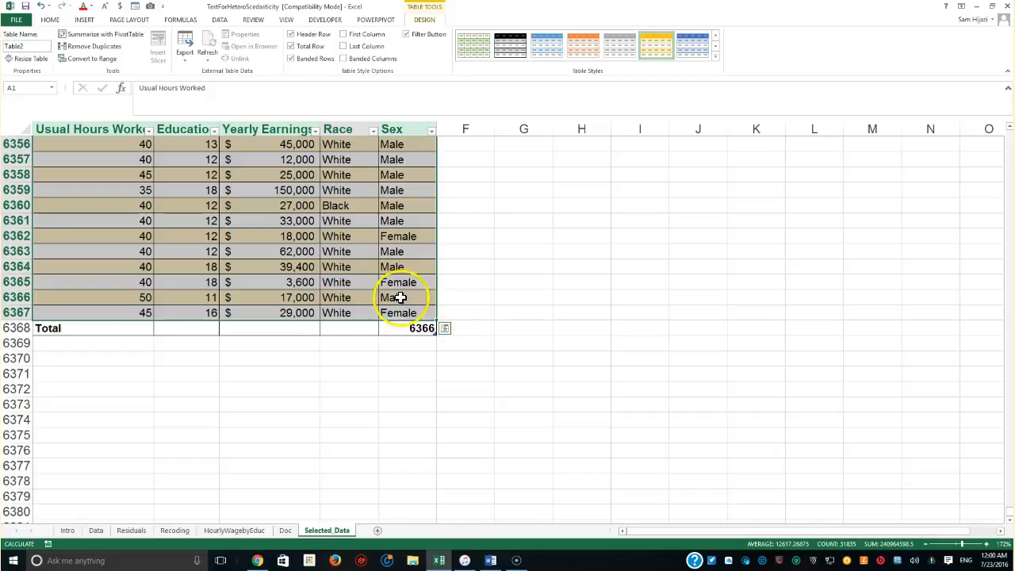
{"action": "left_click", "coordinate": [291, 35]}
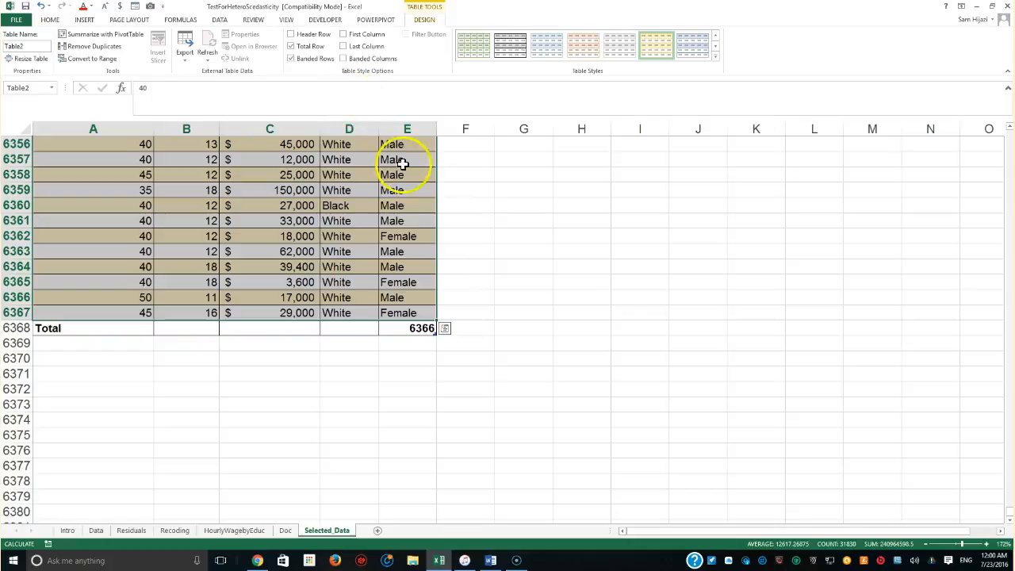
{"action": "left_click", "coordinate": [294, 45]}
{"action": "left_click", "coordinate": [292, 35]}
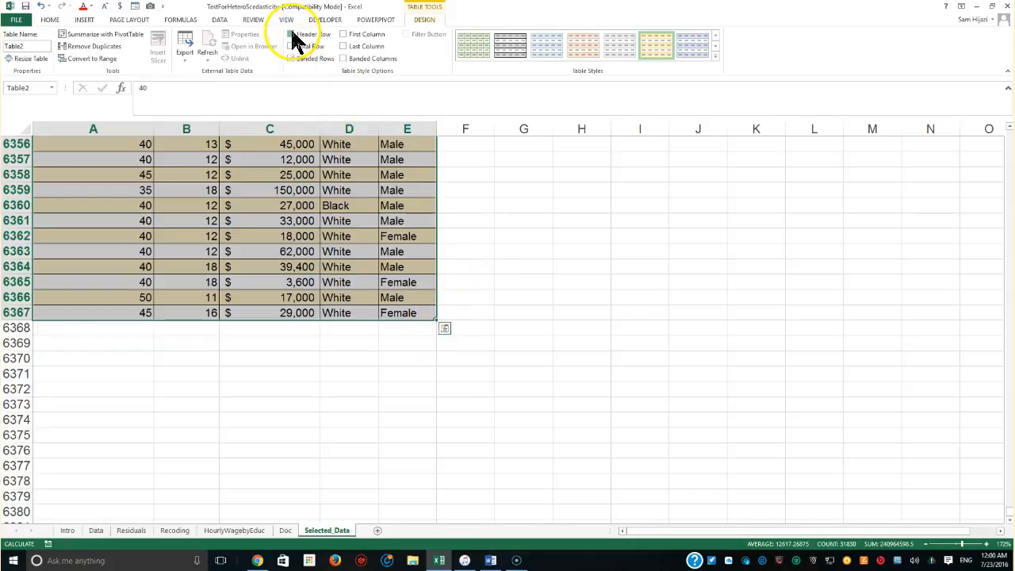
- Create a PivotTable on a new worksheet from the Selected_Data table, Table2
{"action": "scroll", "coordinate": [450, 198], "scroll_direction": "up", "scroll_amount": 18}
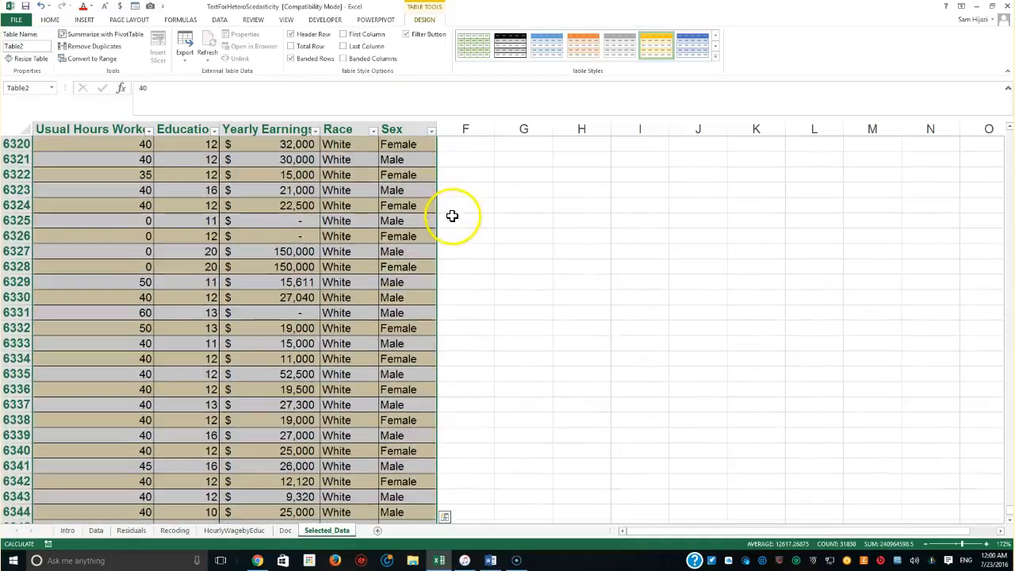
{"action": "scroll", "coordinate": [449, 232], "scroll_direction": "up", "scroll_amount": 20}
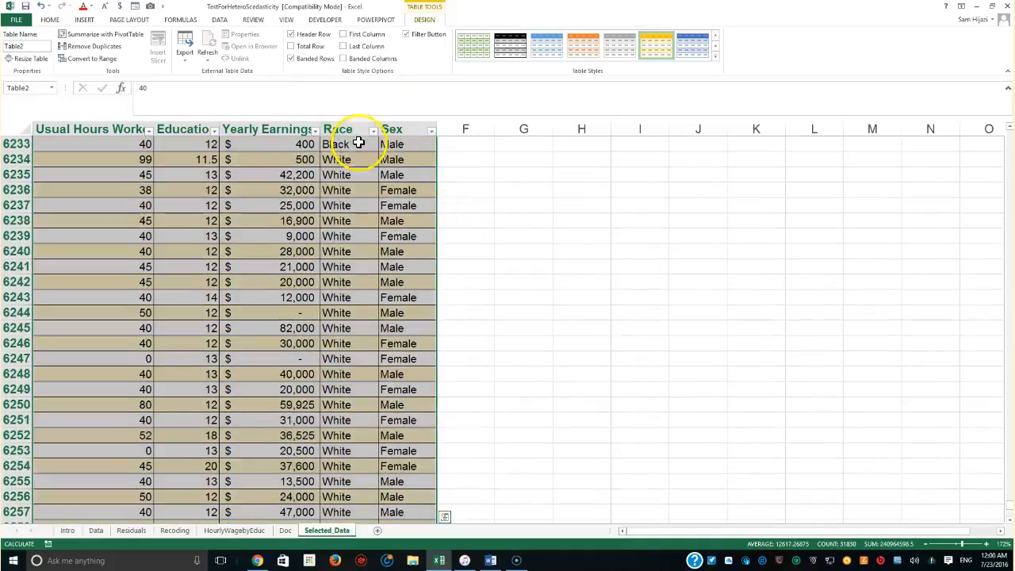
{"action": "scroll", "coordinate": [362, 153], "scroll_direction": "up", "scroll_amount": 6}
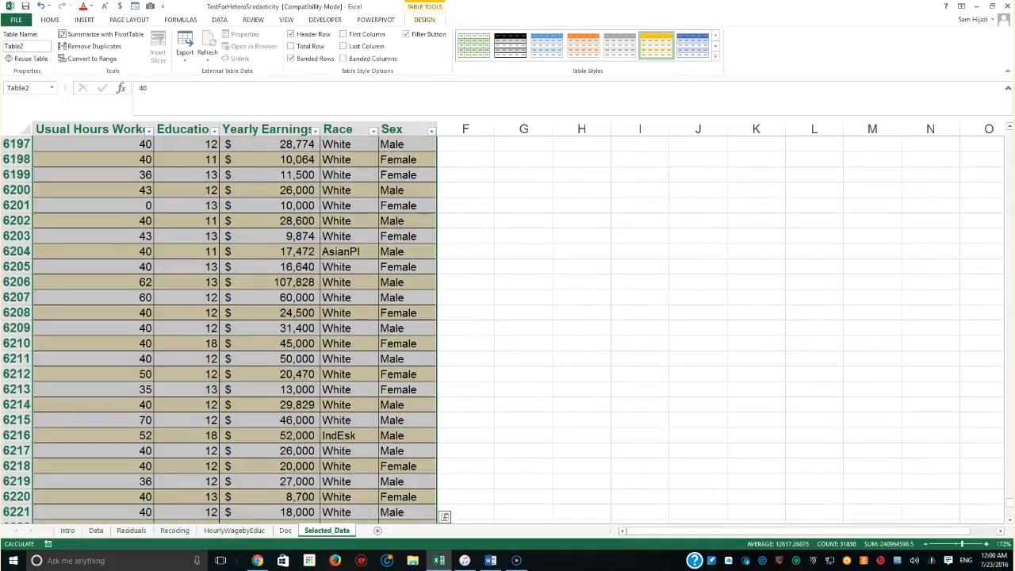
{"action": "left_click_drag", "start_coordinate": [1010, 514], "coordinate": [1004, 130]}
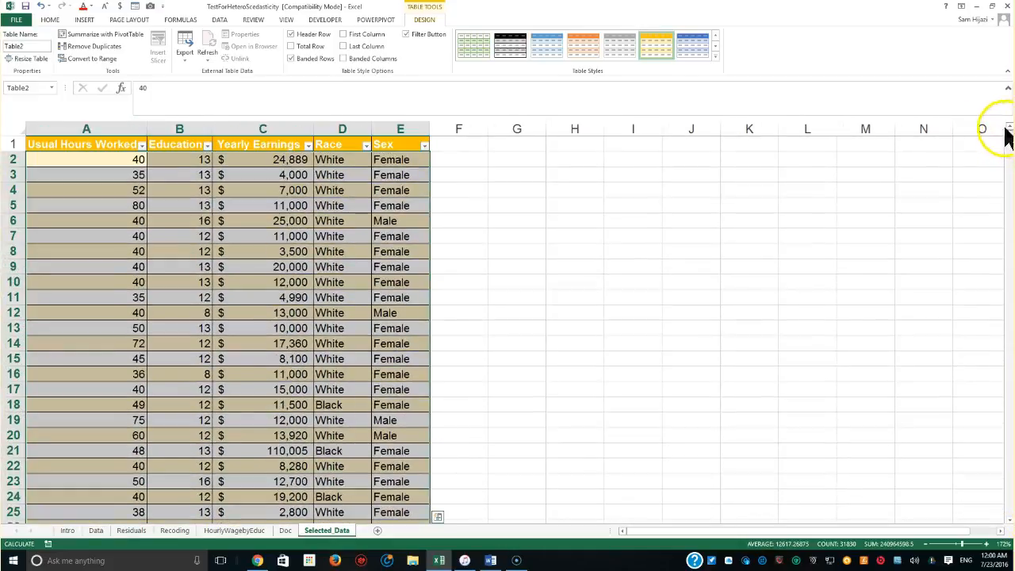
{"action": "left_click", "coordinate": [646, 316]}
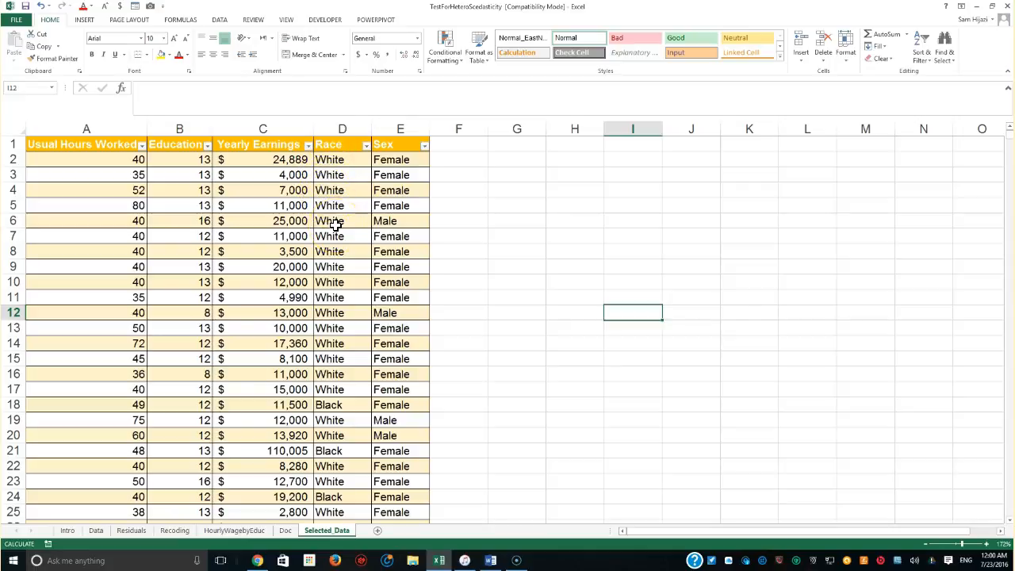
{"action": "left_click", "coordinate": [99, 161]}
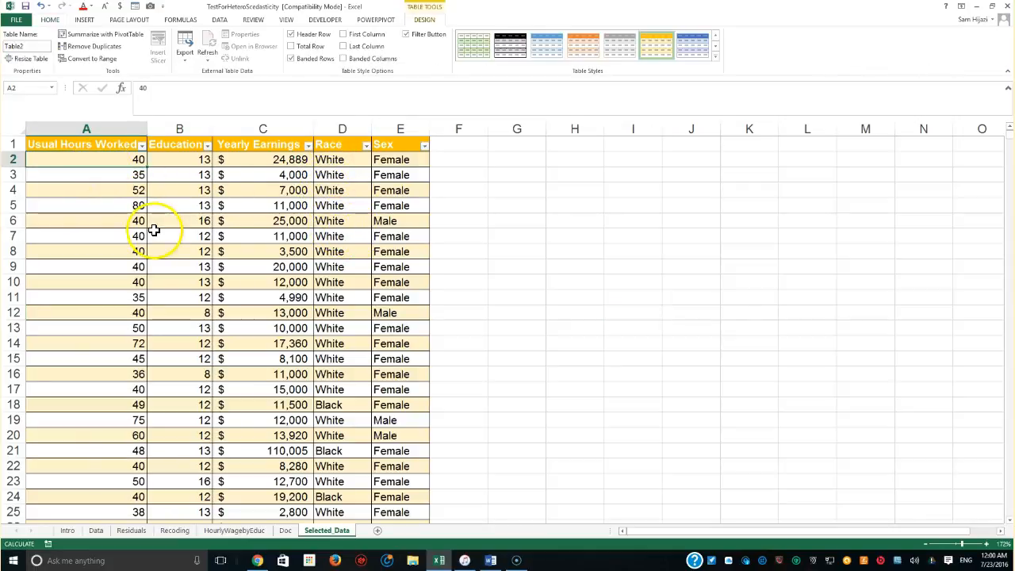
{"action": "left_click", "coordinate": [84, 21]}
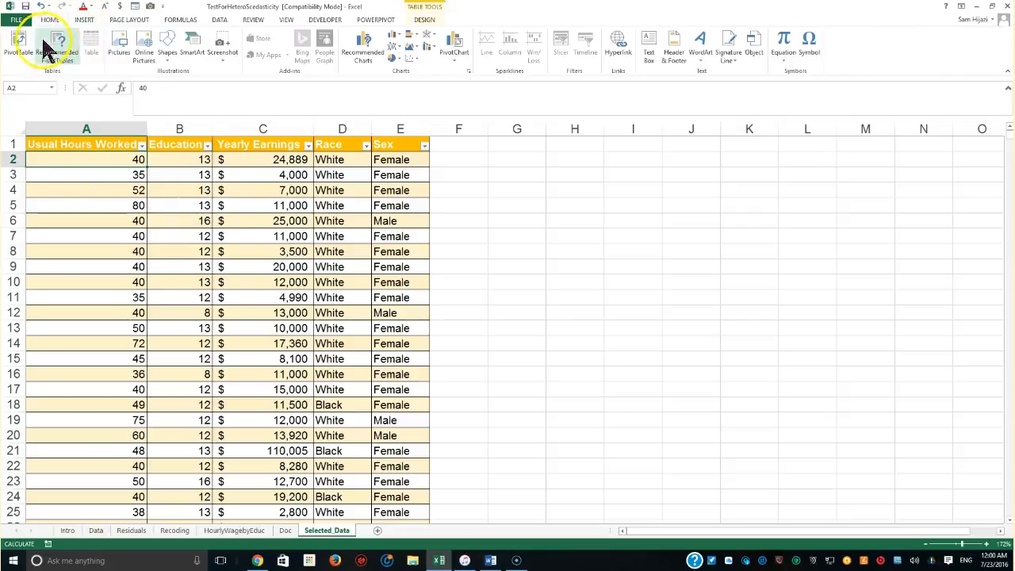
{"action": "left_click", "coordinate": [19, 41]}
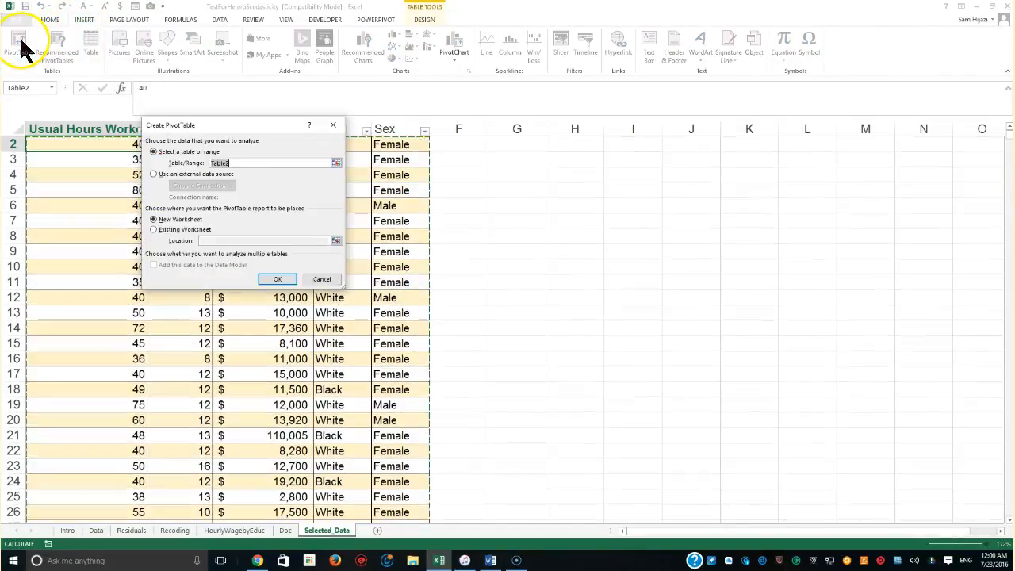
{"action": "left_click", "coordinate": [278, 281]}
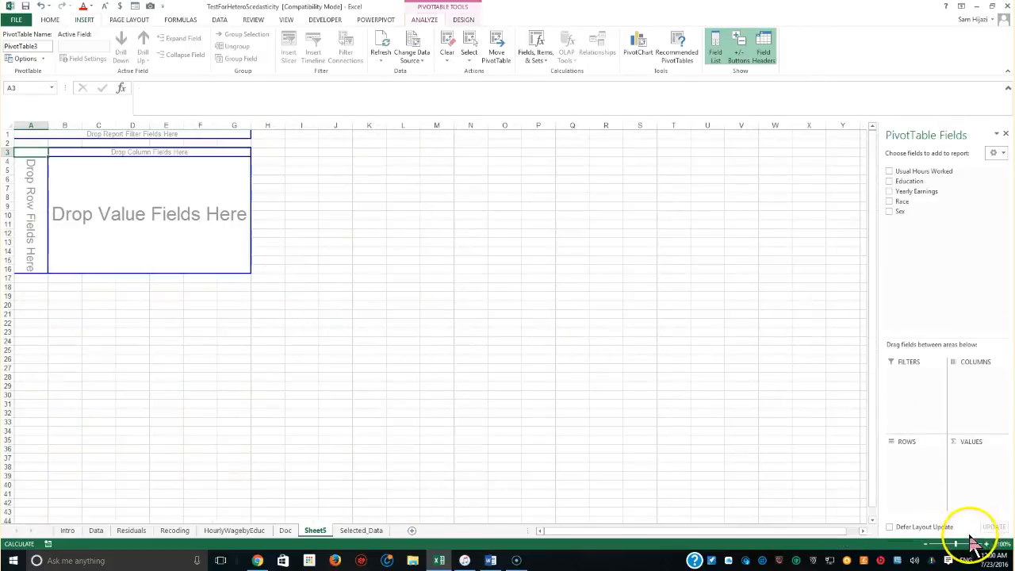
- Add the Race field to the PivotTable's values as a count
{"action": "left_click_drag", "start_coordinate": [956, 544], "coordinate": [967, 545]}
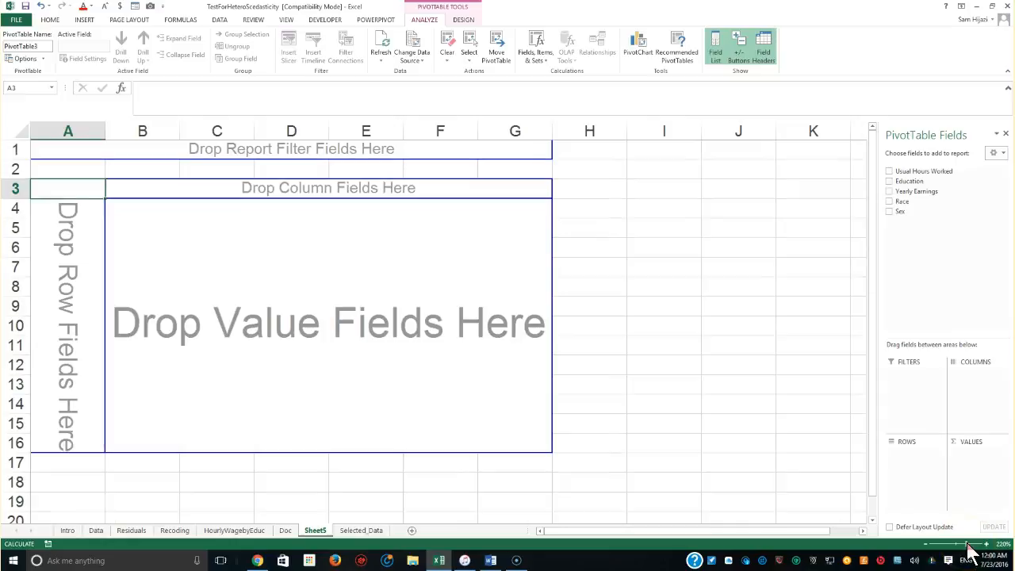
{"action": "left_click", "coordinate": [903, 342]}
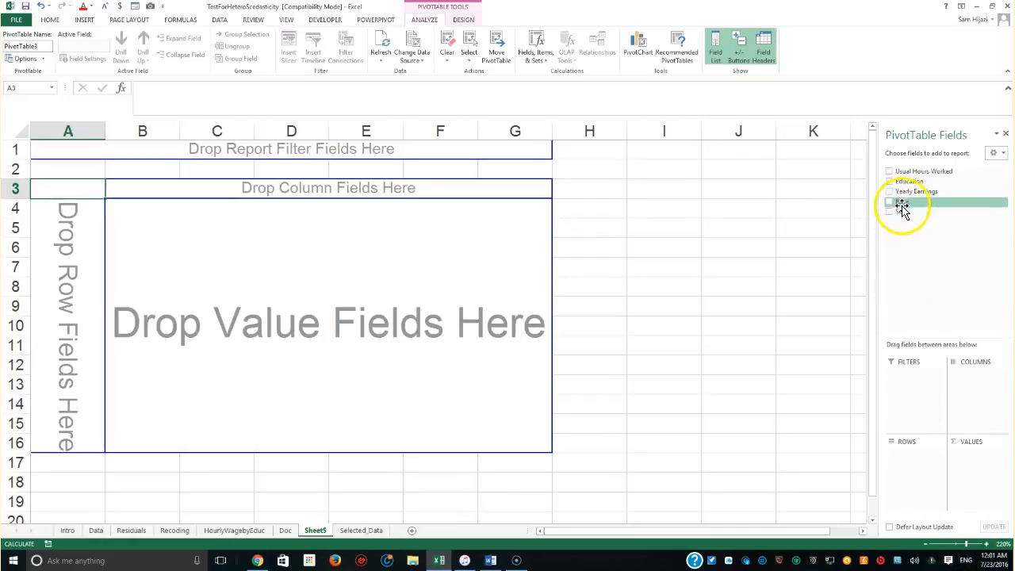
{"action": "left_click_drag", "start_coordinate": [911, 204], "coordinate": [969, 464]}
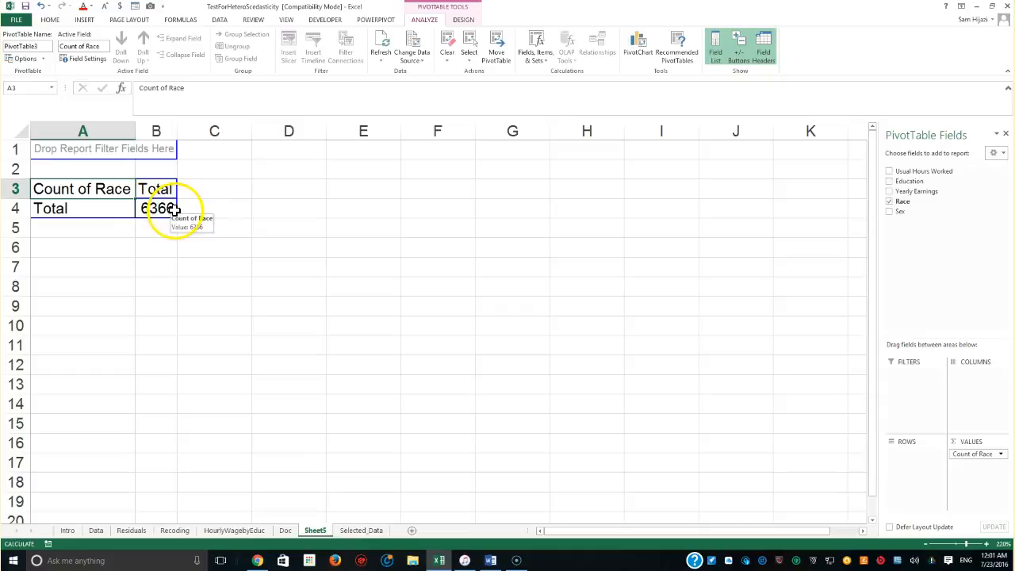
{"action": "left_click", "coordinate": [978, 456]}
{"action": "left_click", "coordinate": [979, 457]}
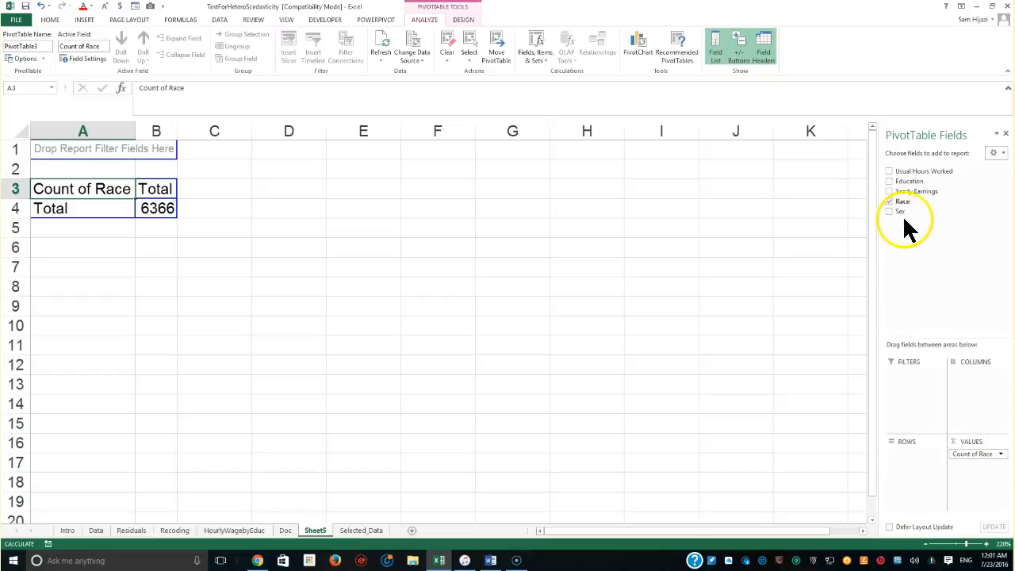
- Break the Race count down by Sex in rows and review the Female, Male and Grand Total counts
{"action": "left_click_drag", "start_coordinate": [905, 216], "coordinate": [910, 458]}
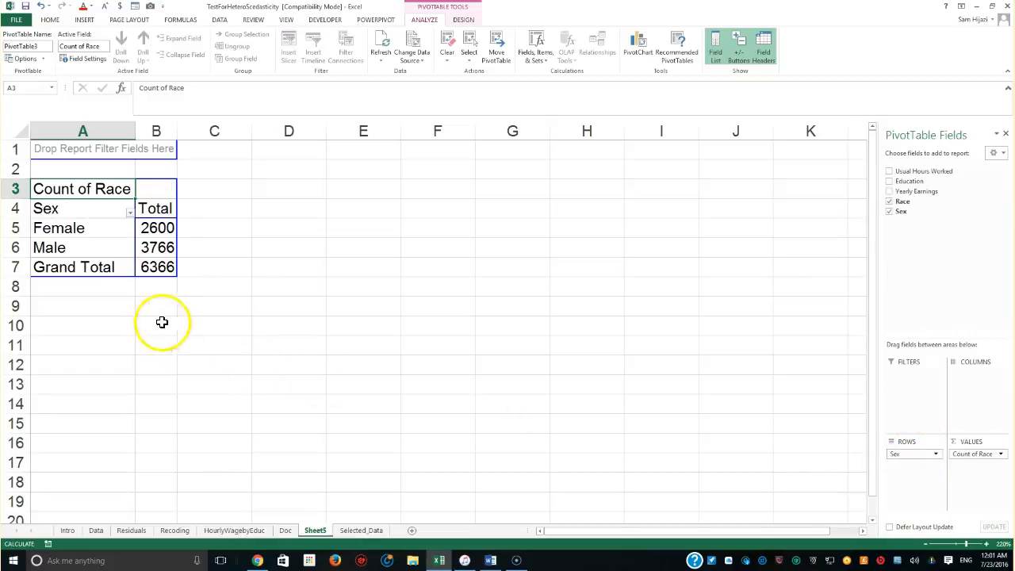
{"action": "left_click", "coordinate": [157, 230]}
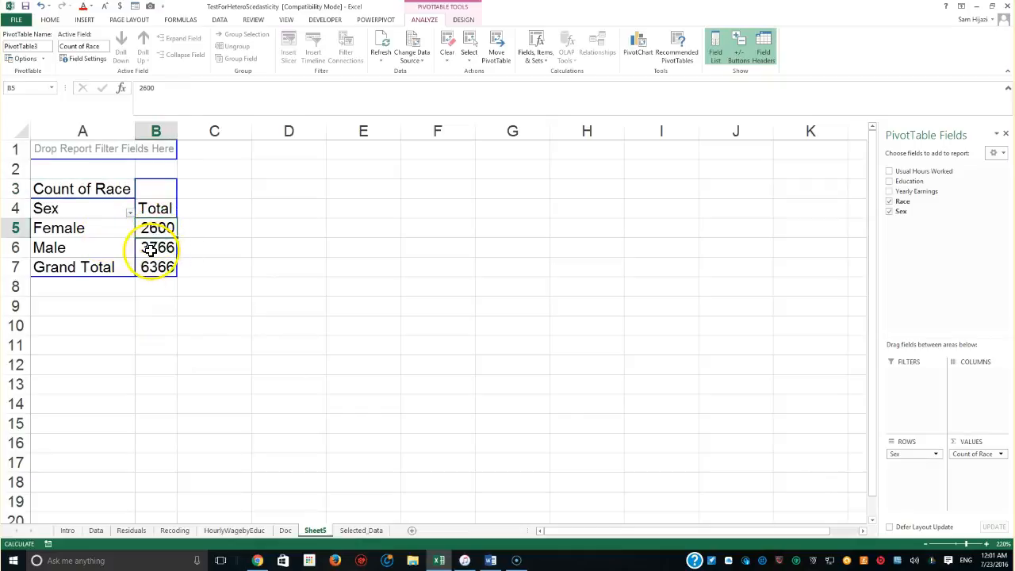
{"action": "left_click", "coordinate": [160, 248]}
{"action": "mouse_move", "coordinate": [161, 270]}
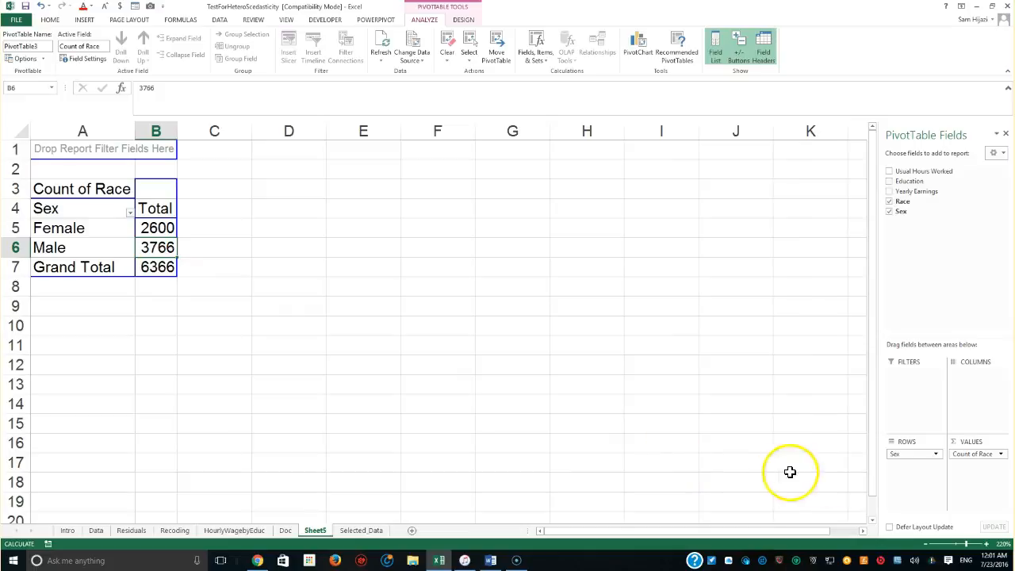
- Replace Sex with Race in the PivotTable's rows and select the four race labels for review
{"action": "left_click_drag", "start_coordinate": [904, 454], "coordinate": [623, 369]}
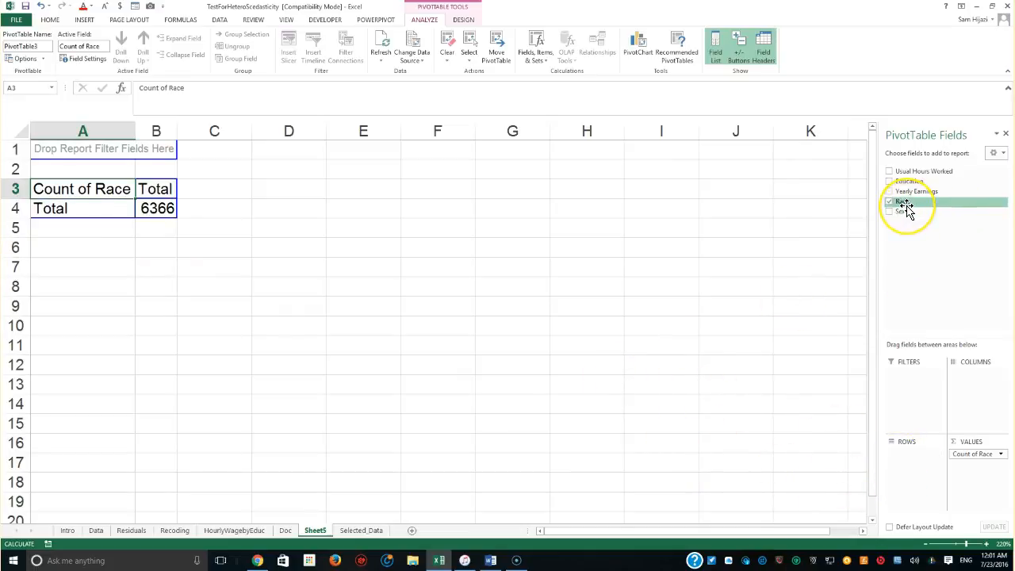
{"action": "left_click_drag", "start_coordinate": [906, 208], "coordinate": [903, 450]}
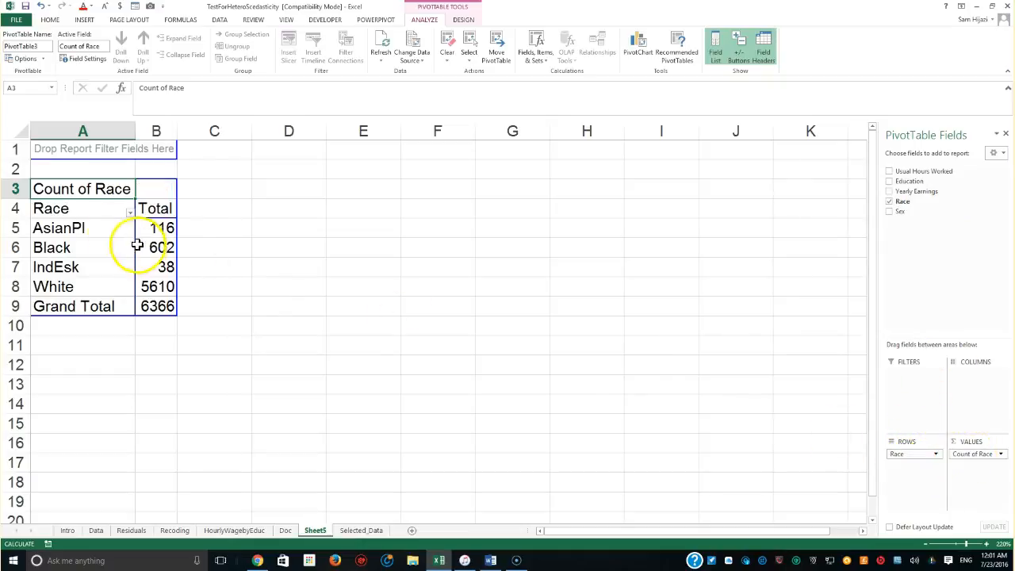
{"action": "left_click", "coordinate": [99, 231]}
{"action": "left_click_drag", "start_coordinate": [98, 230], "coordinate": [107, 286]}
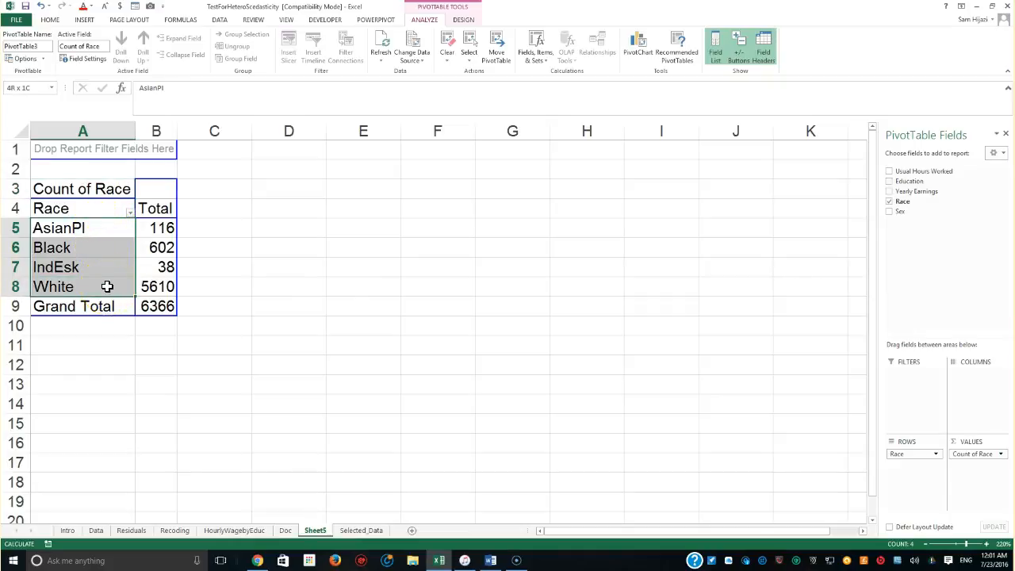
{"action": "left_click_drag", "start_coordinate": [107, 286], "coordinate": [107, 288]}
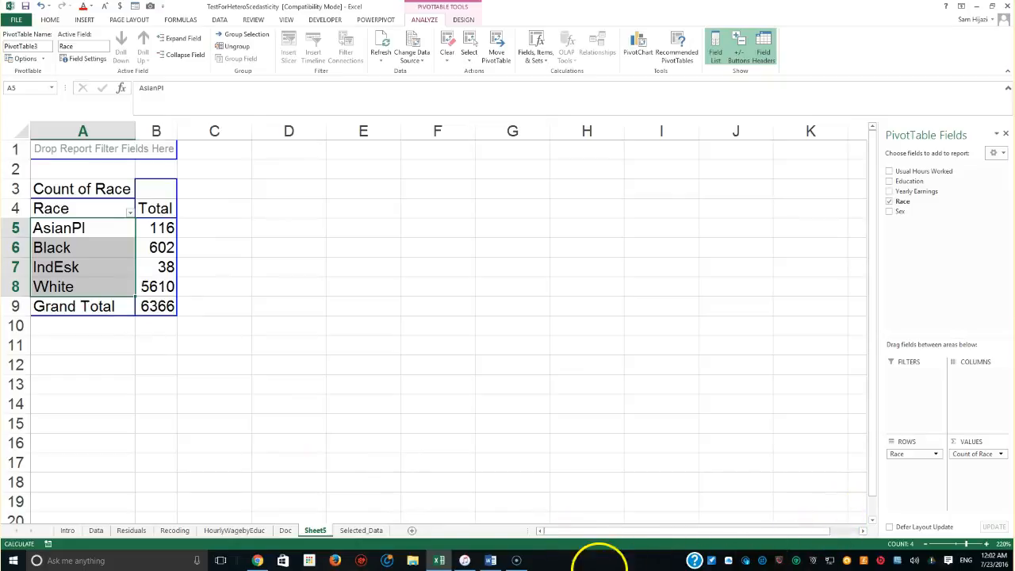
- Copy the four race labels from the PivotTable and paste them on the Selected_Data sheet starting at K2
{"action": "left_click_drag", "start_coordinate": [56, 228], "coordinate": [60, 283]}
{"action": "right_click", "coordinate": [75, 229]}
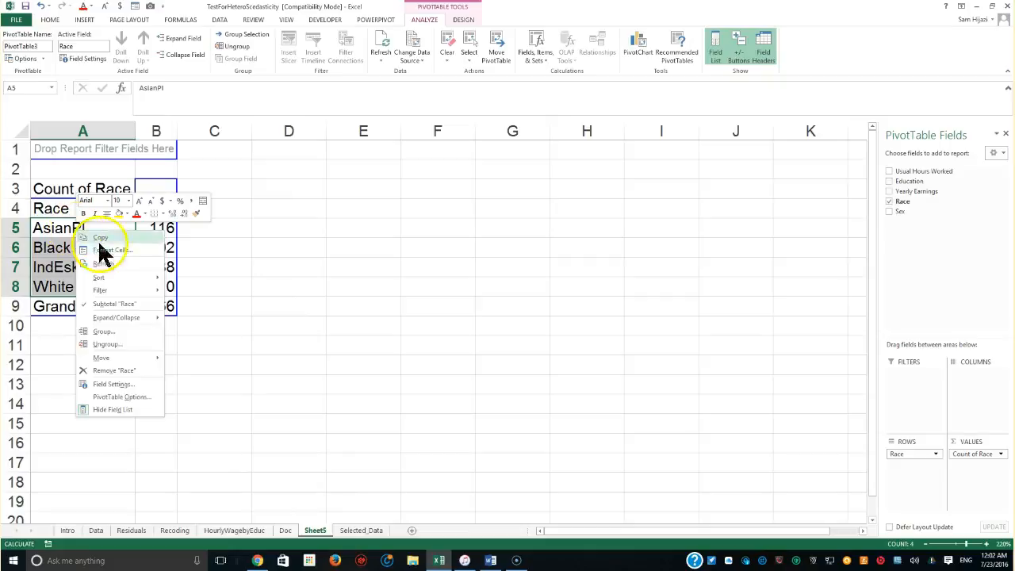
{"action": "left_click", "coordinate": [100, 238]}
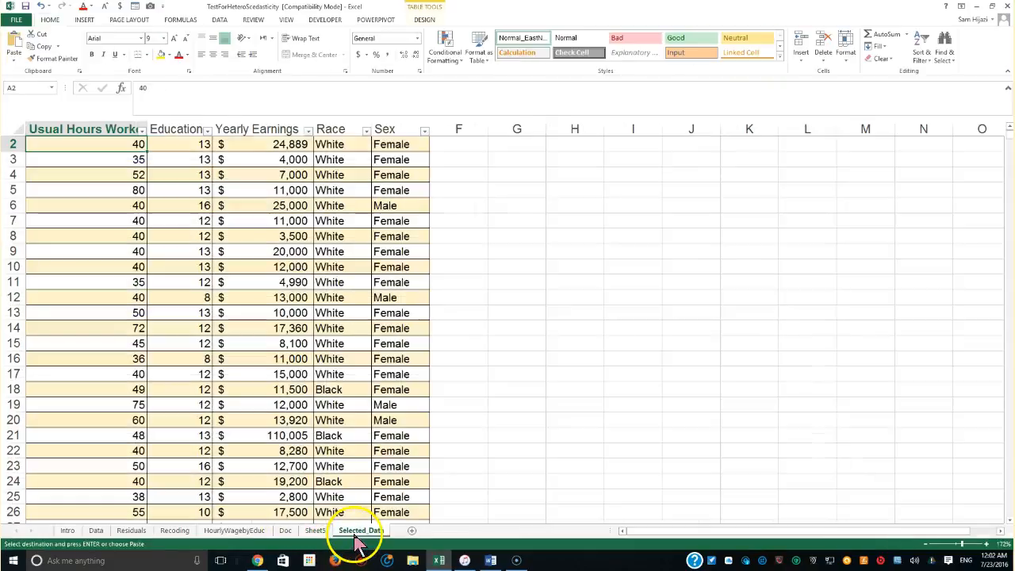
{"action": "left_click", "coordinate": [355, 534]}
{"action": "left_click", "coordinate": [753, 145]}
{"action": "right_click", "coordinate": [753, 145]}
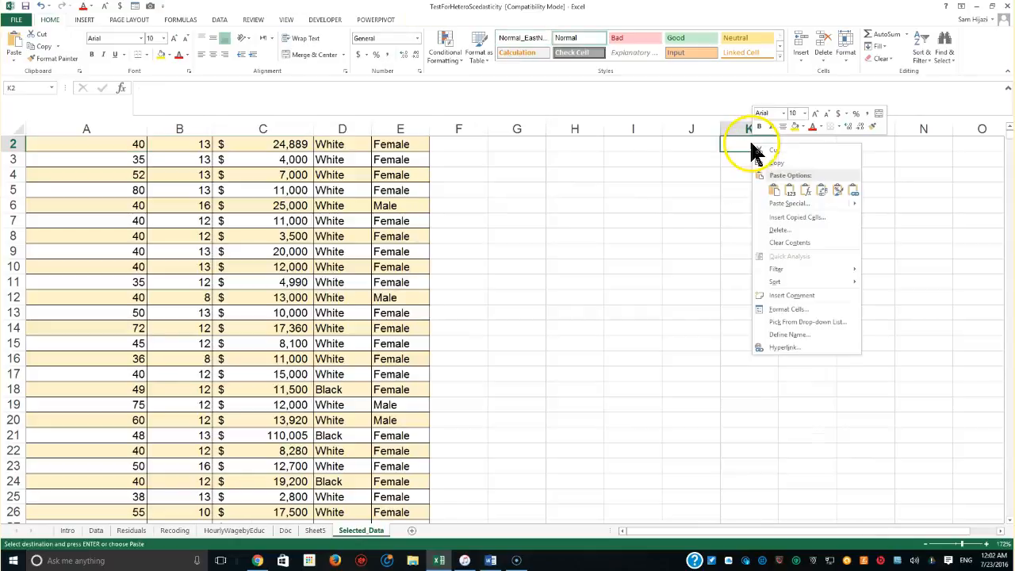
{"action": "left_click", "coordinate": [773, 191]}
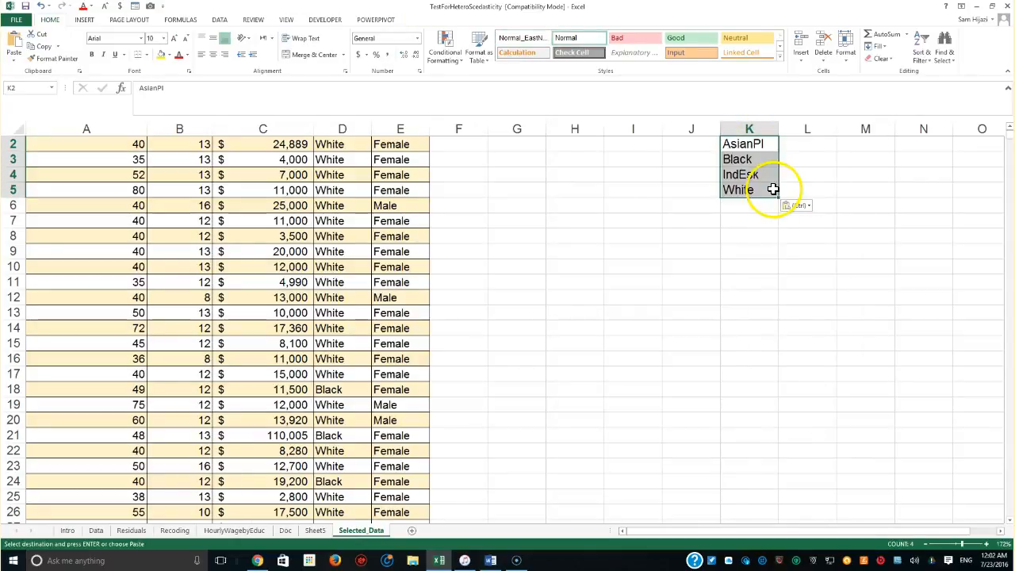
- Add a new table column headed Race2 in cell F1, next to the Sex column
{"action": "scroll", "coordinate": [457, 150], "scroll_direction": "up", "scroll_amount": 1}
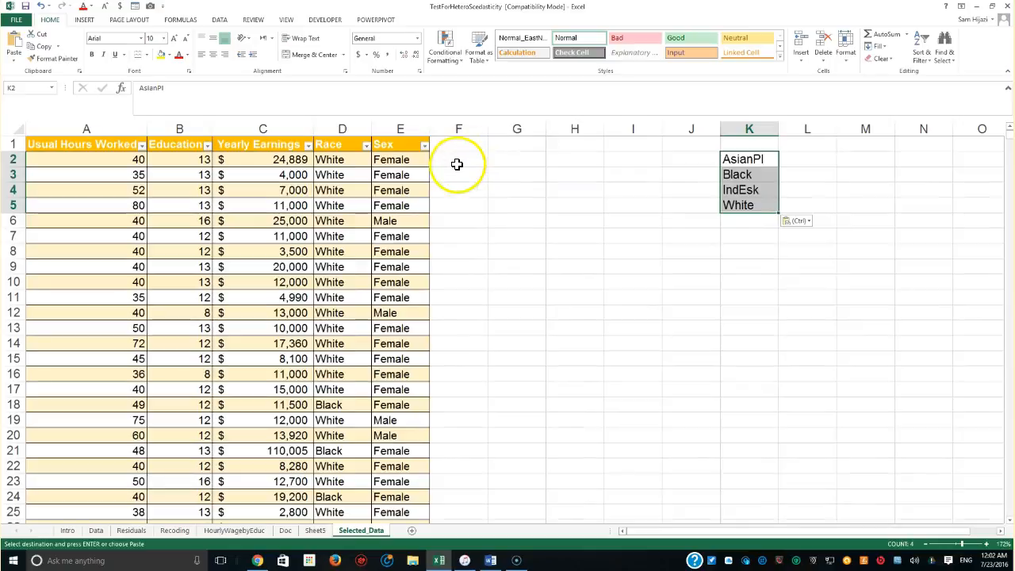
{"action": "left_click", "coordinate": [459, 145]}
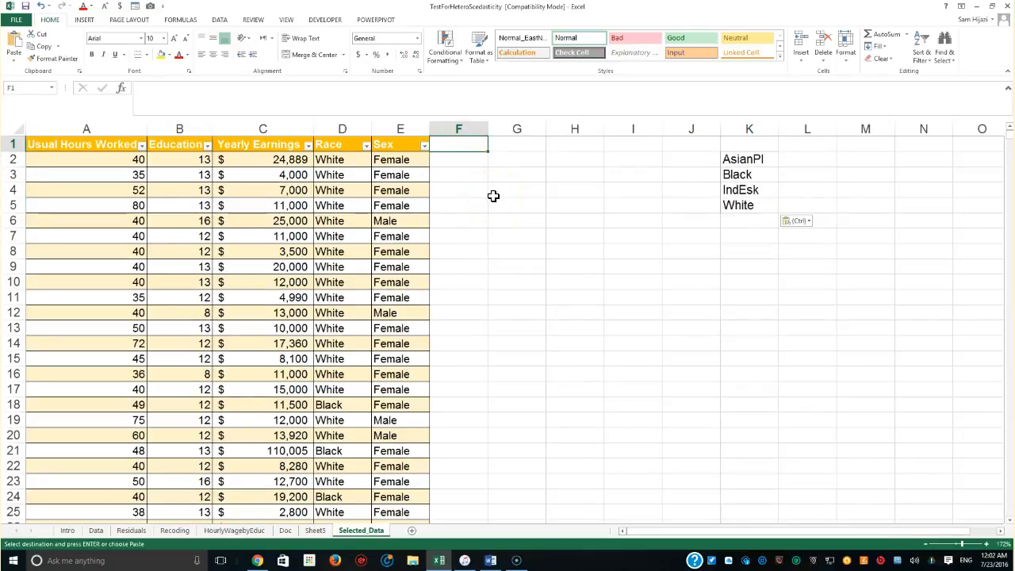
{"action": "type", "text": "Eith"}
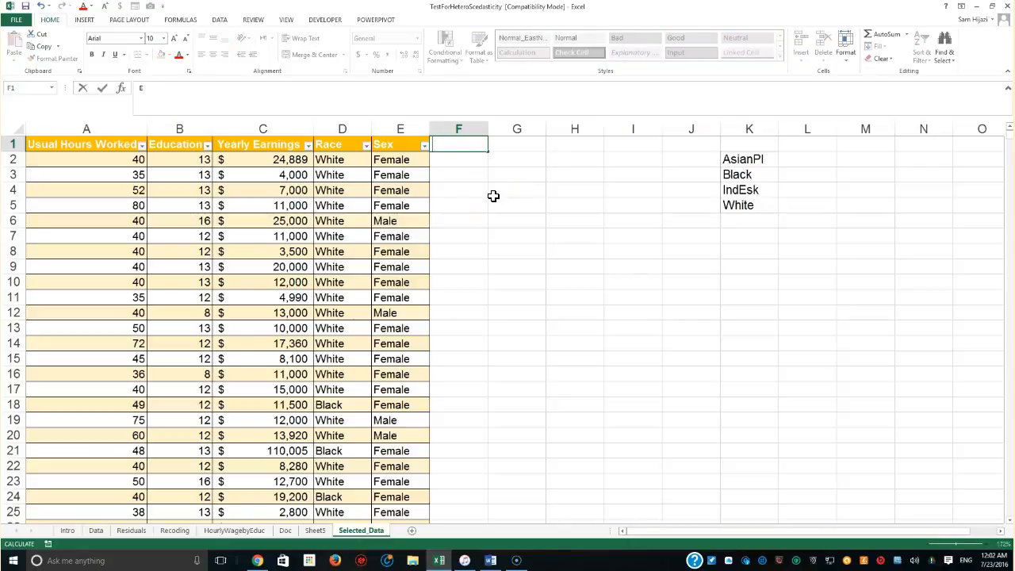
{"action": "type", "text": "Race2"}
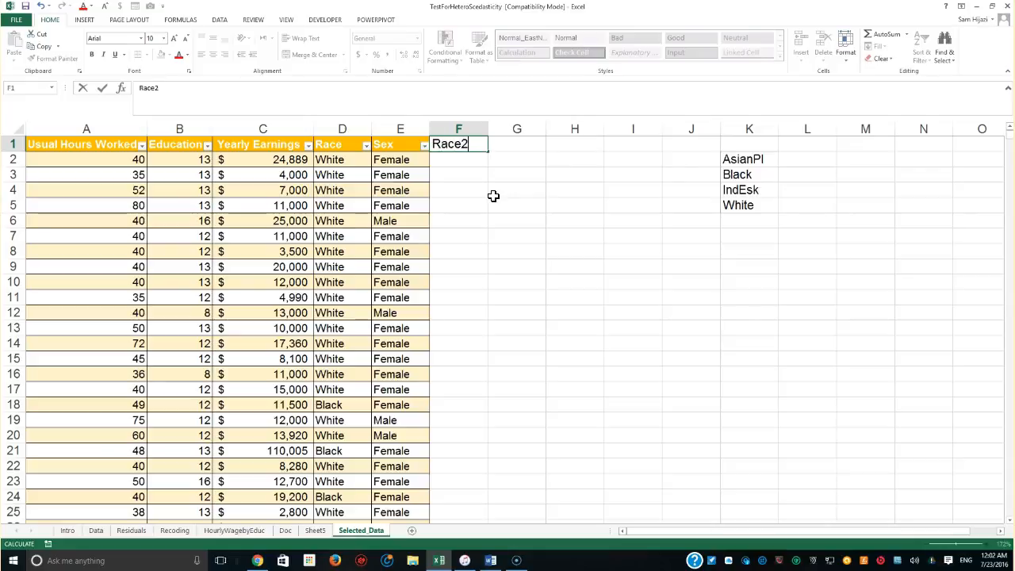
{"action": "key", "text": "Return"}
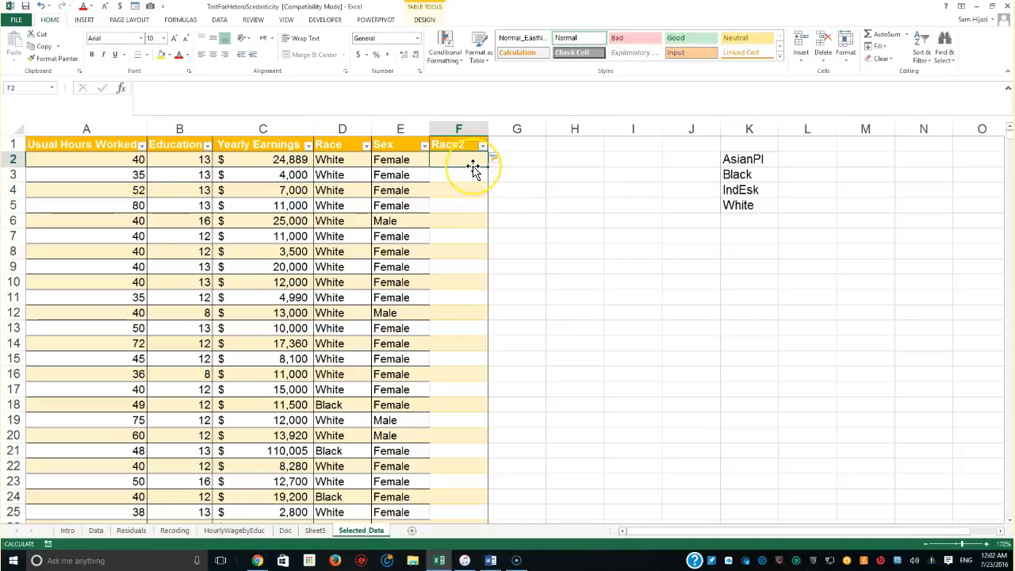
- Begin an IF formula in F2 that returns 1 when D2 equals K2, the AsianPI label
{"action": "type", "text": "=if("}
{"action": "left_click", "coordinate": [330, 161]}
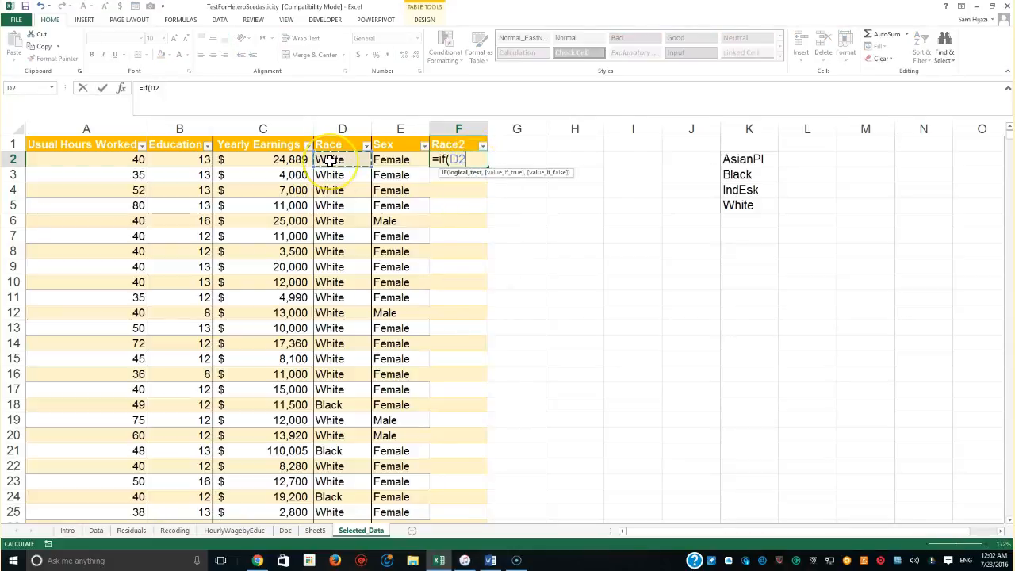
{"action": "type", "text": "="}
{"action": "left_click", "coordinate": [749, 160]}
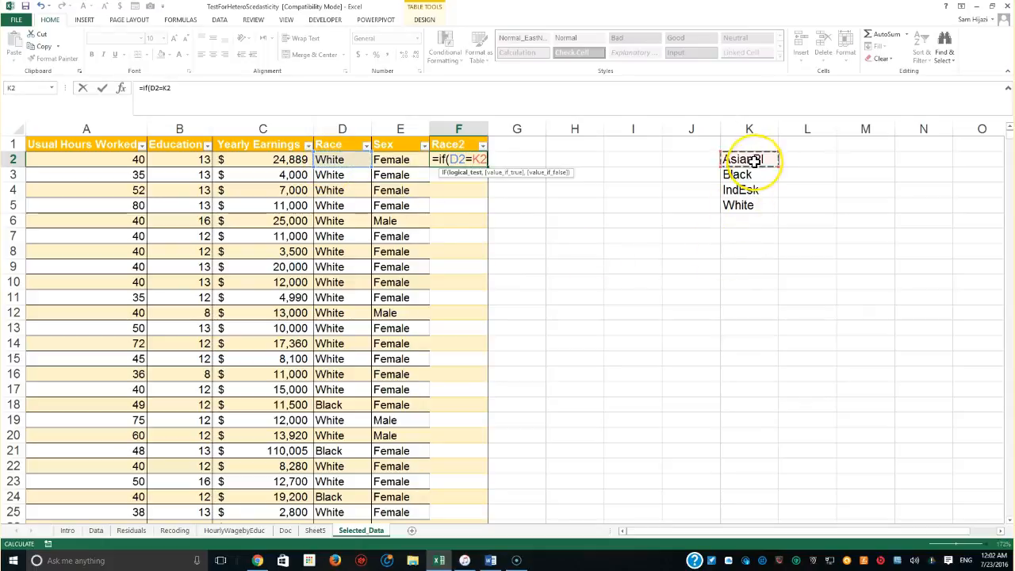
{"action": "type", "text": ","}
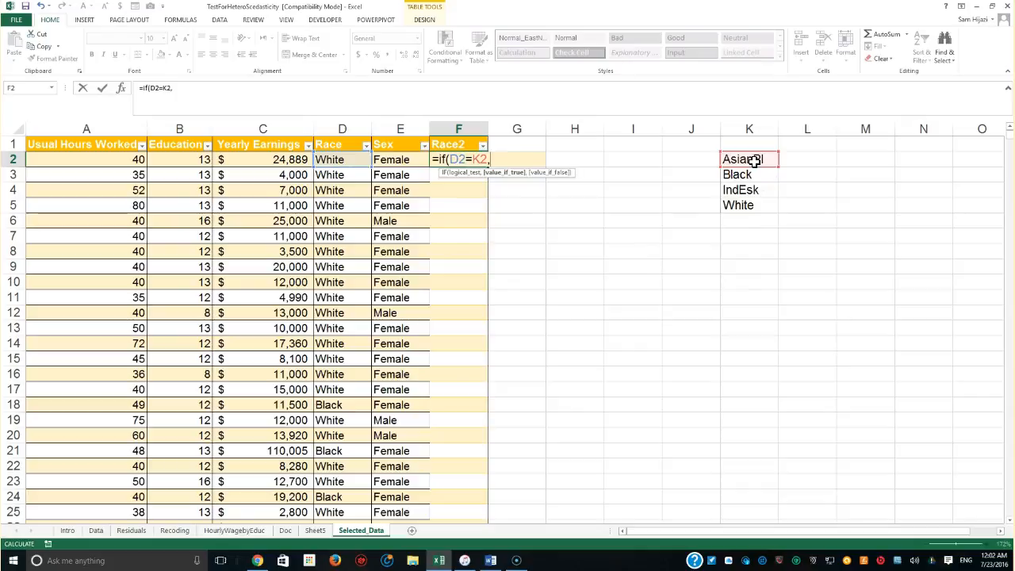
{"action": "type", "text": "1,"}
{"action": "left_click", "coordinate": [771, 188]}
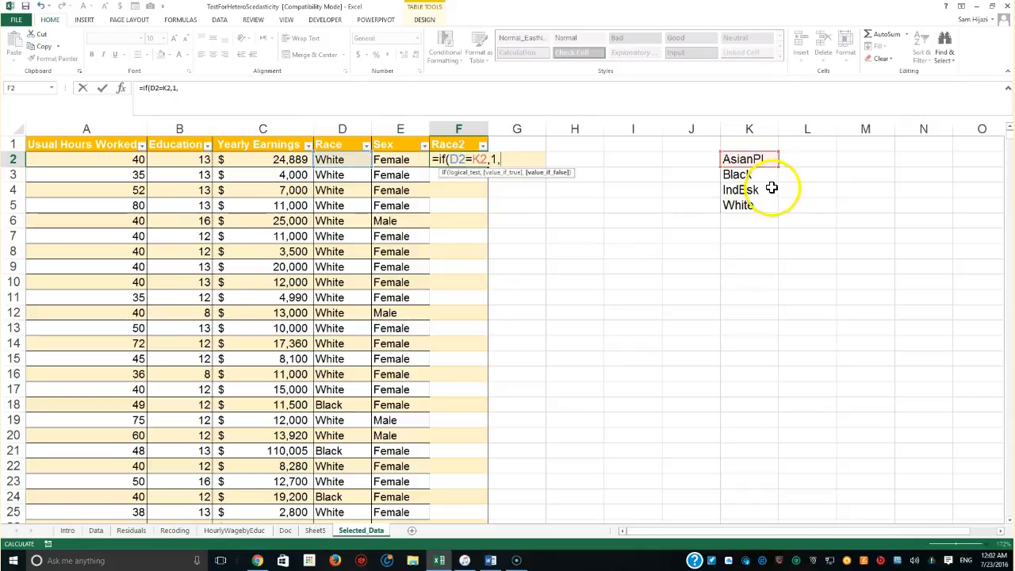
- Nest a second IF testing D2 against $K$3, and make the first condition's reference absolute as $K$2
{"action": "type", "text": "if"}
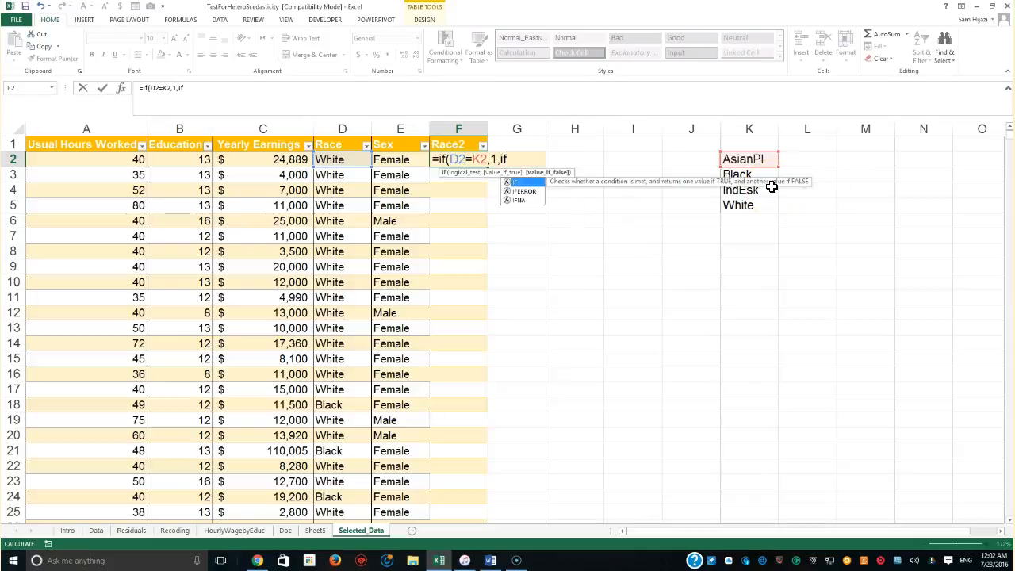
{"action": "type", "text": "("}
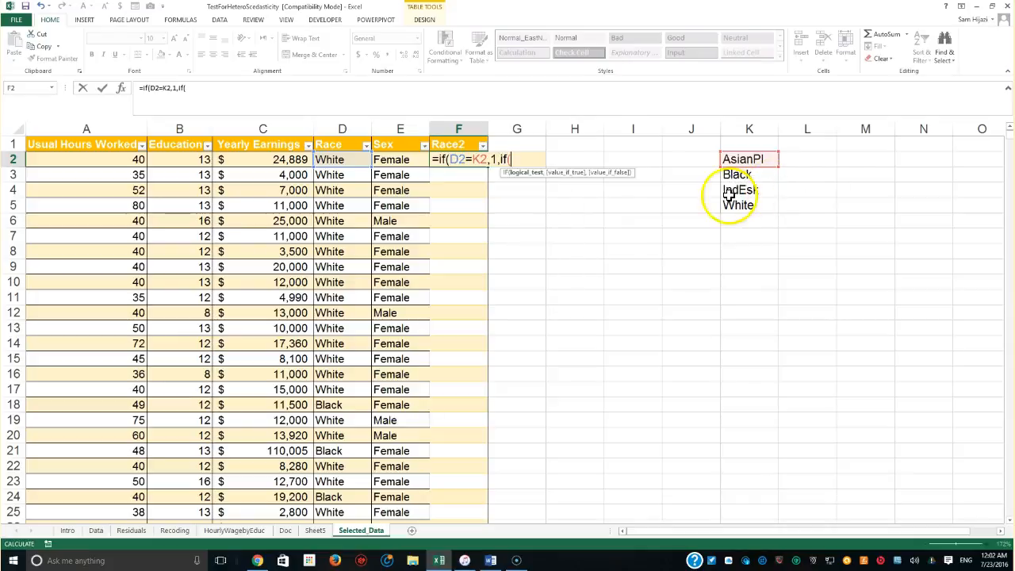
{"action": "left_click", "coordinate": [347, 162]}
{"action": "type", "text": "="}
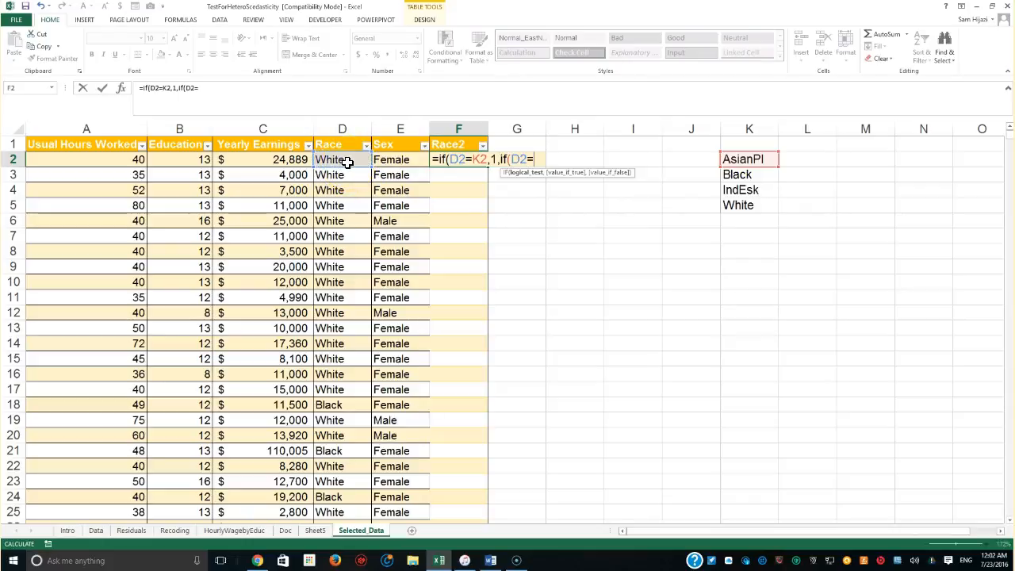
{"action": "left_click", "coordinate": [755, 178]}
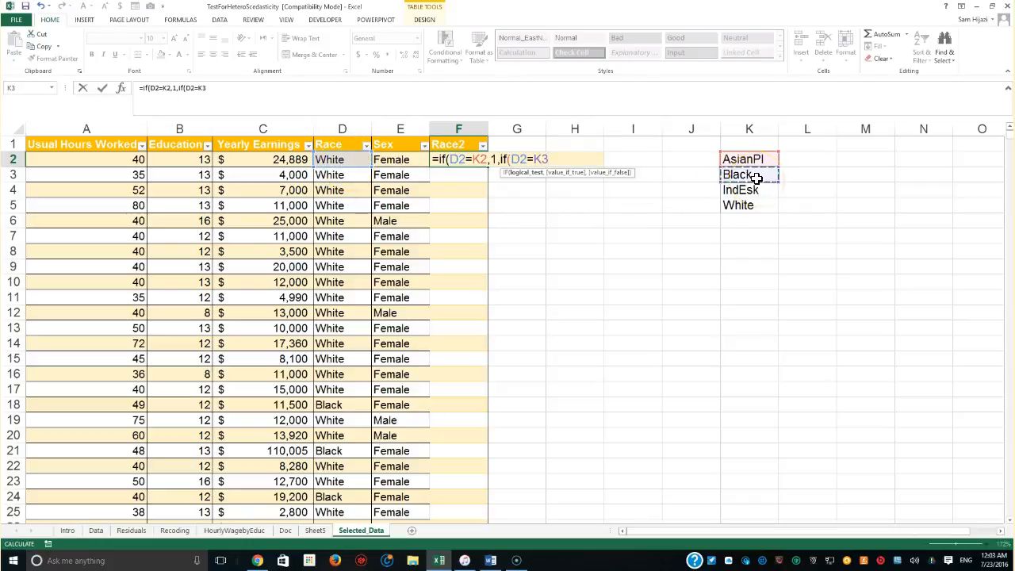
{"action": "key", "text": "F4"}
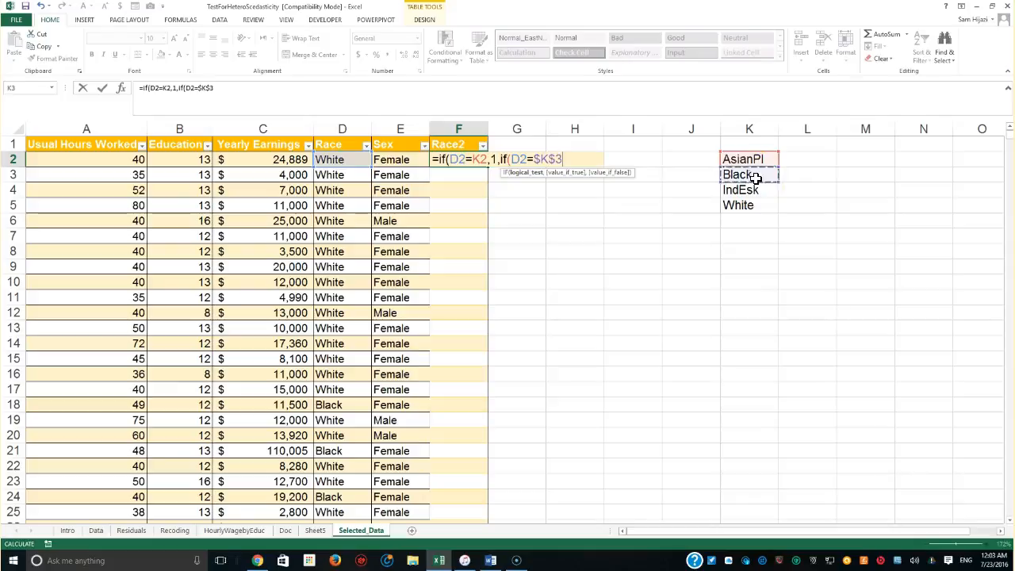
{"action": "left_click", "coordinate": [486, 158]}
{"action": "key", "text": "F4"}
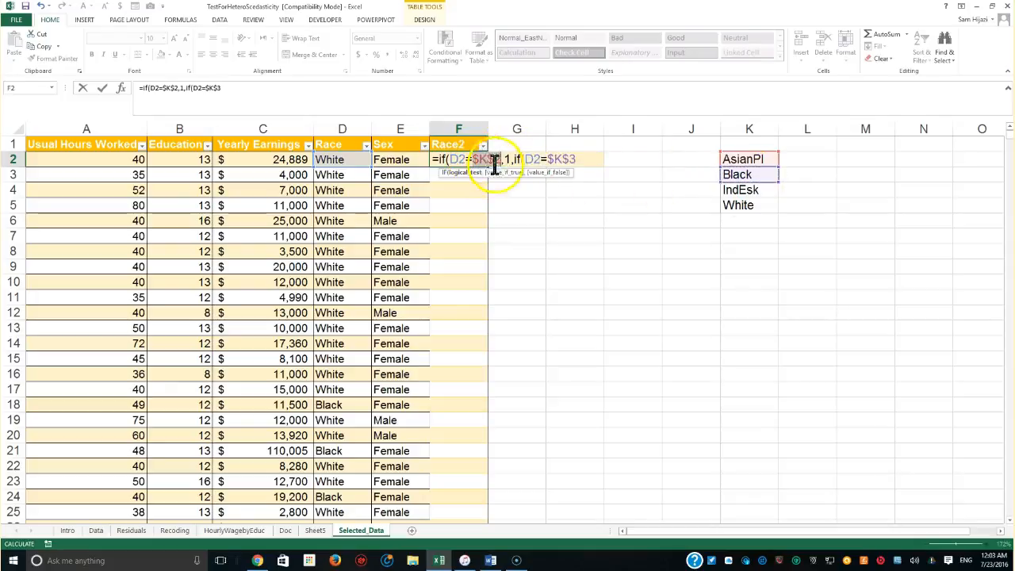
{"action": "left_click", "coordinate": [582, 160]}
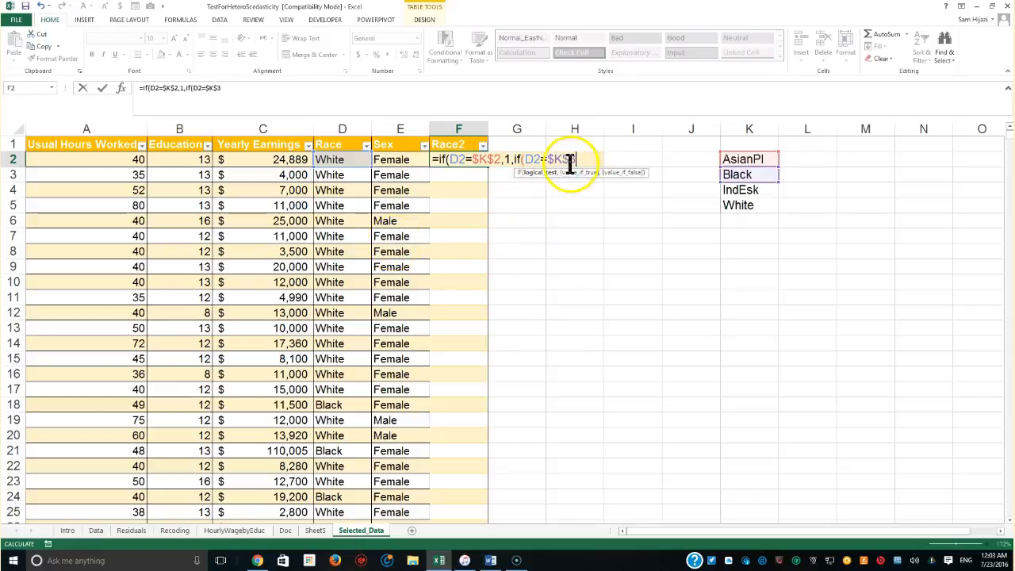
{"action": "type", "text": ","}
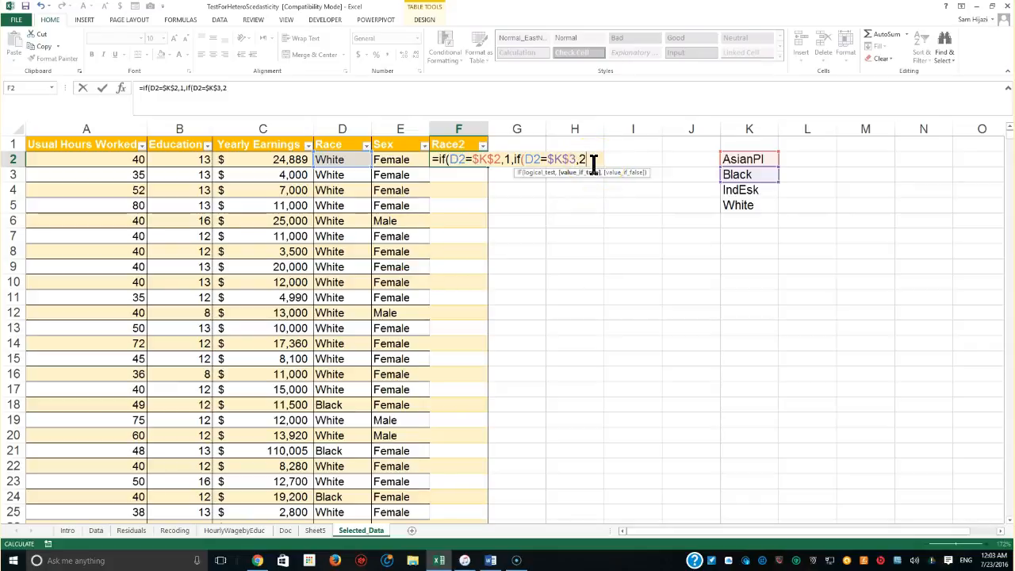
- Return 2 for the second condition, nest an IF returning 3 when D2 equals K4 and otherwise 4, and enter the formula
{"action": "type", "text": "2,if("}
{"action": "left_click", "coordinate": [342, 159]}
{"action": "type", "text": "="}
{"action": "left_click", "coordinate": [743, 190]}
{"action": "type", "text": ",3,"}
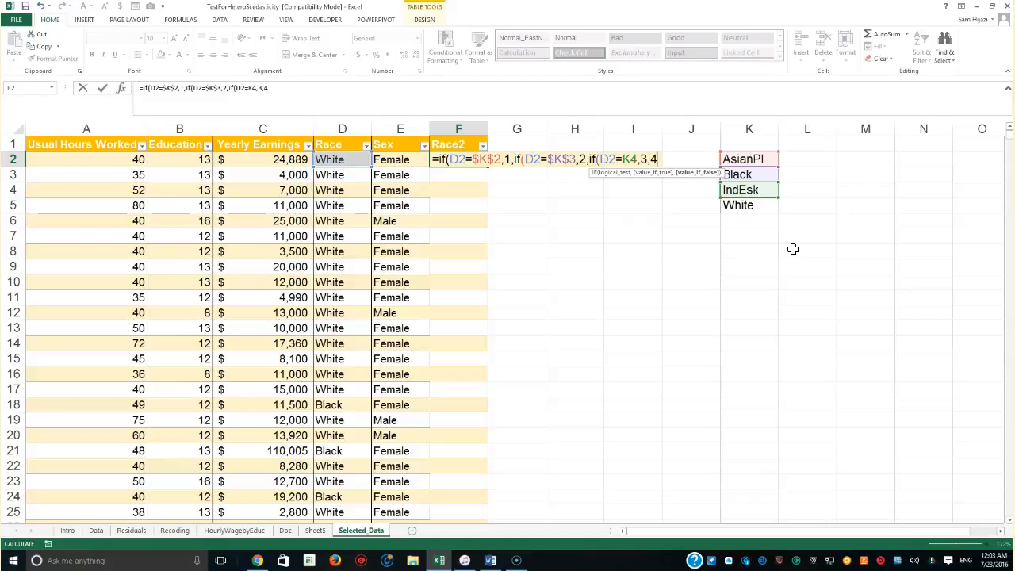
{"action": "type", "text": "4))"}
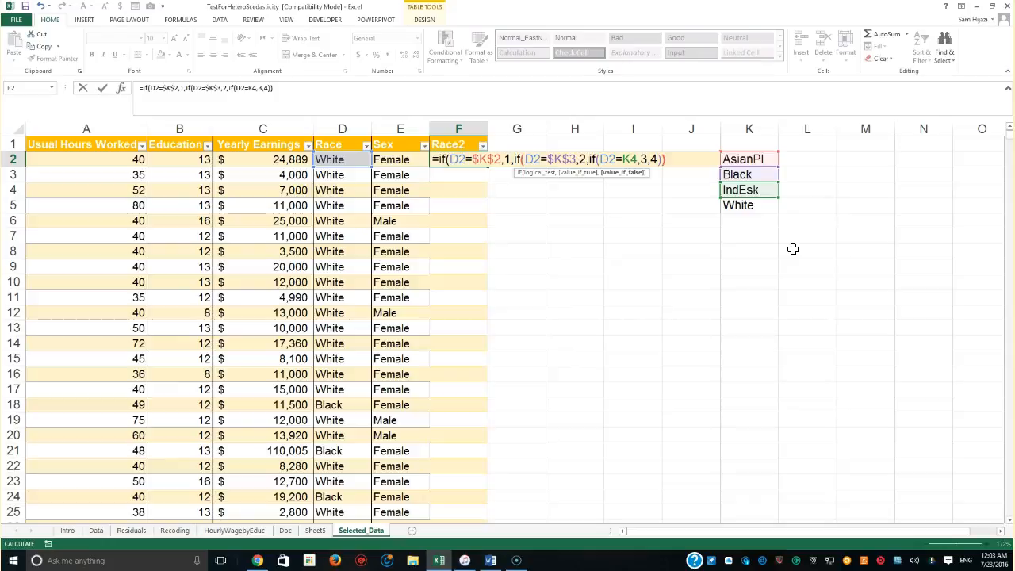
{"action": "type", "text": ")"}
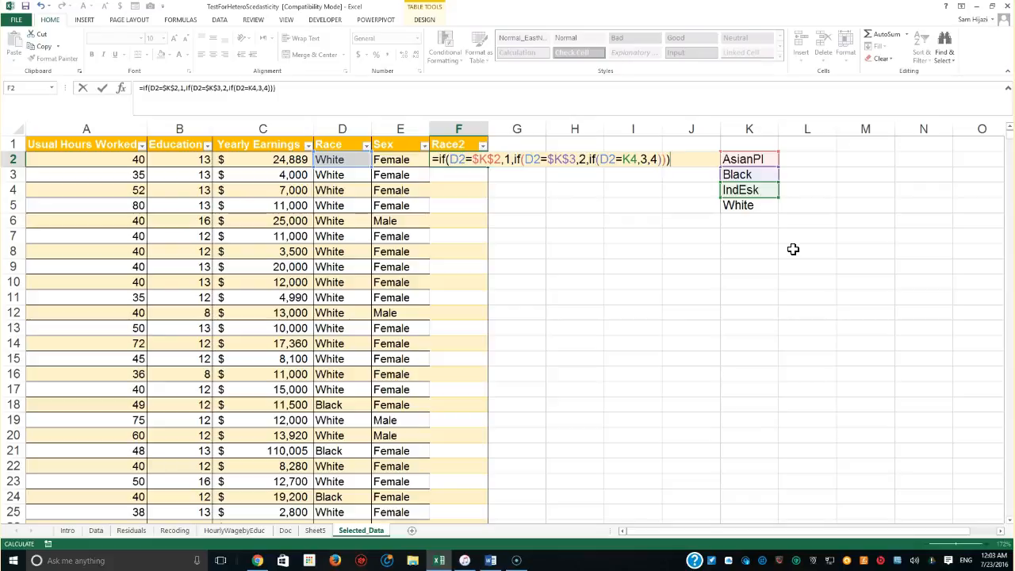
{"action": "key", "text": "Return"}
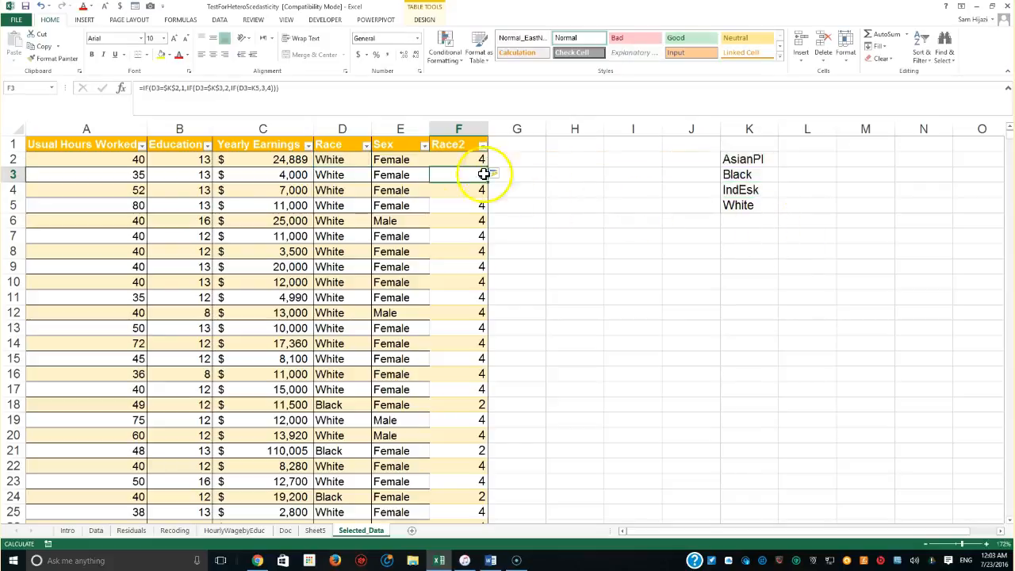
- Check the Race2 codes down the column against the Race values, comparing D6 with the formula in F6
{"action": "scroll", "coordinate": [453, 174], "scroll_direction": "down", "scroll_amount": 13}
{"action": "scroll", "coordinate": [476, 436], "scroll_direction": "up", "scroll_amount": 13}
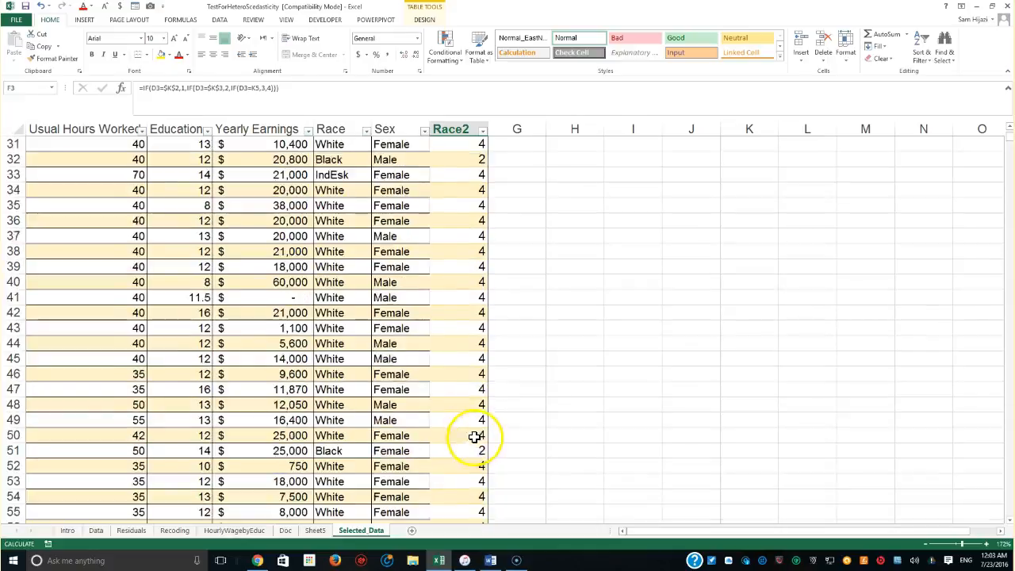
{"action": "left_click", "coordinate": [469, 235]}
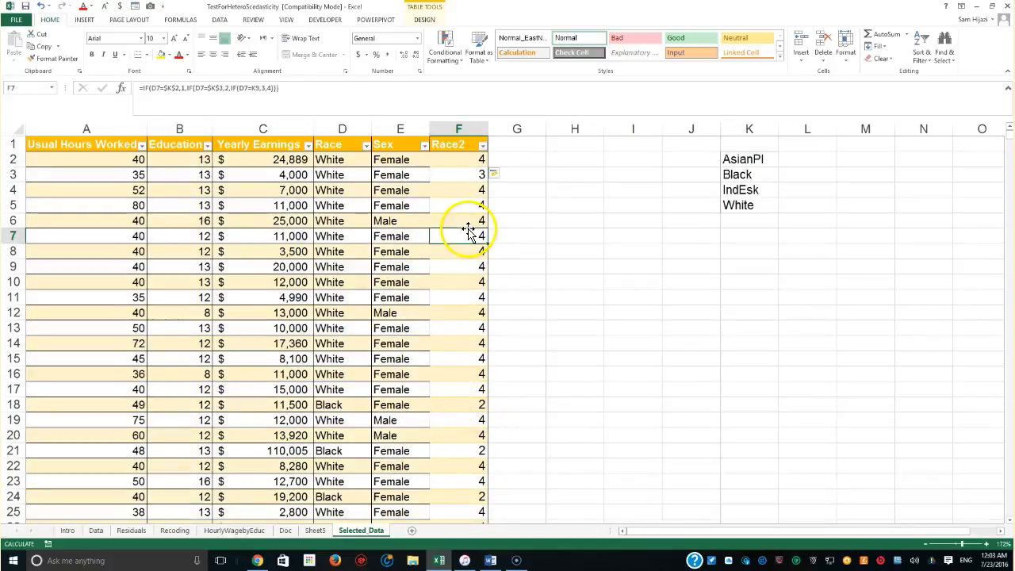
{"action": "left_click", "coordinate": [341, 220]}
{"action": "left_click", "coordinate": [464, 223]}
{"action": "left_click", "coordinate": [355, 222]}
{"action": "left_click", "coordinate": [455, 224]}
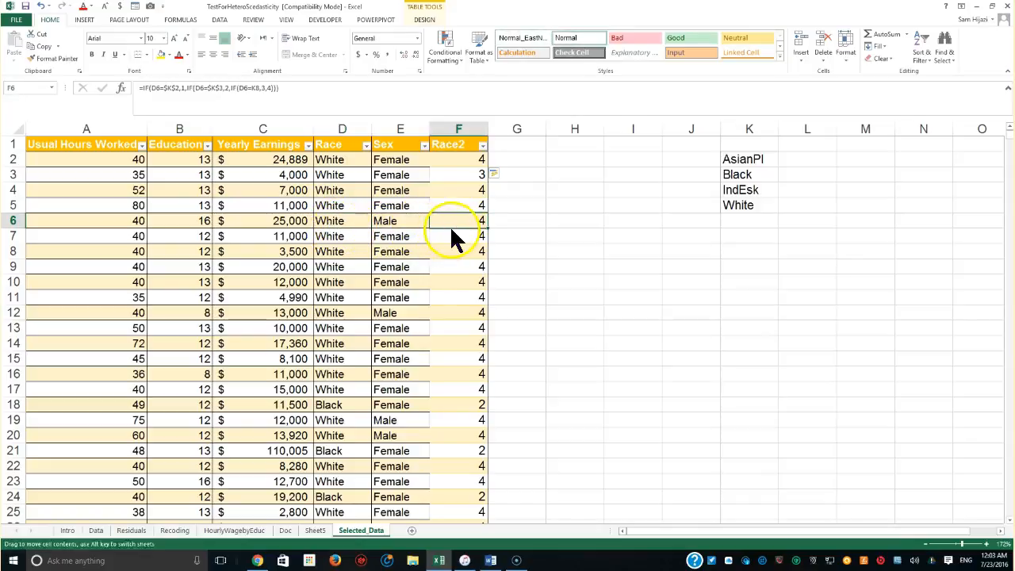
{"action": "left_click", "coordinate": [333, 224]}
{"action": "left_click", "coordinate": [443, 220]}
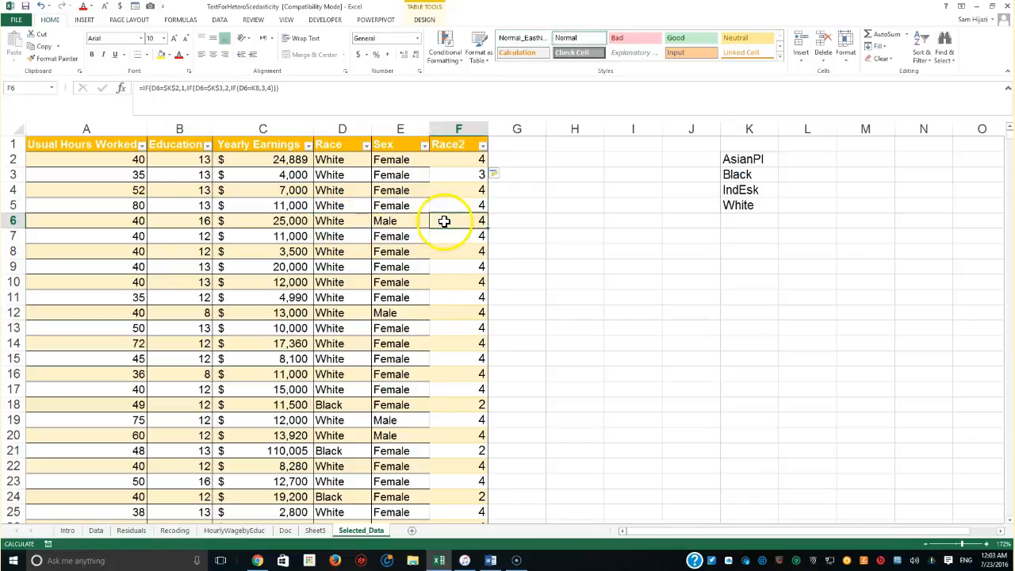
- Try to convert the Race2 column's formulas to static values in place
{"action": "left_click", "coordinate": [470, 132]}
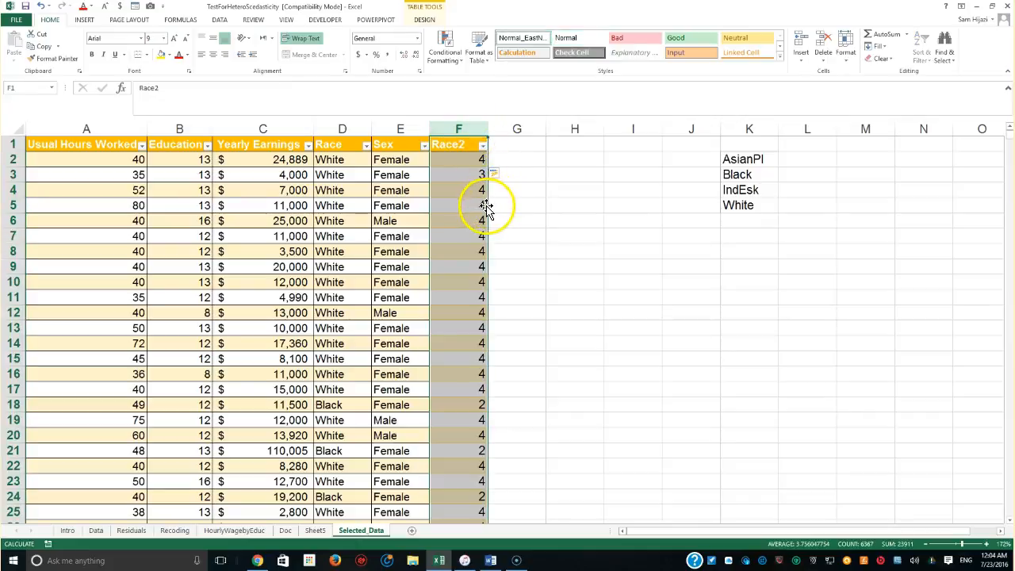
{"action": "mouse_move", "coordinate": [488, 209]}
{"action": "left_mouse_down"}
{"action": "mouse_move", "coordinate": [521, 212]}
{"action": "mouse_move", "coordinate": [481, 209]}
{"action": "left_mouse_up"}
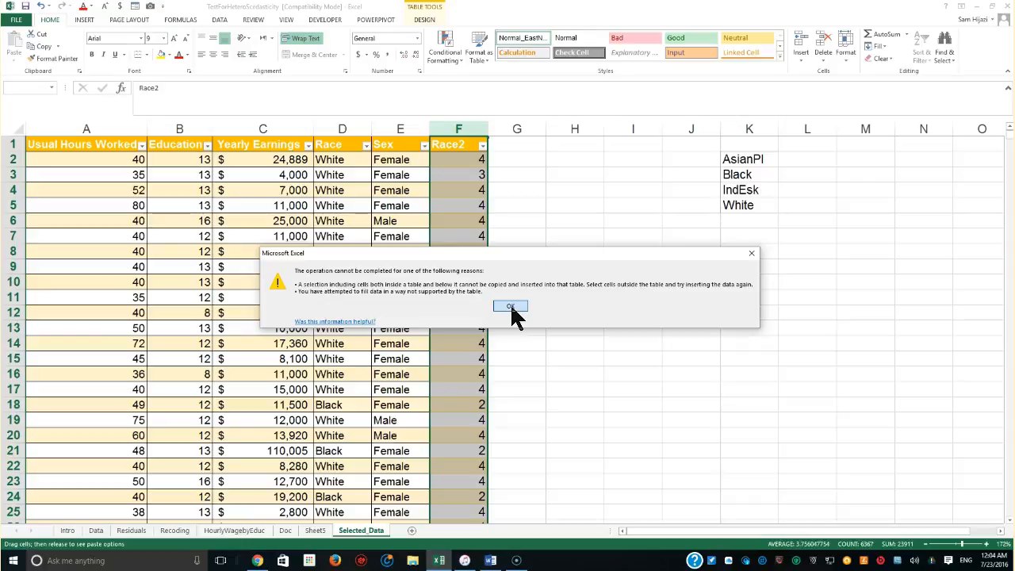
{"action": "left_click", "coordinate": [512, 313]}
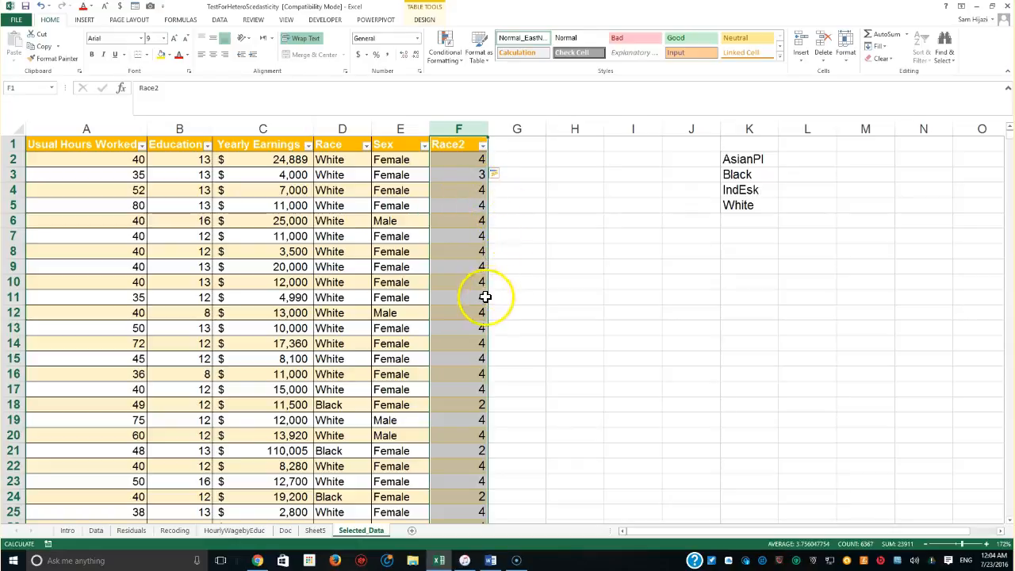
{"action": "left_click", "coordinate": [500, 173]}
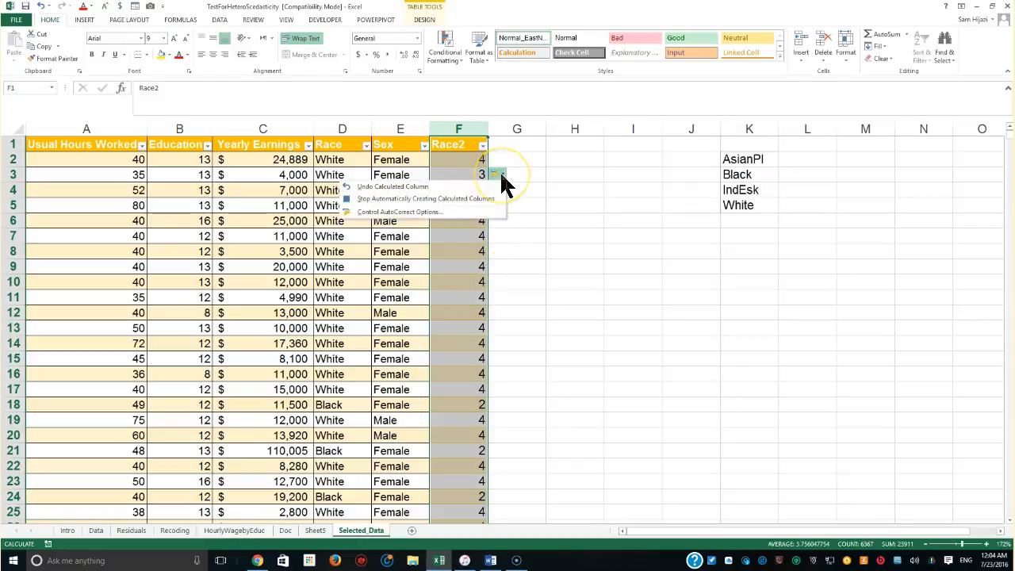
{"action": "left_click", "coordinate": [426, 188]}
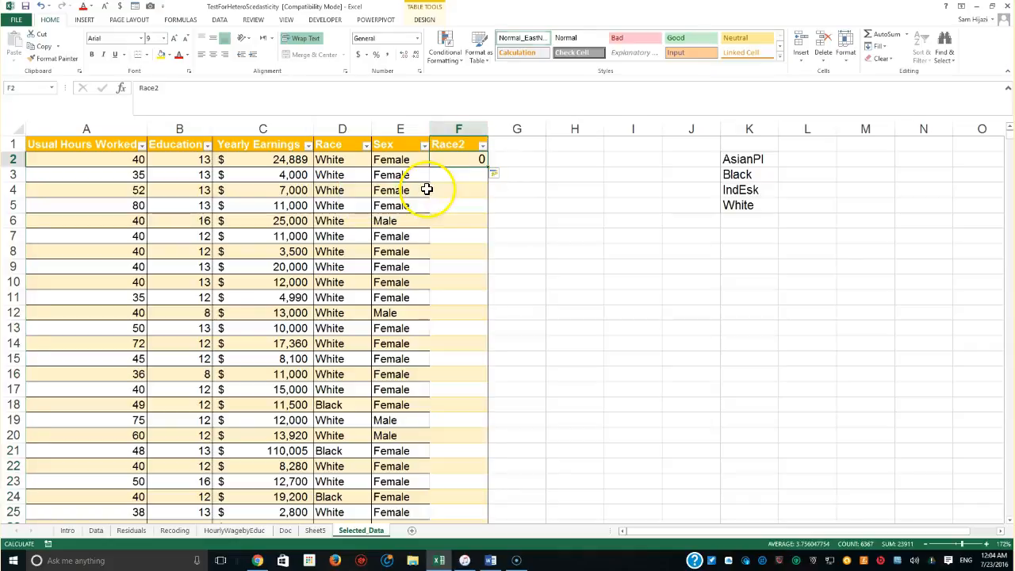
{"action": "left_click", "coordinate": [61, 6]}
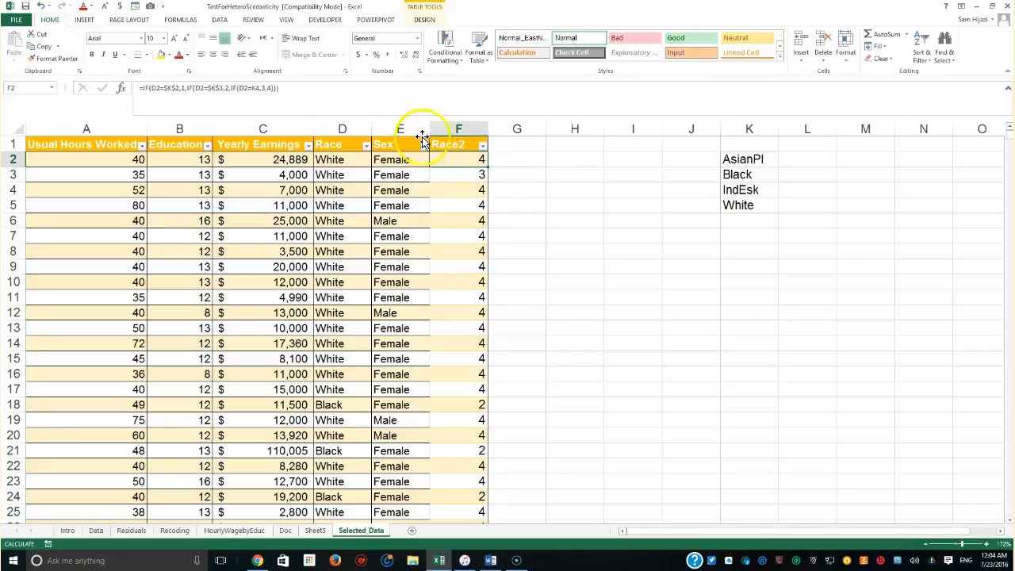
- Add a new table column headed Sex2 in G1, beside Race2
{"action": "left_click", "coordinate": [523, 142]}
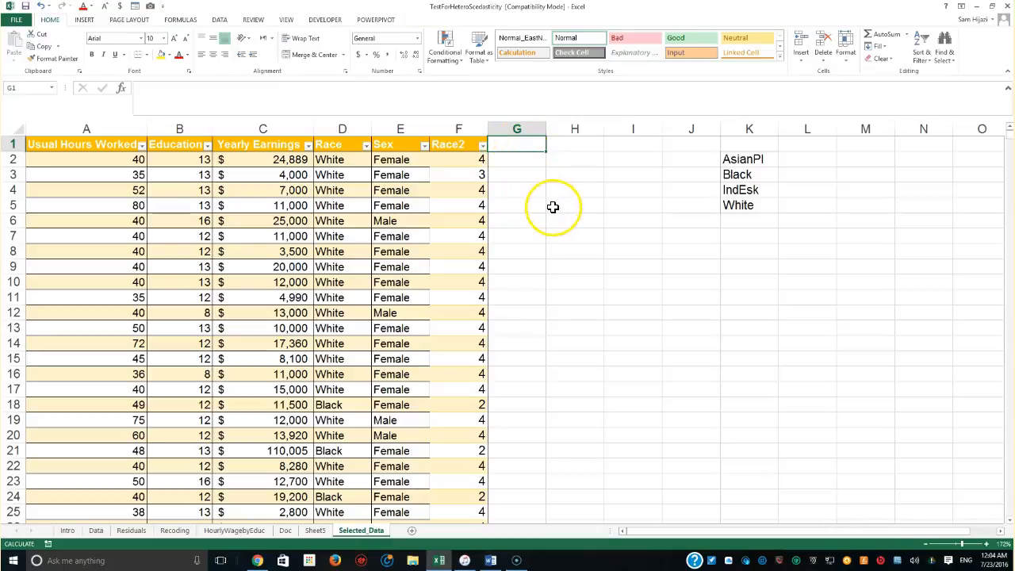
{"action": "type", "text": "Se"}
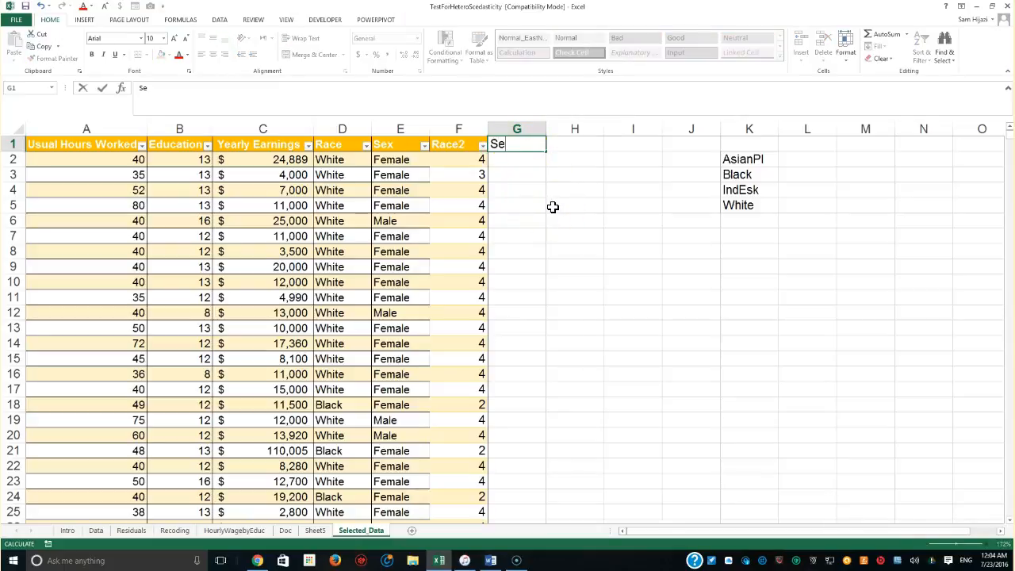
{"action": "type", "text": "x1"}
{"action": "key", "text": "BackSpace"}
{"action": "type", "text": "2"}
{"action": "key", "text": "Return"}
- Fill the Sex2 column from G2 with an IF formula that returns 1 when E2 equals "Female" and otherwise 2
{"action": "type", "text": "=if("}
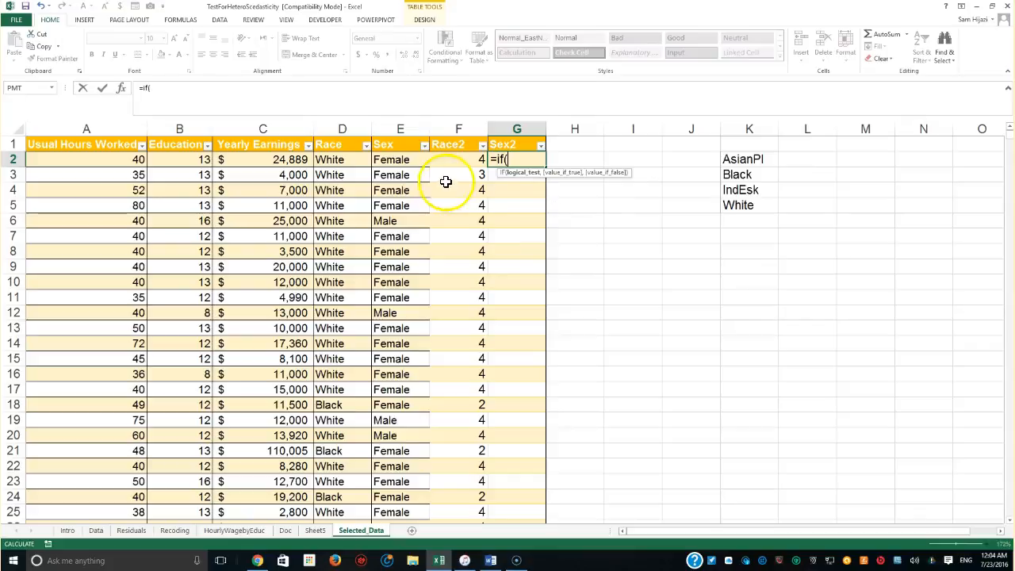
{"action": "left_click", "coordinate": [404, 160]}
{"action": "type", "text": "=\"Femal"}
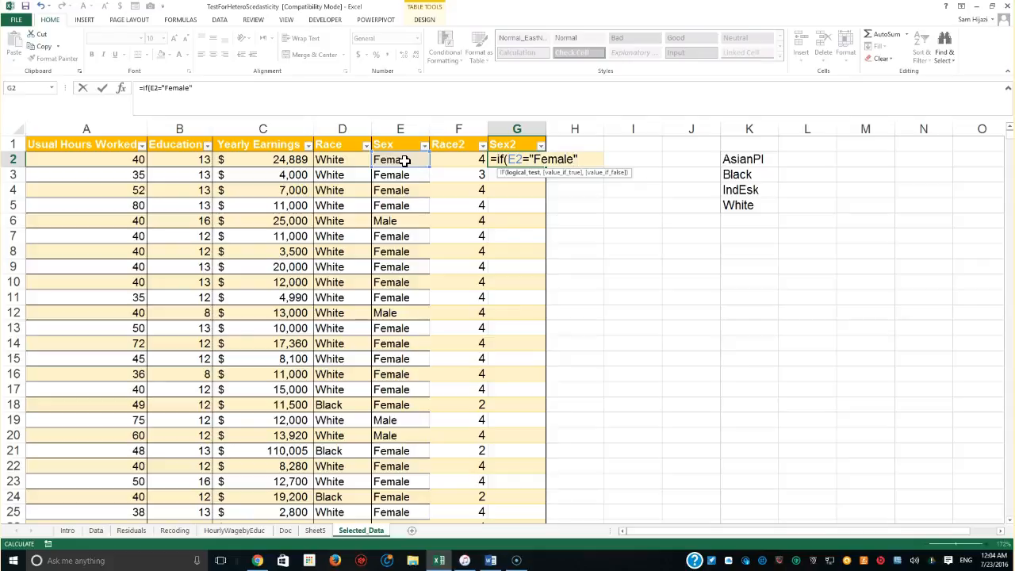
{"action": "type", "text": "e\",1"}
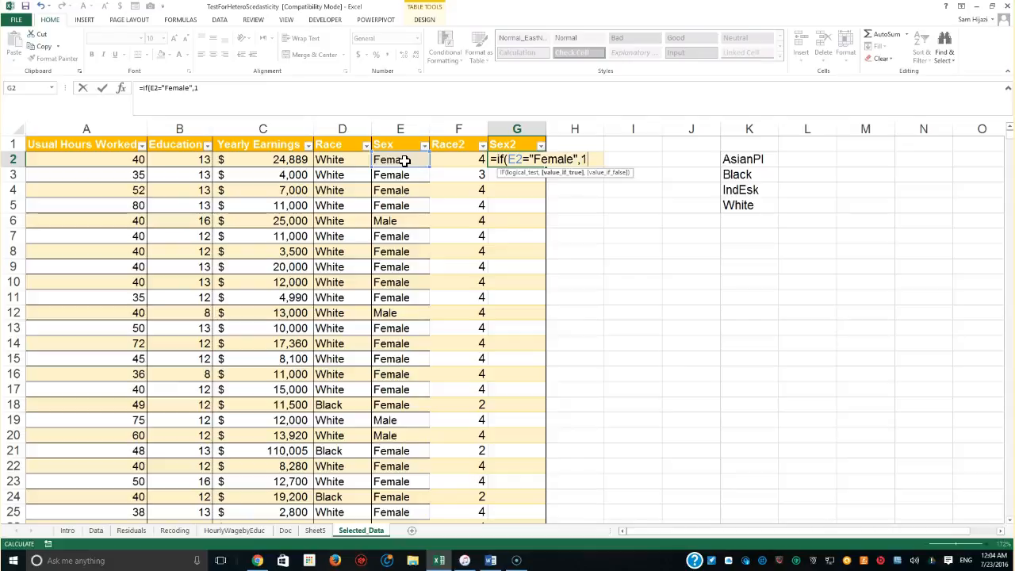
{"action": "type", "text": ",20"}
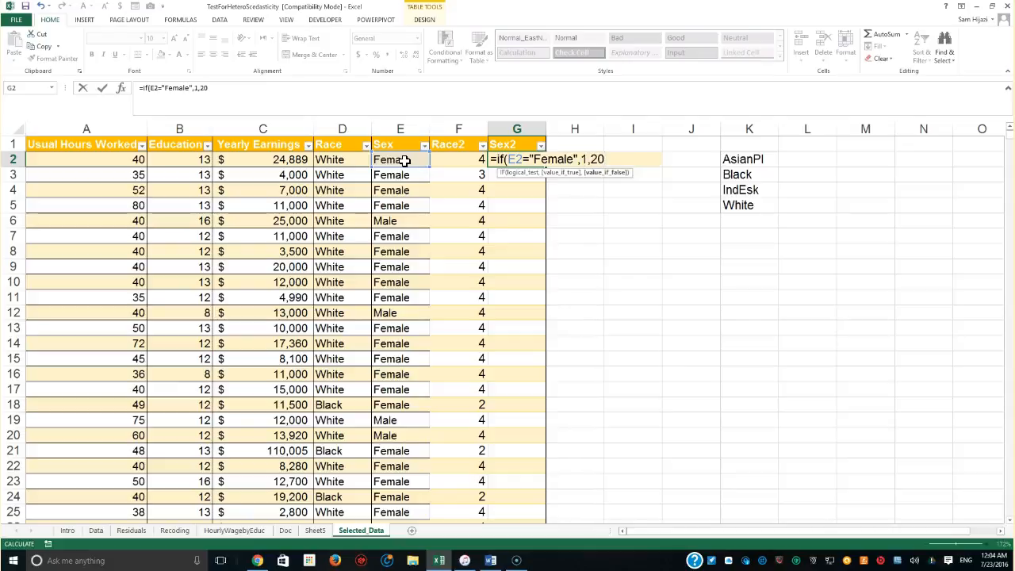
{"action": "key", "text": "BackSpace"}
{"action": "type", "text": ")"}
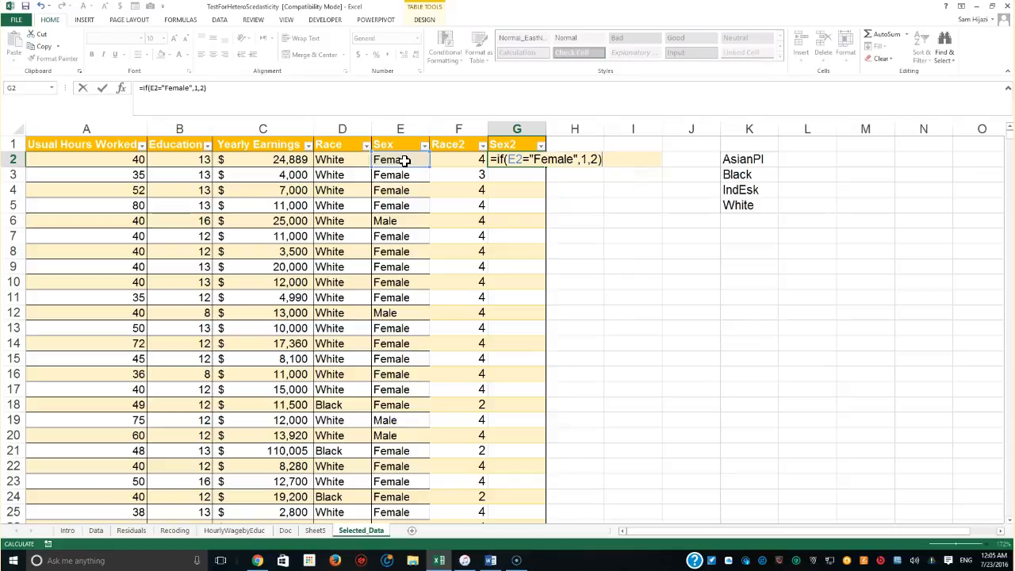
{"action": "key", "text": "Return"}
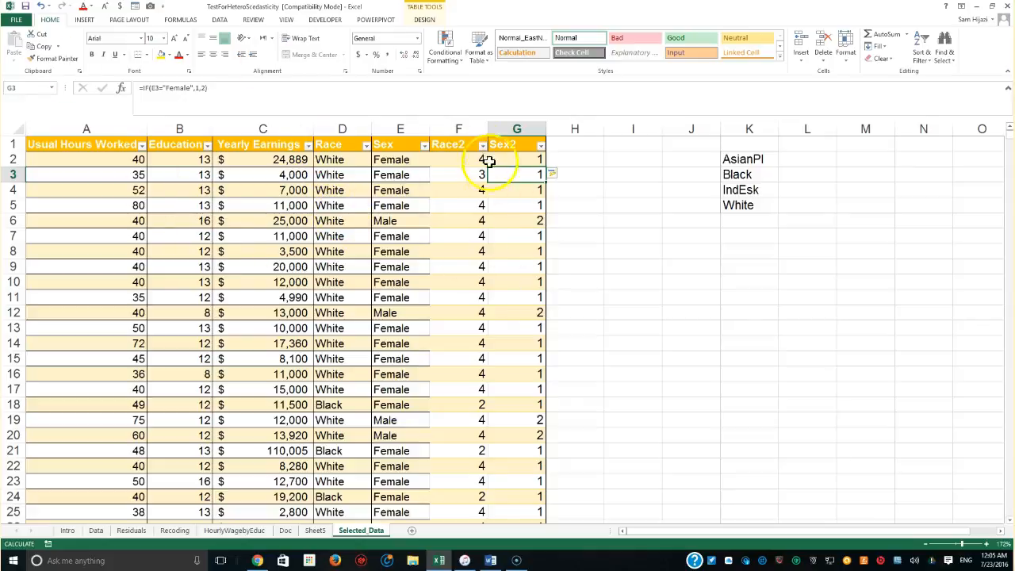
- Delete the original Race and Sex text columns, D and E
{"action": "left_click", "coordinate": [465, 142]}
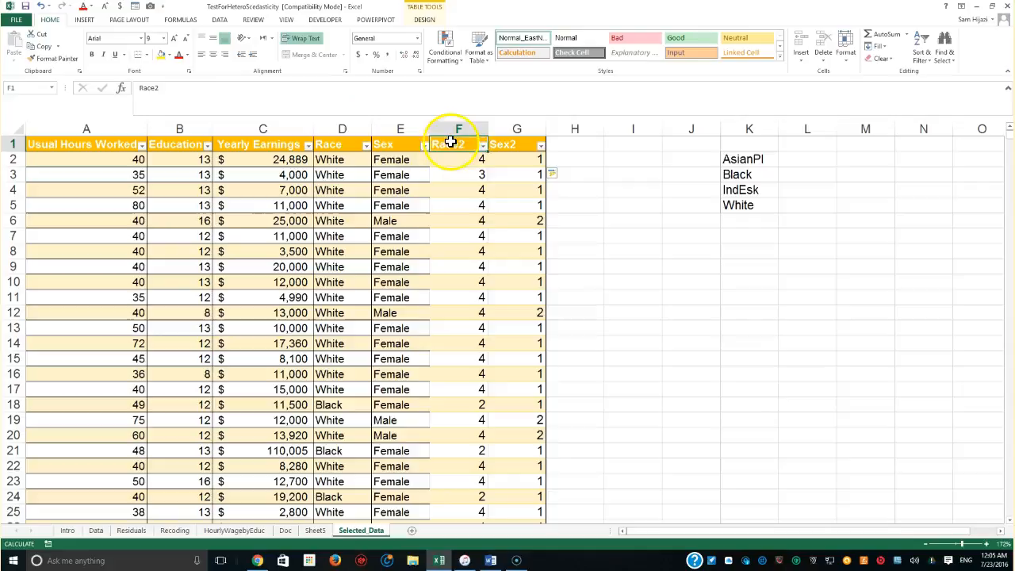
{"action": "left_click", "coordinate": [463, 156]}
{"action": "left_click_drag", "start_coordinate": [358, 128], "coordinate": [401, 128]}
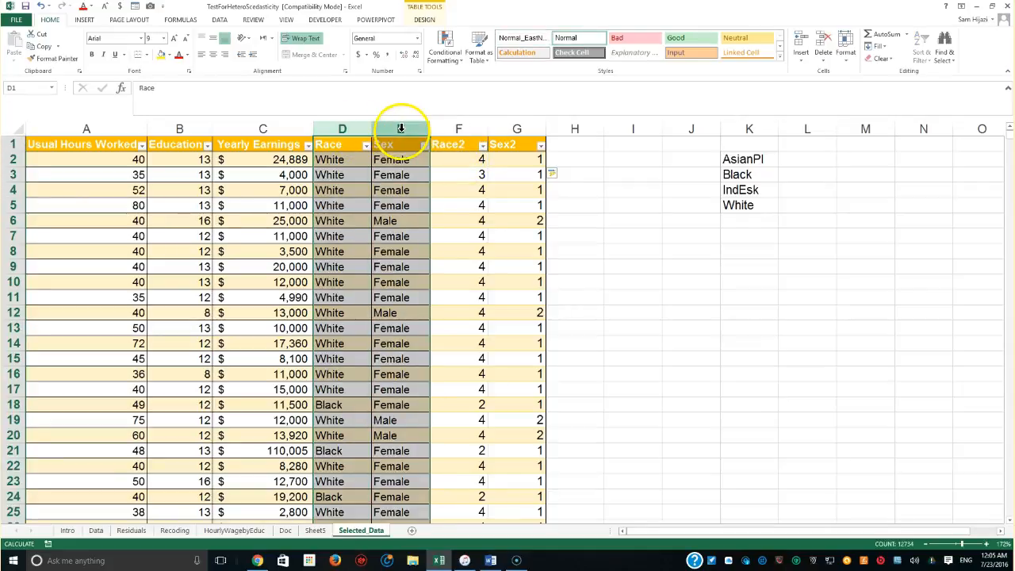
{"action": "right_click", "coordinate": [401, 128]}
{"action": "left_click", "coordinate": [431, 215]}
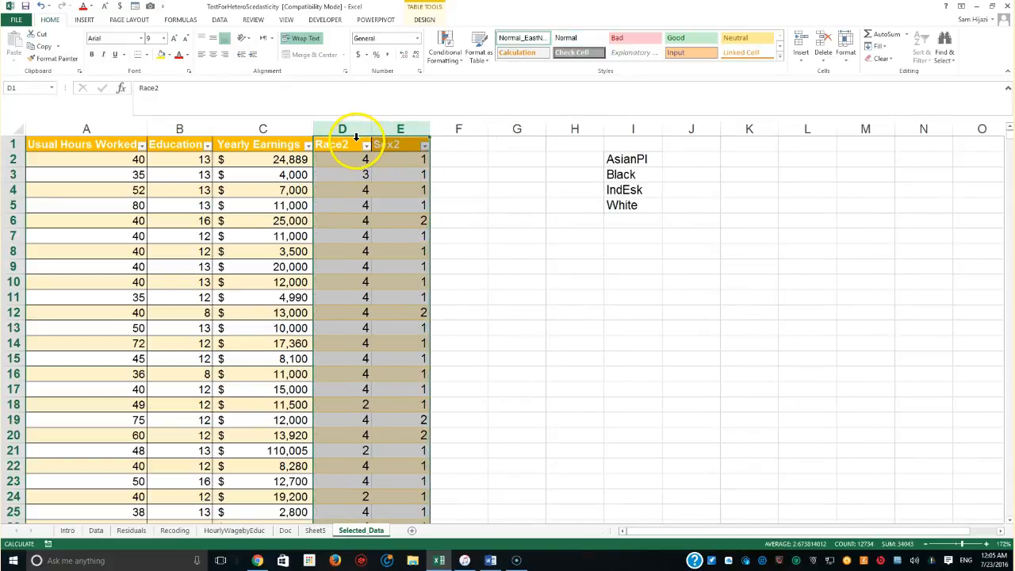
- Replace the formulas in the full Race2 and Sex2 columns with their values only, in place
{"action": "left_click_drag", "start_coordinate": [357, 145], "coordinate": [400, 144]}
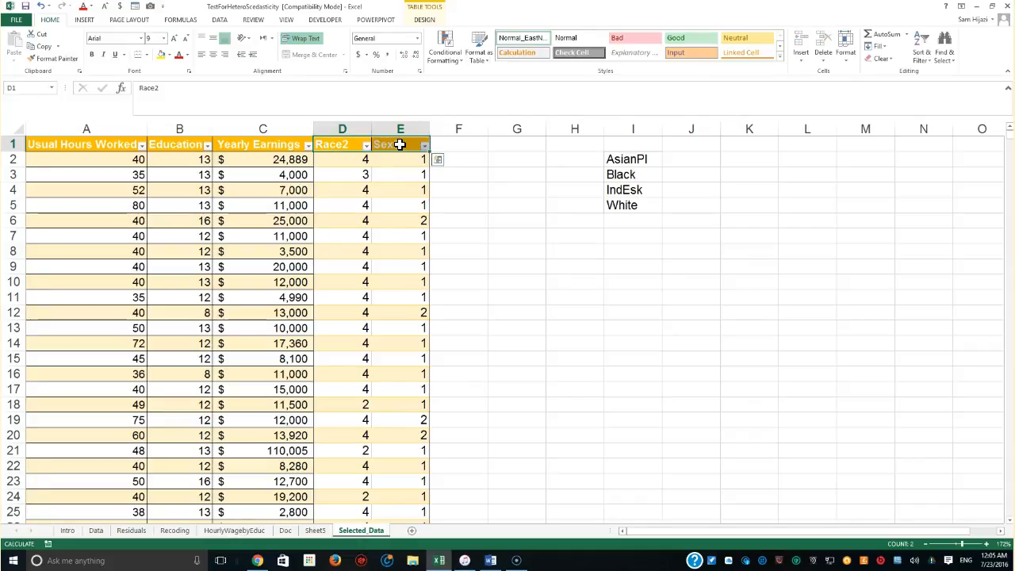
{"action": "key", "text": "ctrl+shift+Down"}
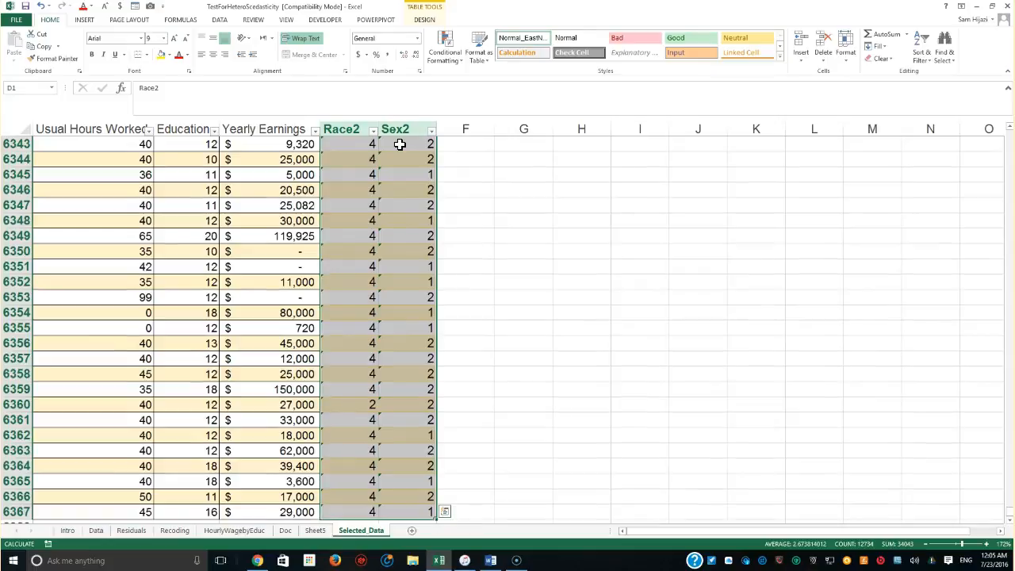
{"action": "left_click_drag", "start_coordinate": [437, 222], "coordinate": [404, 215]}
{"action": "left_click", "coordinate": [431, 246]}
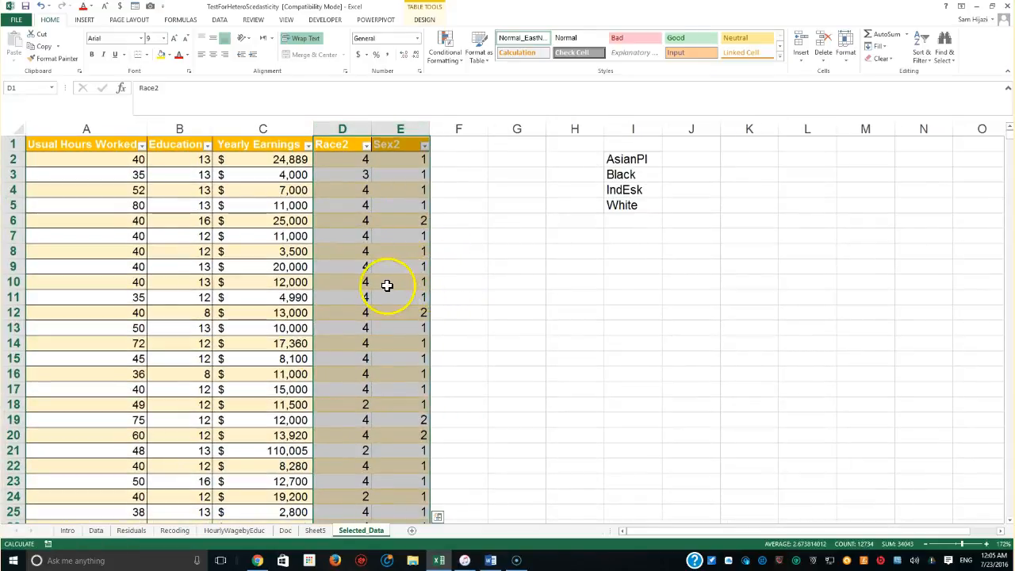
- Check individual Race2 and Sex2 cells to see whether they hold plain numbers instead of formulas
{"action": "left_click", "coordinate": [363, 284]}
{"action": "left_click", "coordinate": [363, 312]}
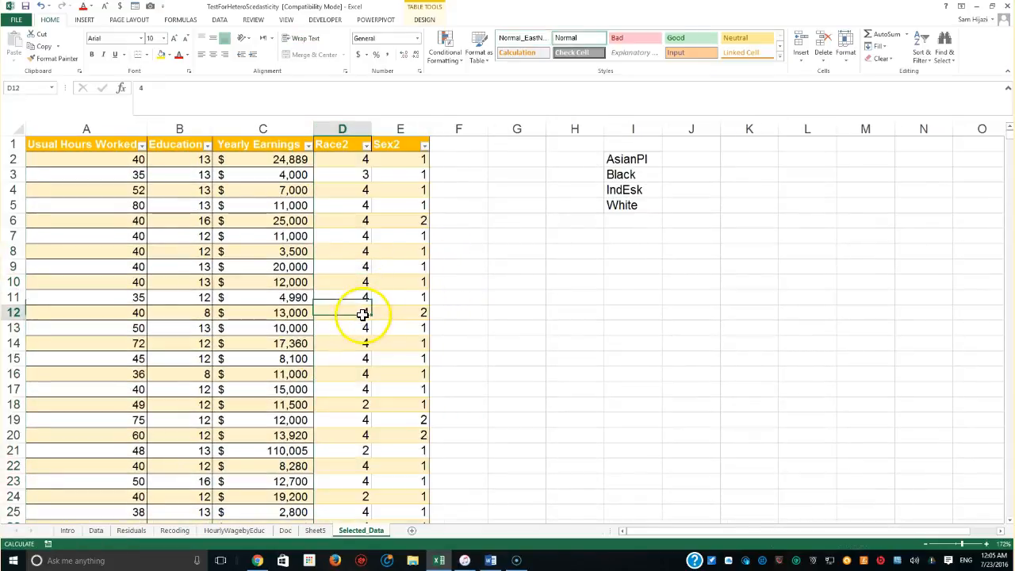
{"action": "left_click", "coordinate": [401, 269]}
{"action": "left_click", "coordinate": [414, 222]}
{"action": "left_click", "coordinate": [413, 190]}
{"action": "left_click", "coordinate": [411, 172]}
{"action": "left_click", "coordinate": [401, 159]}
{"action": "left_click", "coordinate": [362, 156]}
{"action": "left_click", "coordinate": [400, 349]}
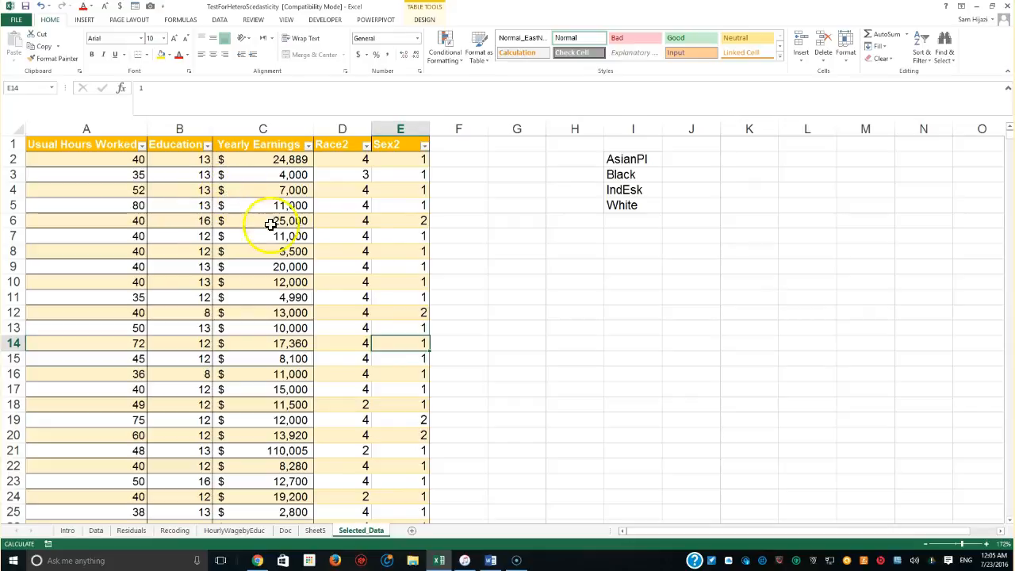
{"action": "left_click", "coordinate": [361, 174]}
{"action": "type", "text": "3"}
{"action": "key", "text": "Up"}
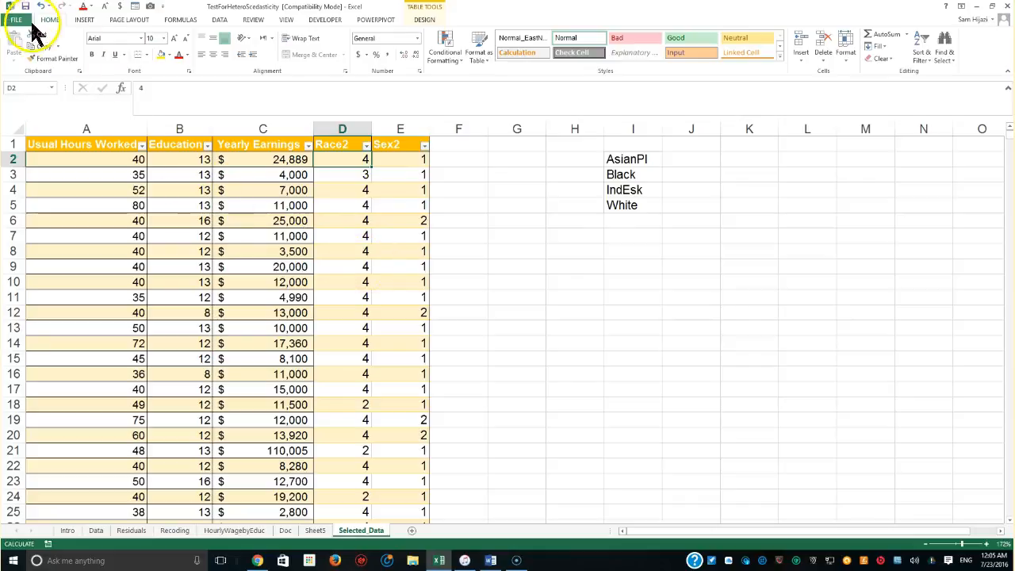
- Save the workbook as TestForHeteroScedasticity in the Data Files folder, replacing the existing file and accepting the compatibility warnings
{"action": "left_click", "coordinate": [17, 19]}
{"action": "left_click", "coordinate": [30, 125]}
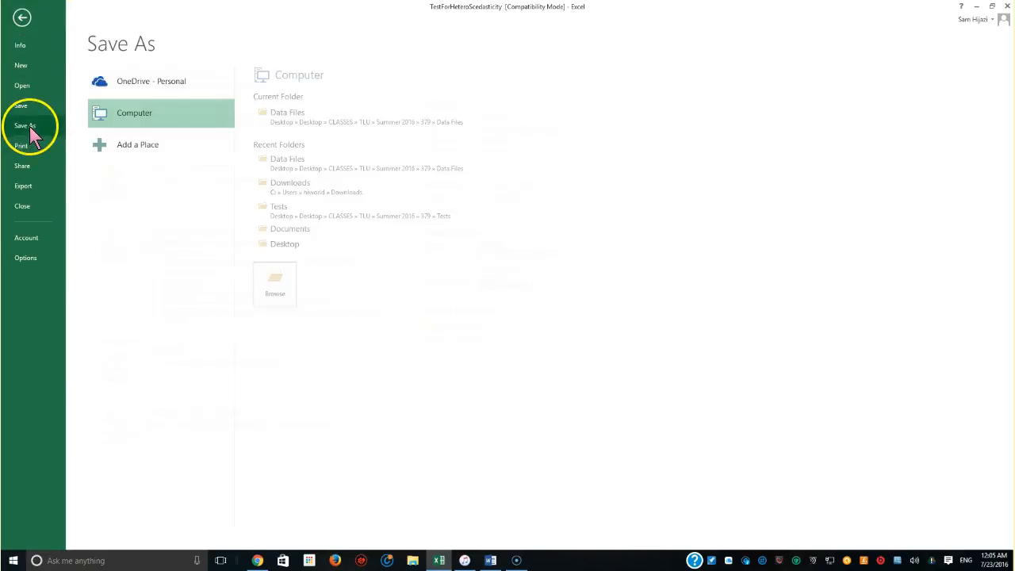
{"action": "double_click", "coordinate": [145, 112]}
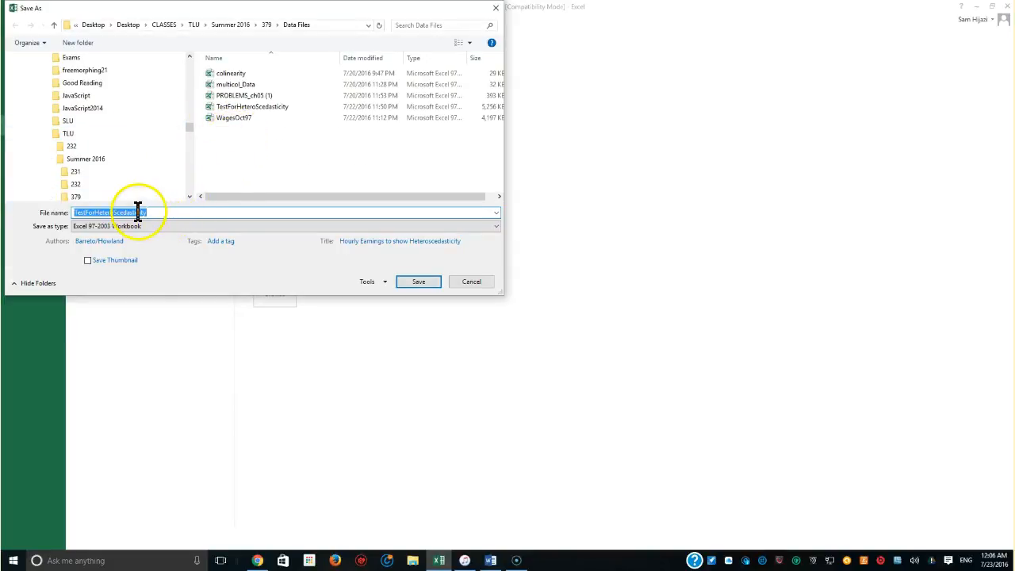
{"action": "left_click", "coordinate": [419, 281]}
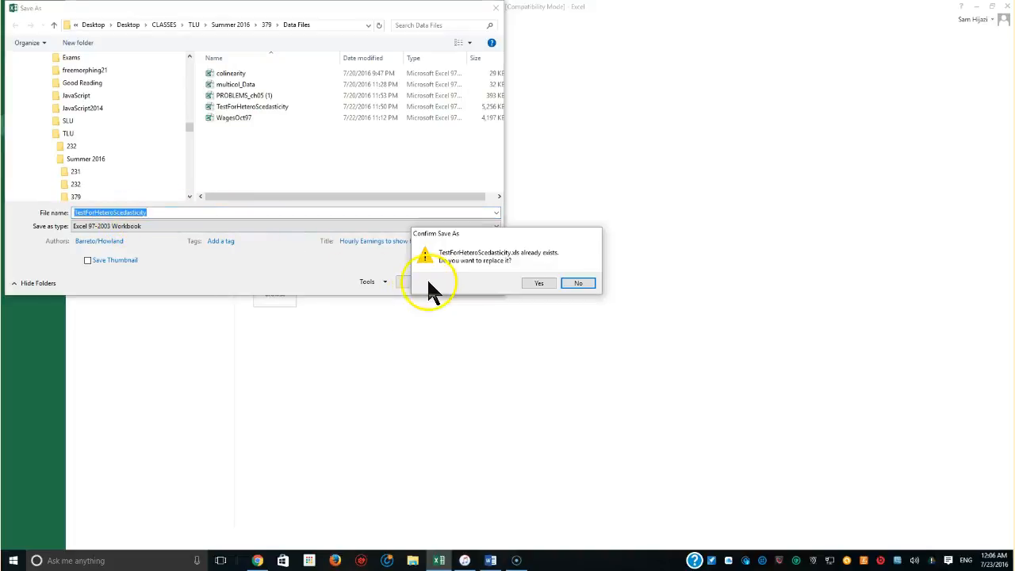
{"action": "left_click", "coordinate": [537, 284]}
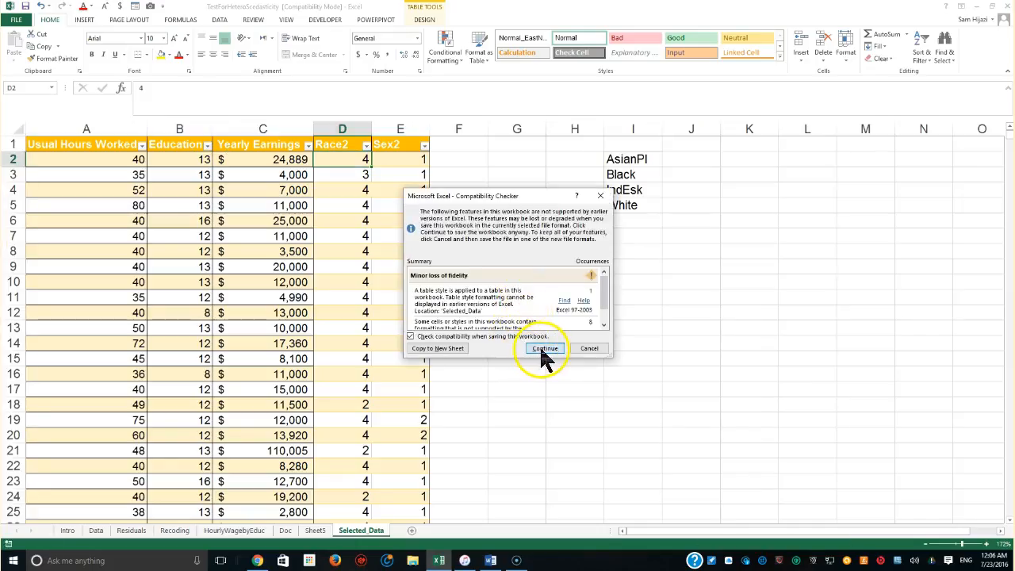
{"action": "left_click", "coordinate": [544, 354]}
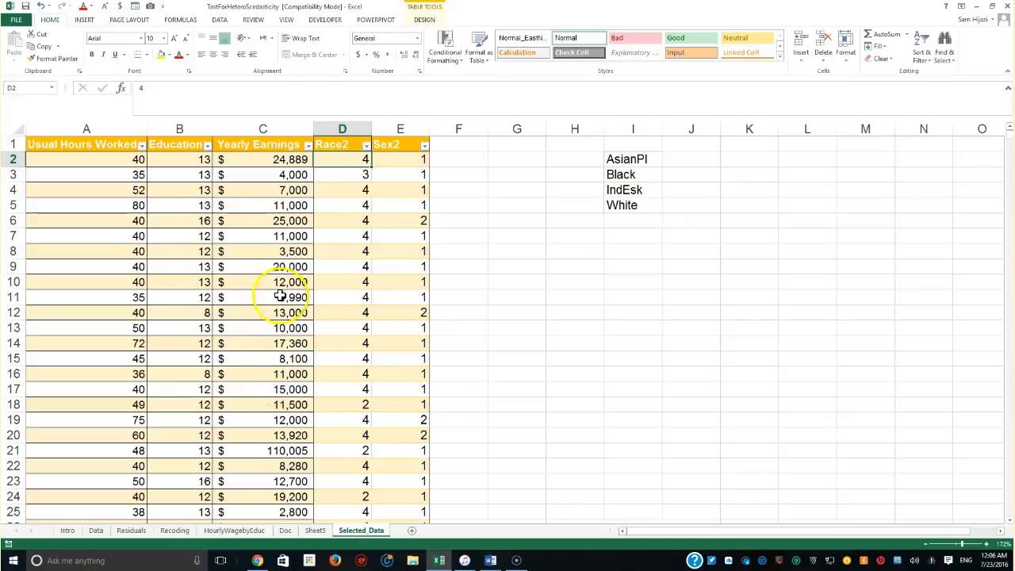
- Convert the table covering Usual Hours Worked through Sex2 to a normal range
{"action": "left_click_drag", "start_coordinate": [72, 142], "coordinate": [382, 145]}
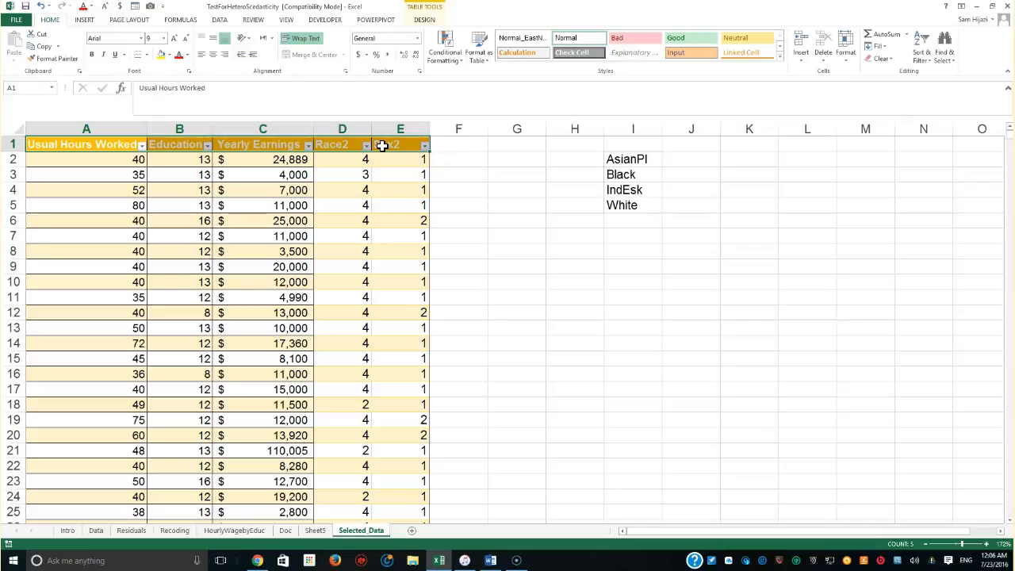
{"action": "key", "text": "ctrl+shift+Down"}
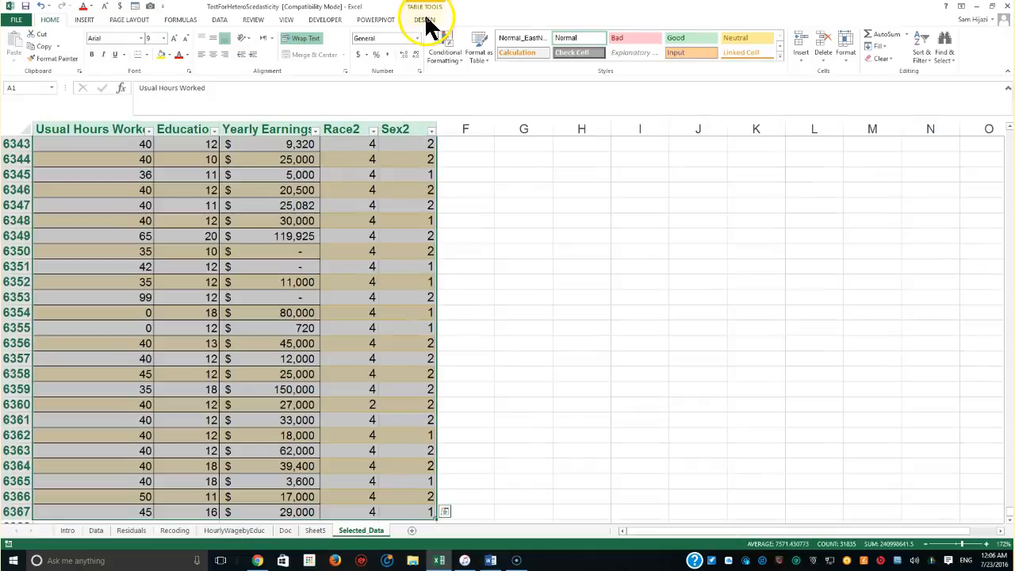
{"action": "left_click", "coordinate": [425, 22]}
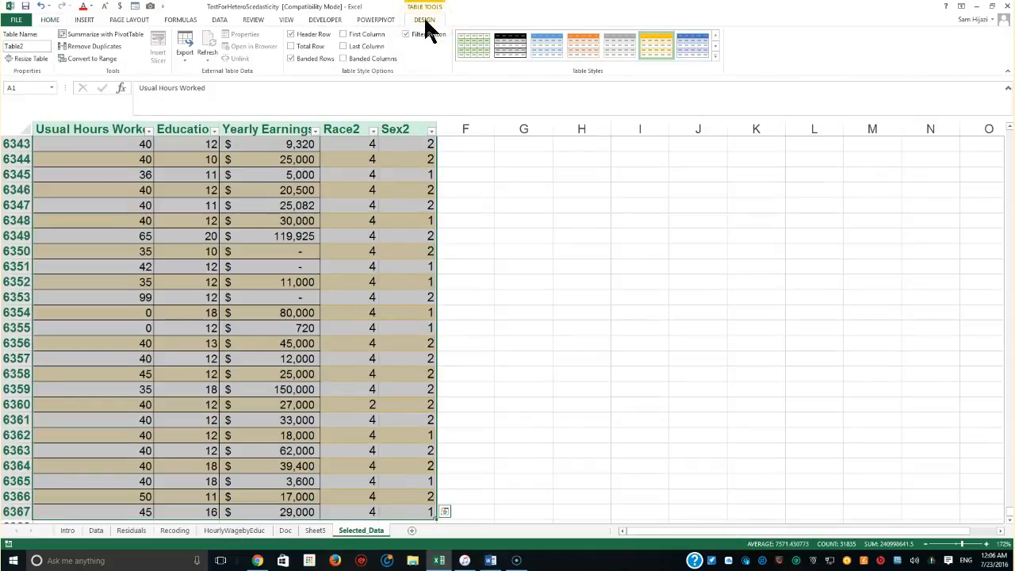
{"action": "left_click", "coordinate": [90, 59]}
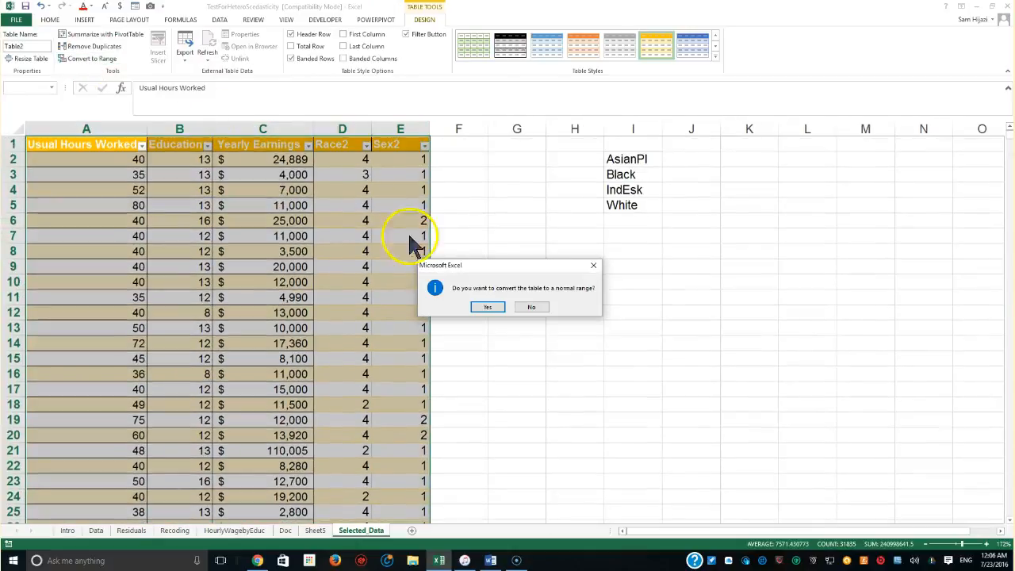
{"action": "left_click", "coordinate": [487, 308]}
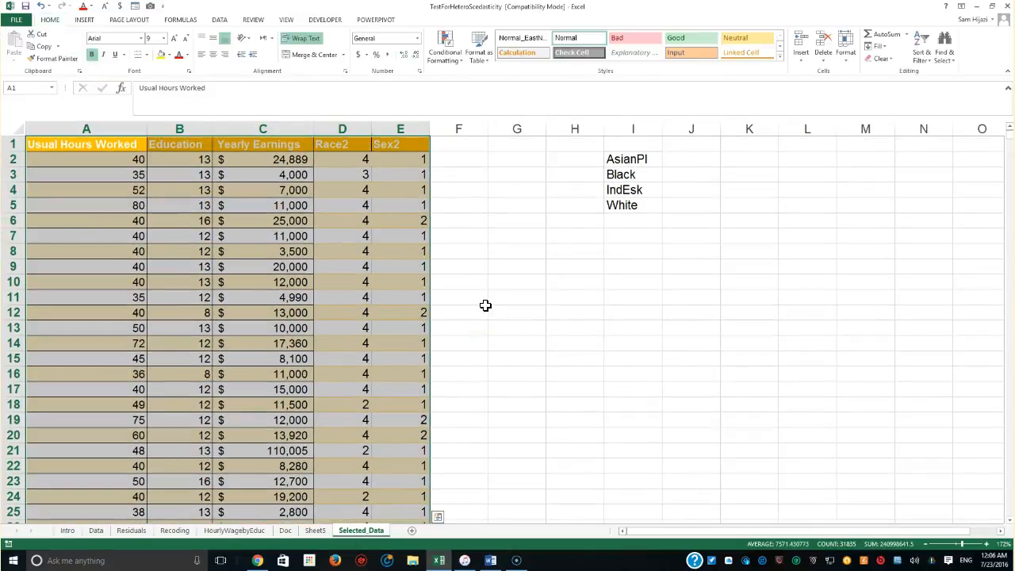
{"action": "left_click", "coordinate": [475, 299]}
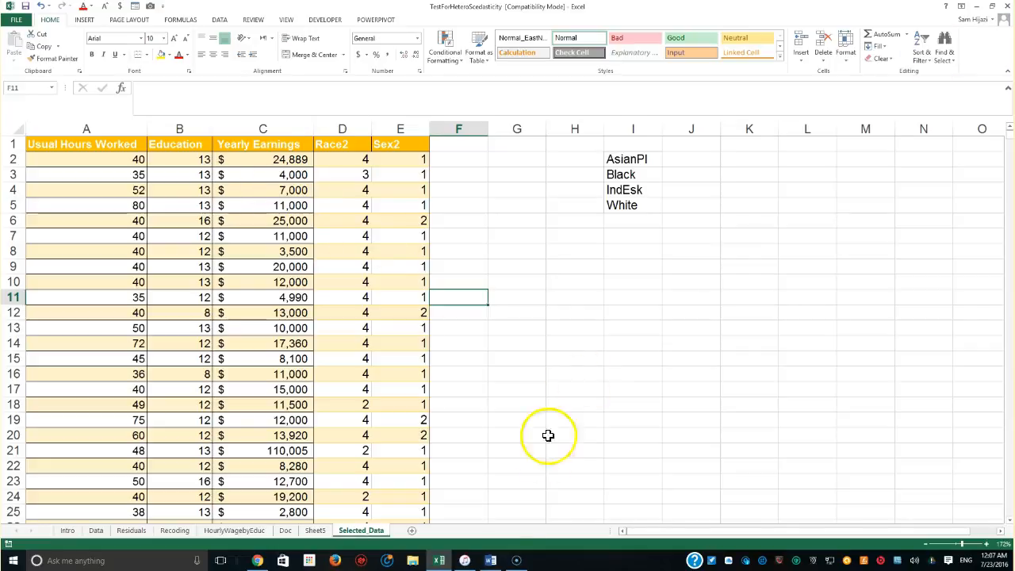
- Find gretl by searching the computer for "gre" and launch the desktop program
{"action": "left_click", "coordinate": [14, 561]}
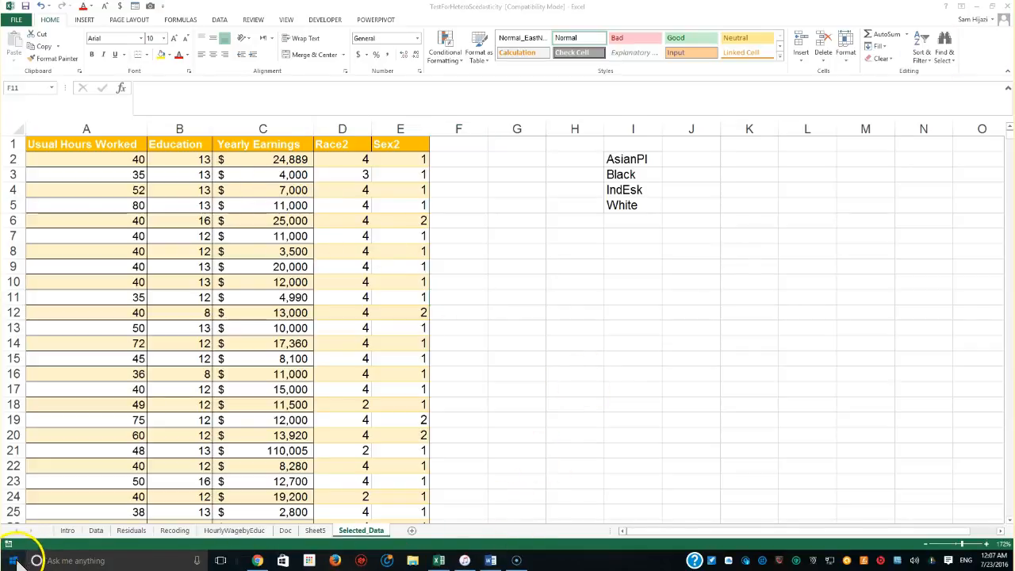
{"action": "left_click", "coordinate": [37, 560]}
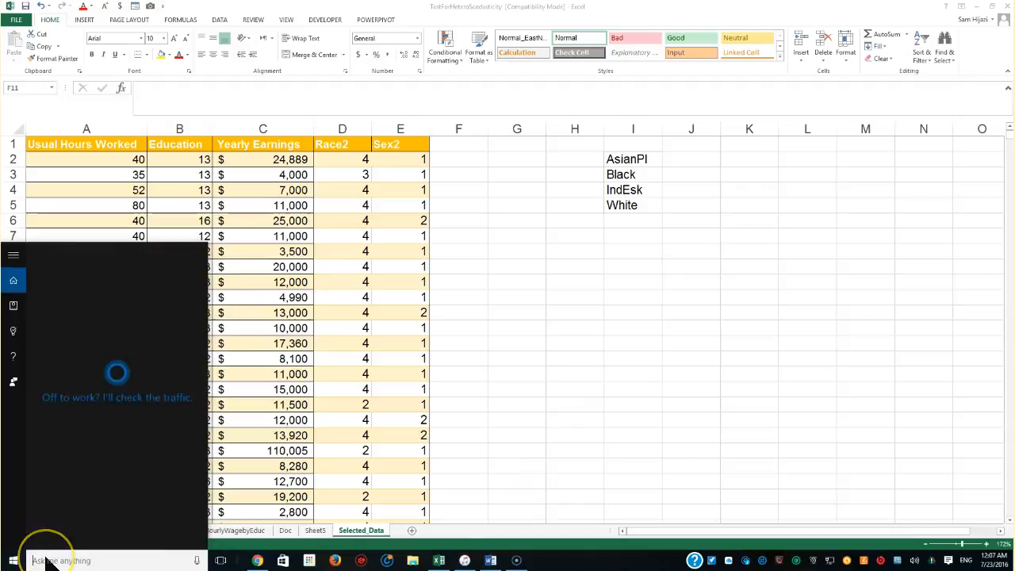
{"action": "type", "text": "gre"}
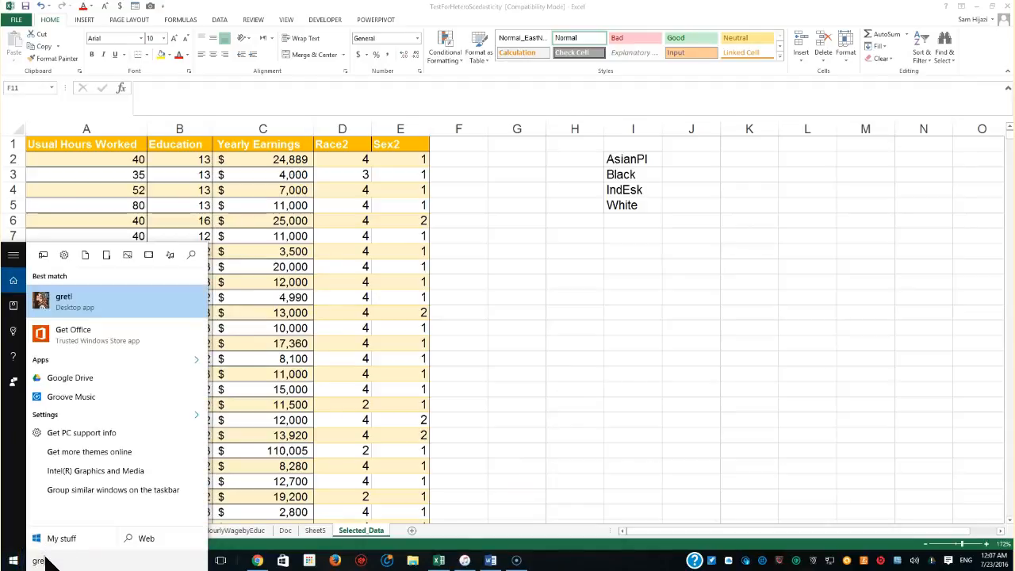
{"action": "left_click", "coordinate": [70, 306]}
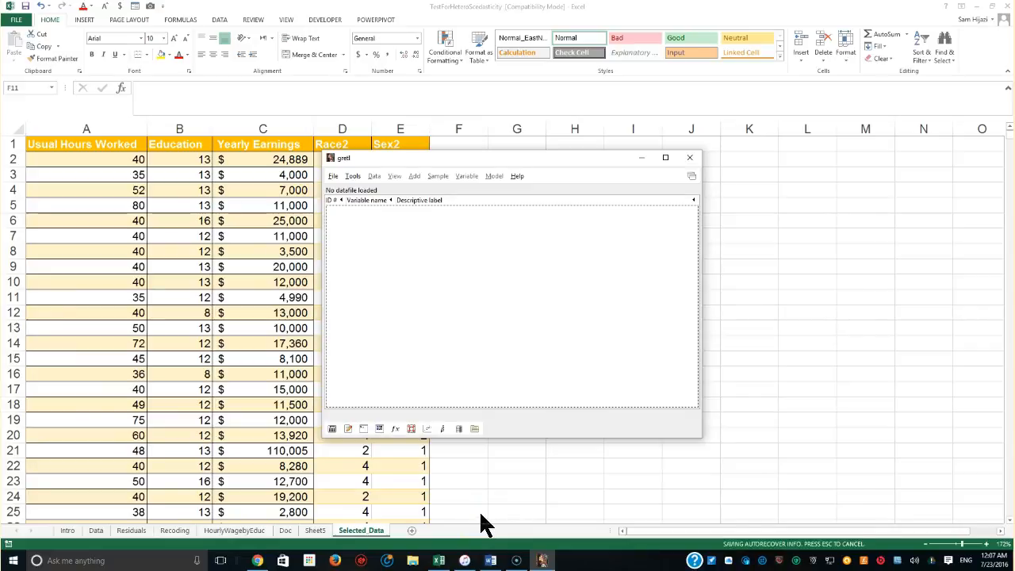
{"action": "left_click", "coordinate": [480, 503]}
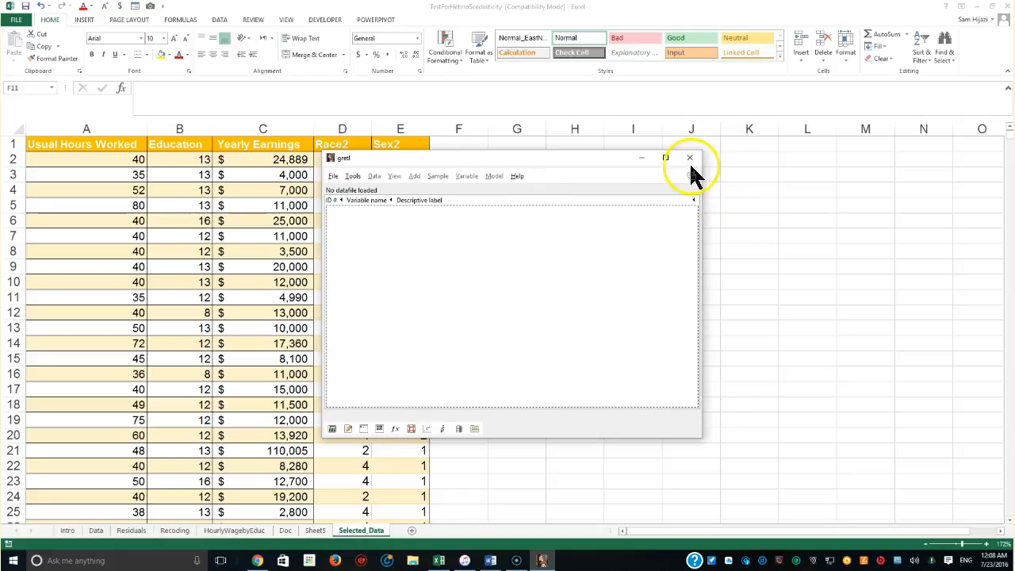
- In gretl, start opening a user data file and browse to Desktop > Desktop > CLASSES > TLU > Summer 2016 > 379 > Data Files
{"action": "left_click", "coordinate": [333, 176]}
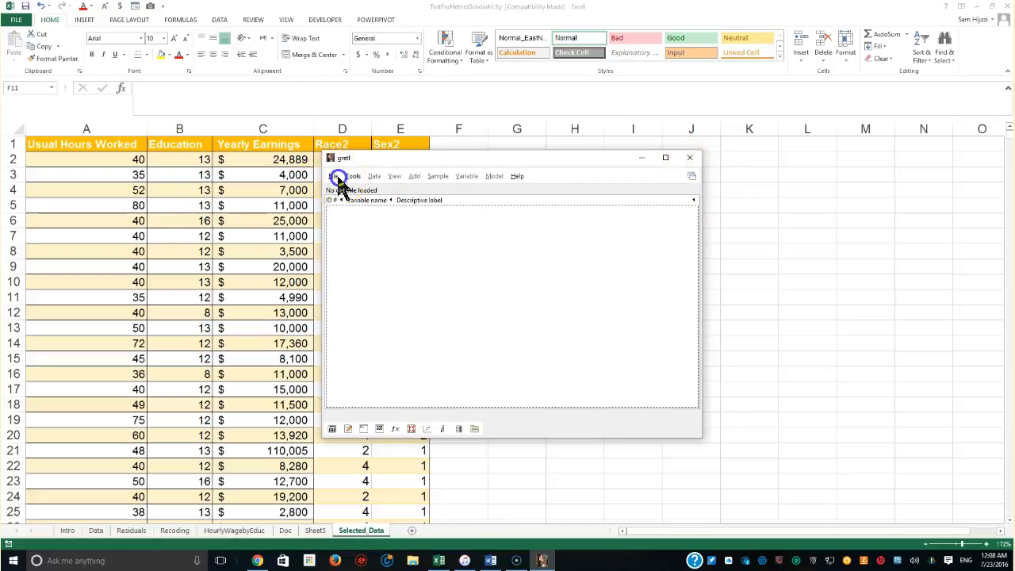
{"action": "left_click", "coordinate": [345, 192]}
{"action": "left_click", "coordinate": [469, 192]}
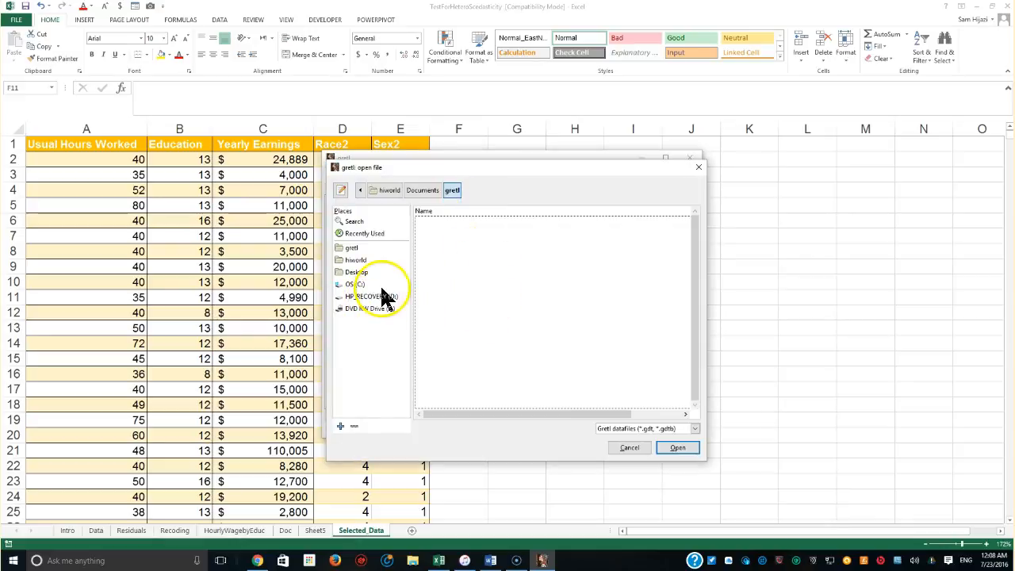
{"action": "left_click", "coordinate": [354, 272]}
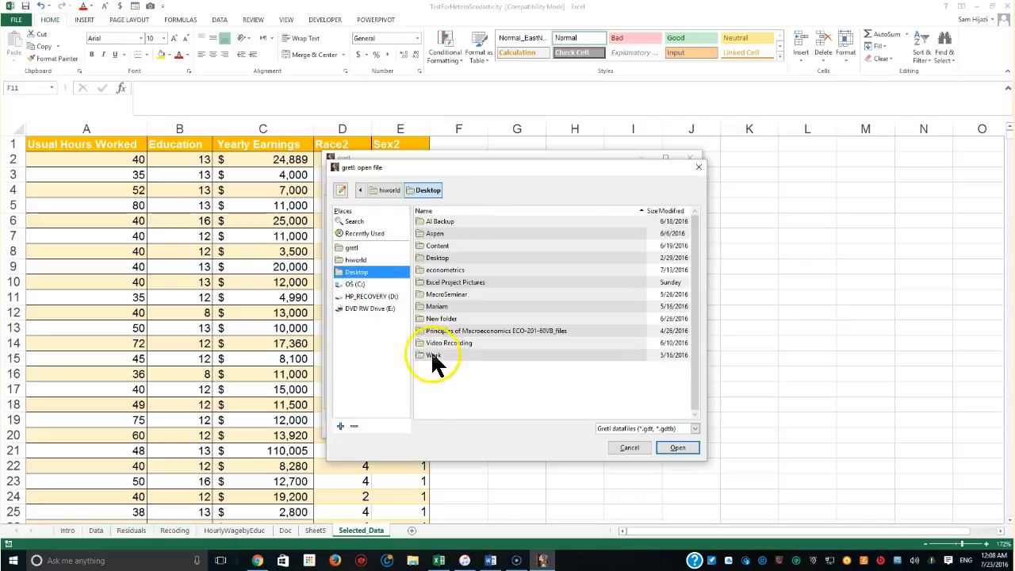
{"action": "double_click", "coordinate": [434, 258]}
{"action": "left_click", "coordinate": [439, 246]}
{"action": "double_click", "coordinate": [439, 247]}
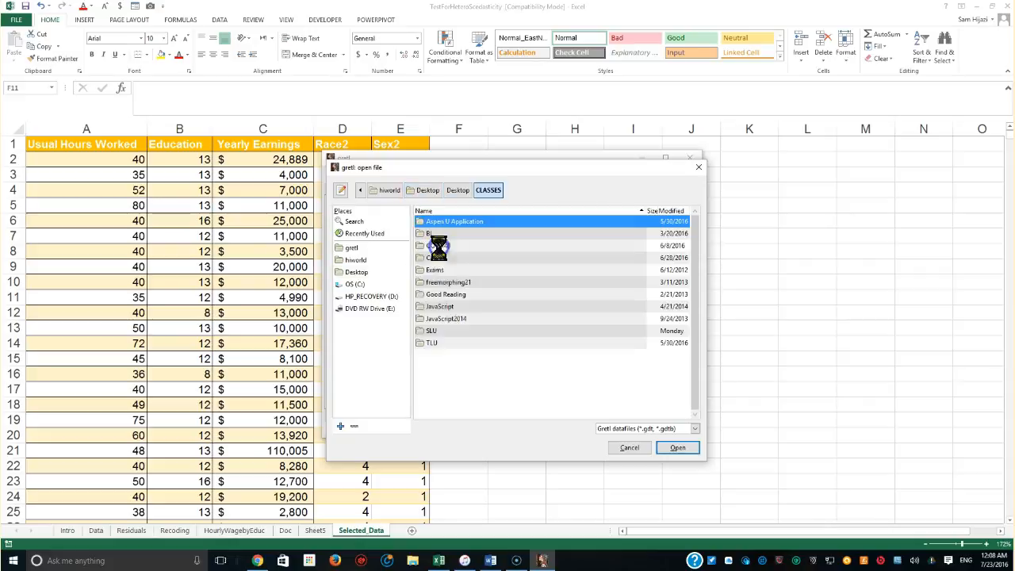
{"action": "double_click", "coordinate": [430, 335]}
{"action": "double_click", "coordinate": [451, 233]}
{"action": "left_click", "coordinate": [438, 248]}
{"action": "double_click", "coordinate": [439, 248]}
{"action": "double_click", "coordinate": [444, 233]}
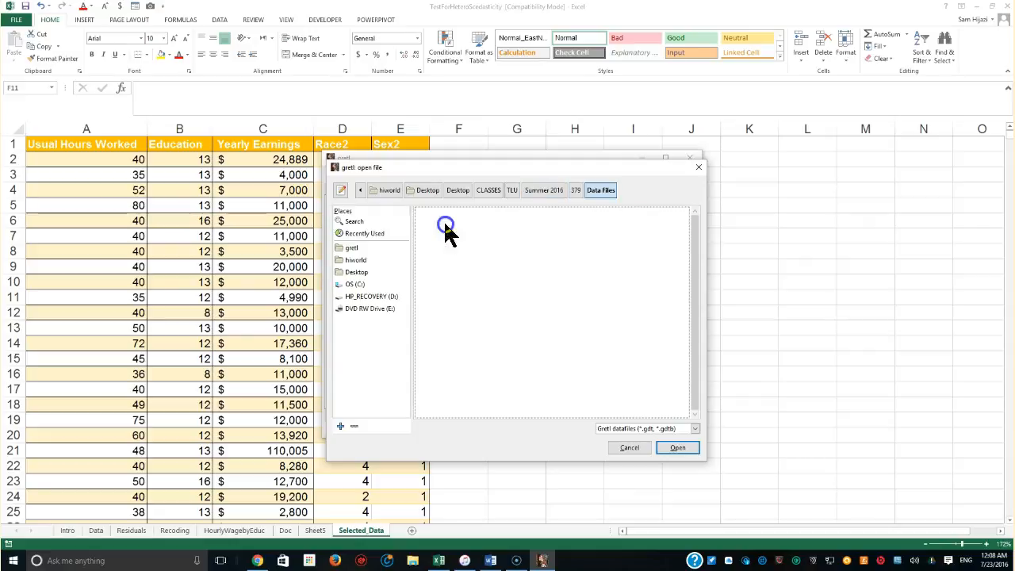
- Show only Excel .xls files and try to open TestForHeteroScedasticity.xls in gretl, dismissing any message
{"action": "left_click", "coordinate": [683, 429]}
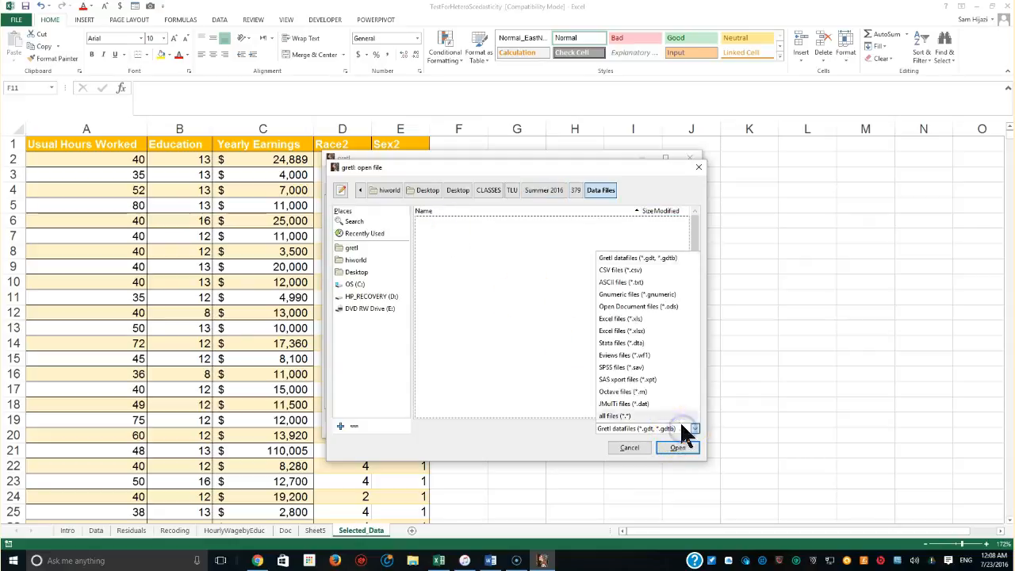
{"action": "left_click", "coordinate": [636, 318]}
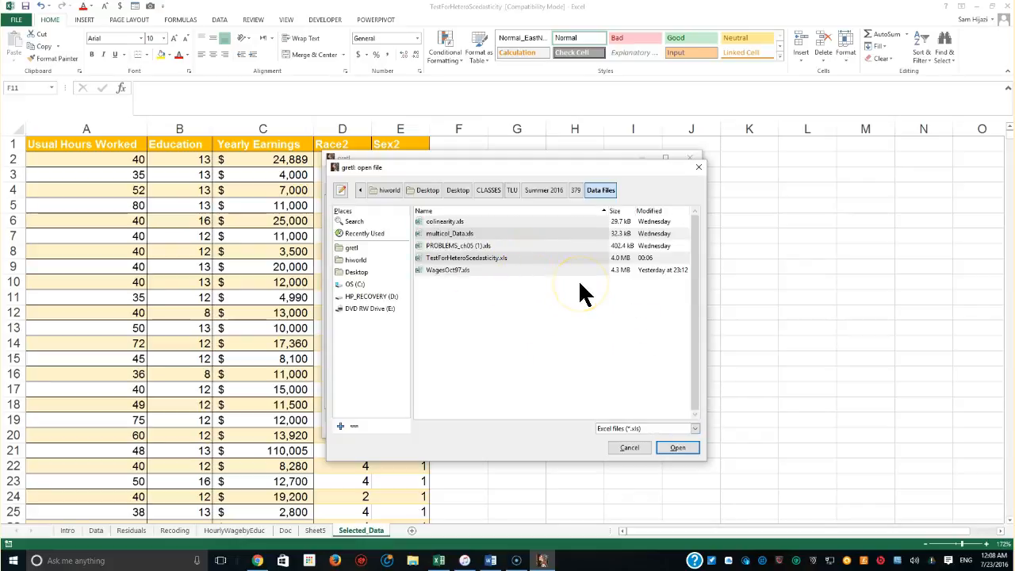
{"action": "double_click", "coordinate": [480, 258]}
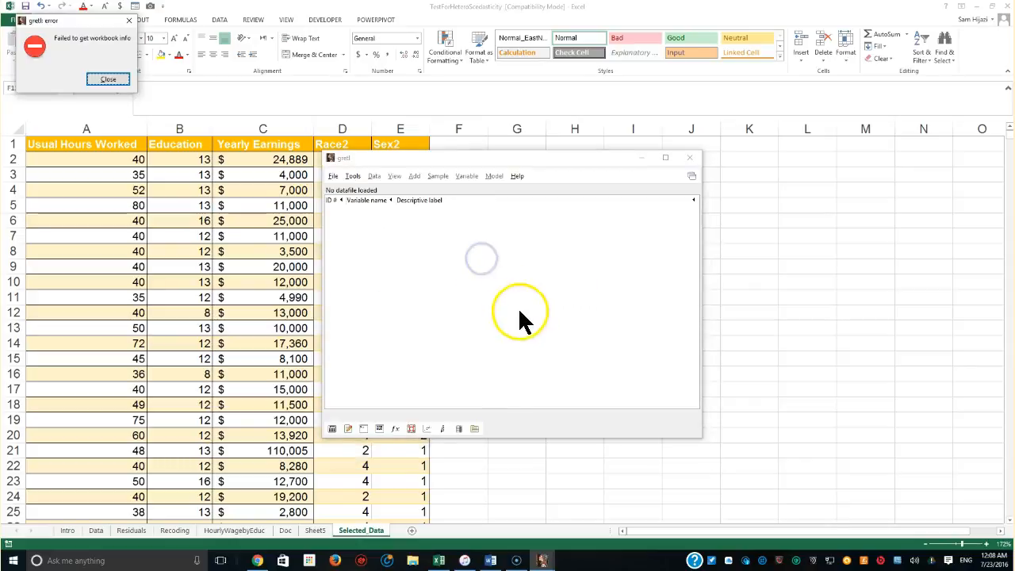
{"action": "left_click", "coordinate": [108, 80]}
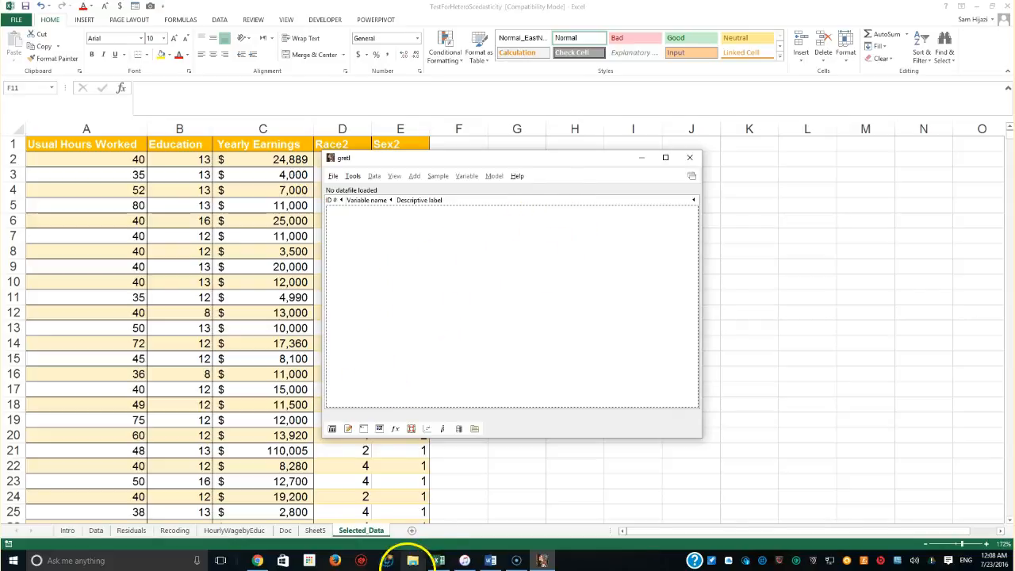
- Switch to Excel and copy the Usual Hours Worked through Sex2 columns, from the header row down to the last record
{"action": "left_click", "coordinate": [439, 560]}
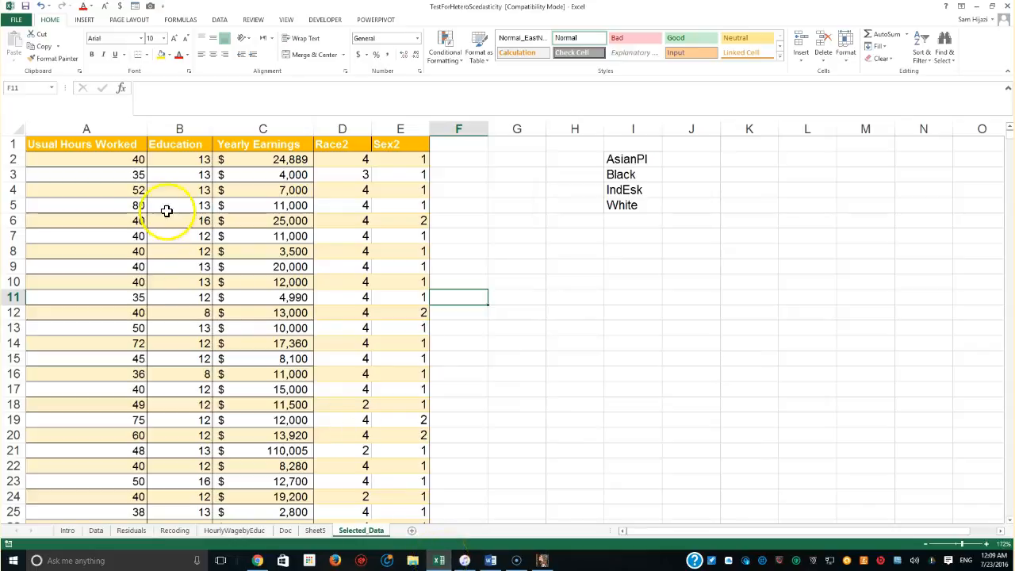
{"action": "left_click_drag", "start_coordinate": [73, 143], "coordinate": [389, 150]}
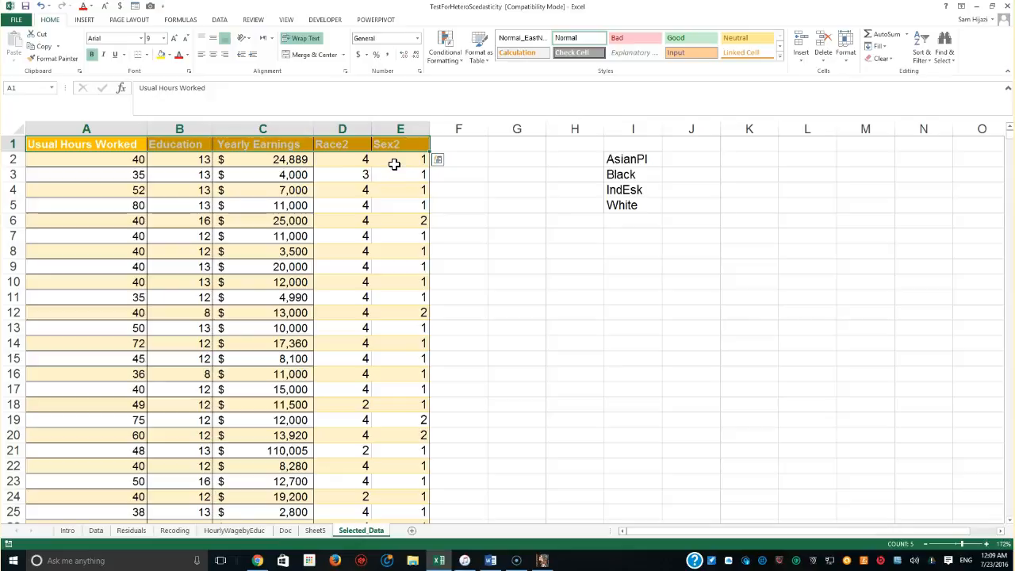
{"action": "key", "text": "ctrl+shift+Down"}
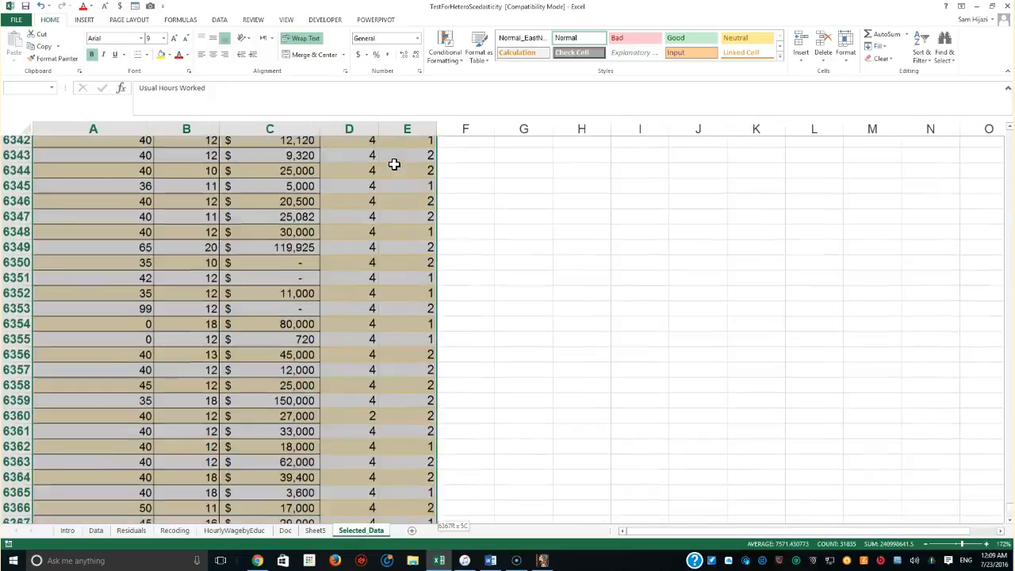
{"action": "left_click", "coordinate": [40, 46]}
- Create a blank workbook, paste the copied data at A1, and autofit the Yearly Earnings column
{"action": "left_click", "coordinate": [16, 19]}
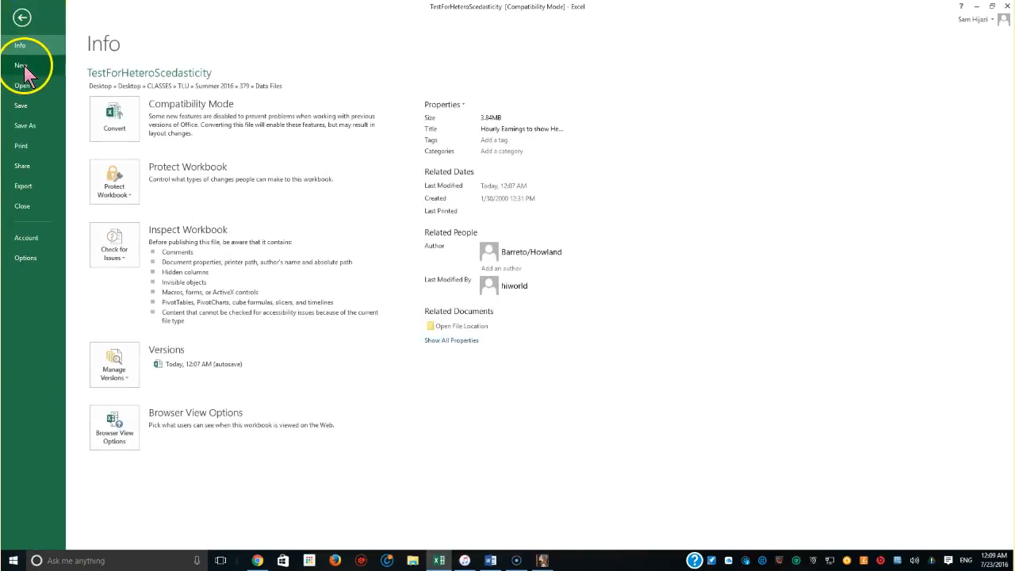
{"action": "left_click", "coordinate": [21, 65]}
{"action": "left_click", "coordinate": [140, 176]}
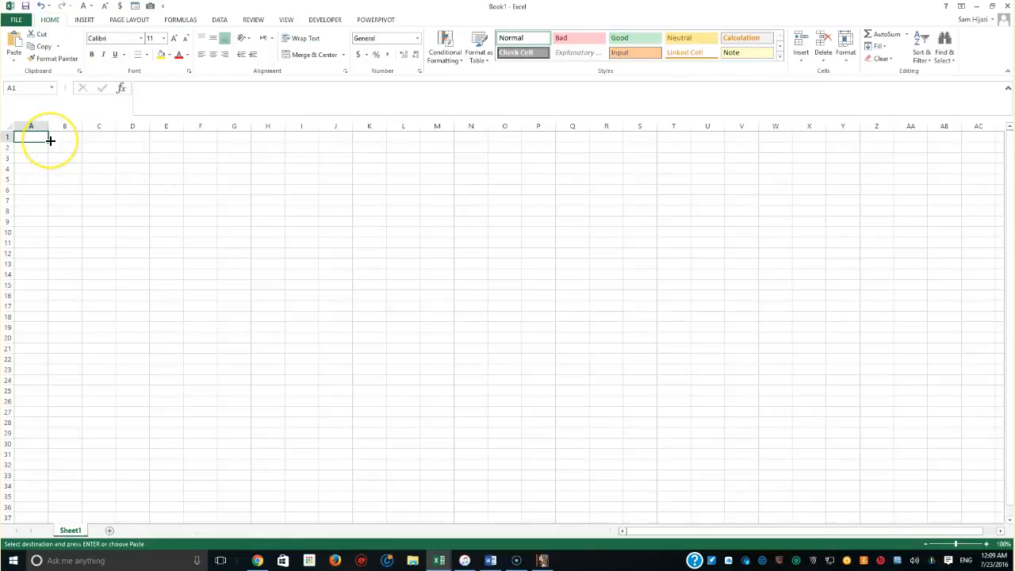
{"action": "key", "text": "ctrl+v"}
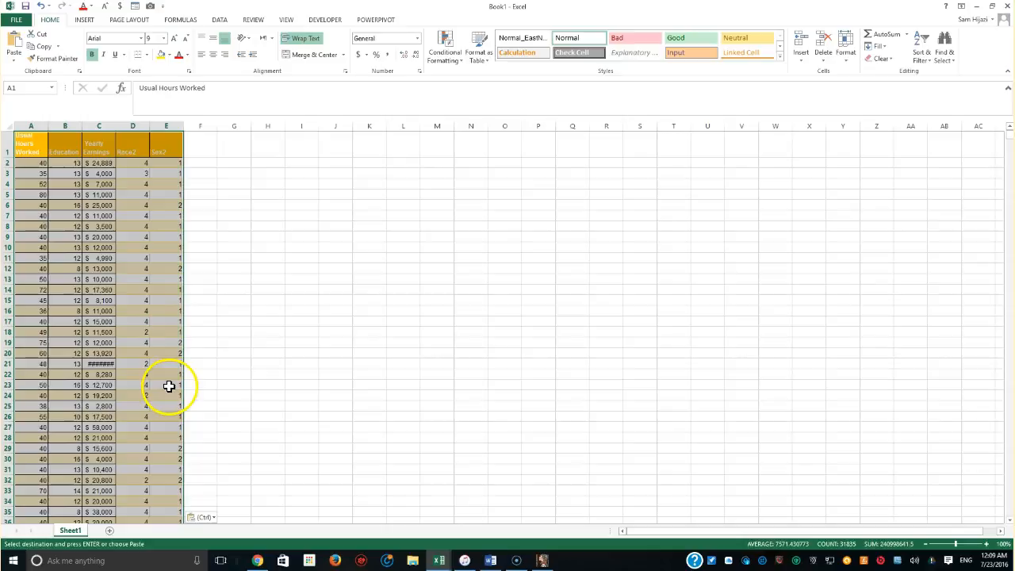
{"action": "double_click", "coordinate": [116, 126]}
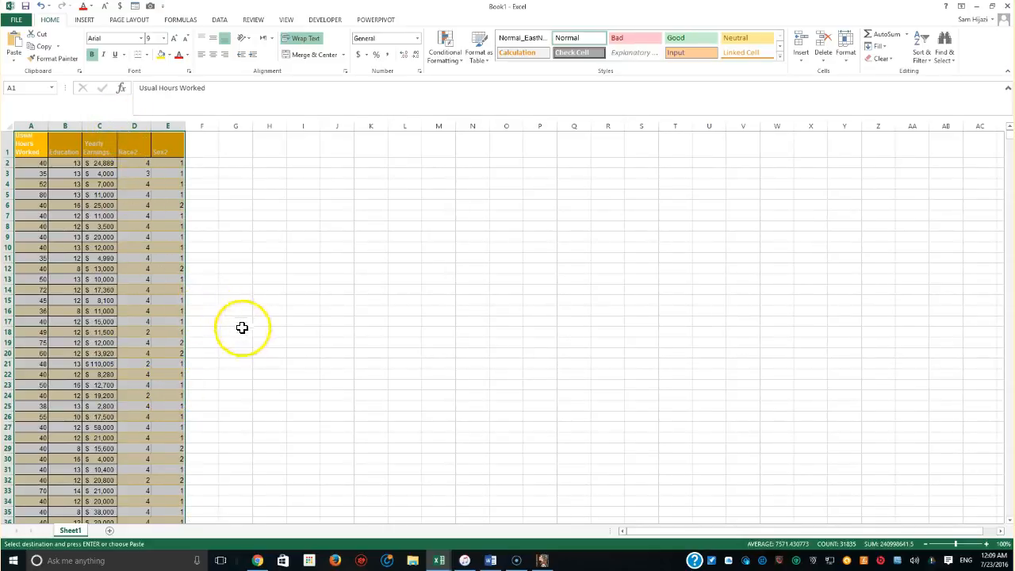
- Start saving the new workbook on the computer and browse to the Data Files folder under CLASSES > TLU > Summer 2016 > 379
{"action": "left_click", "coordinate": [17, 20]}
{"action": "left_click", "coordinate": [24, 125]}
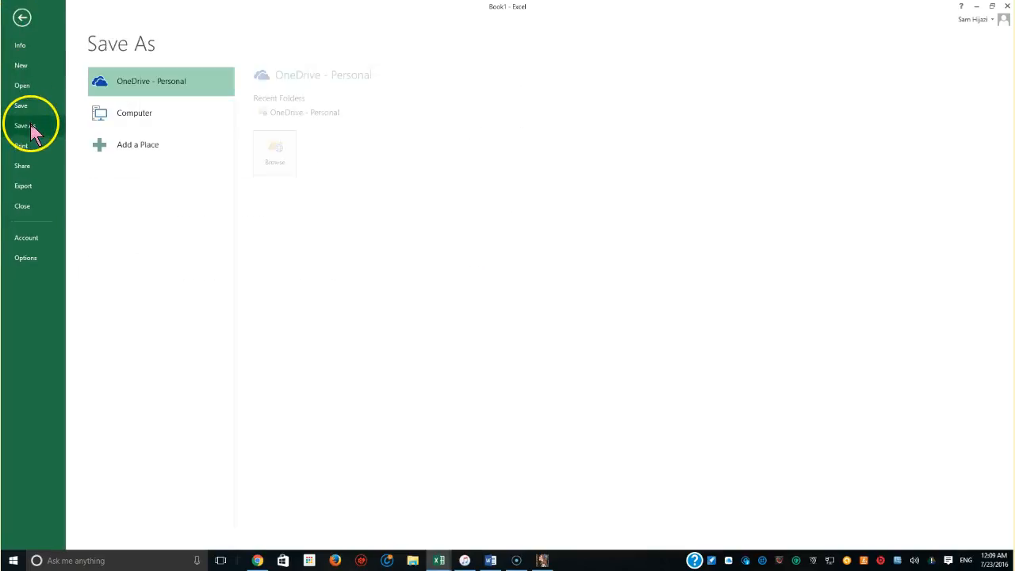
{"action": "left_click", "coordinate": [134, 118]}
{"action": "left_click", "coordinate": [134, 117]}
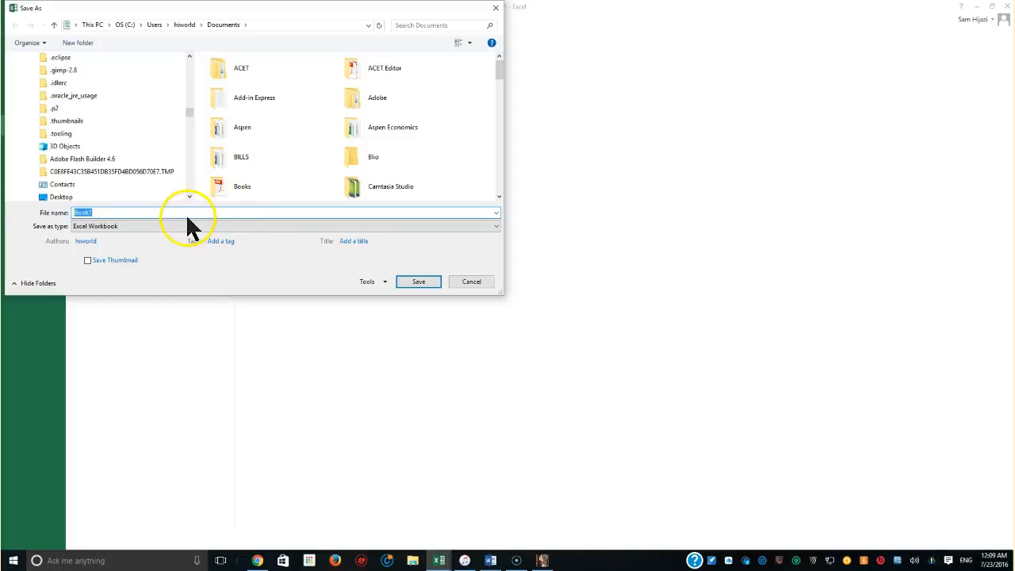
{"action": "left_click_drag", "start_coordinate": [189, 112], "coordinate": [188, 67]}
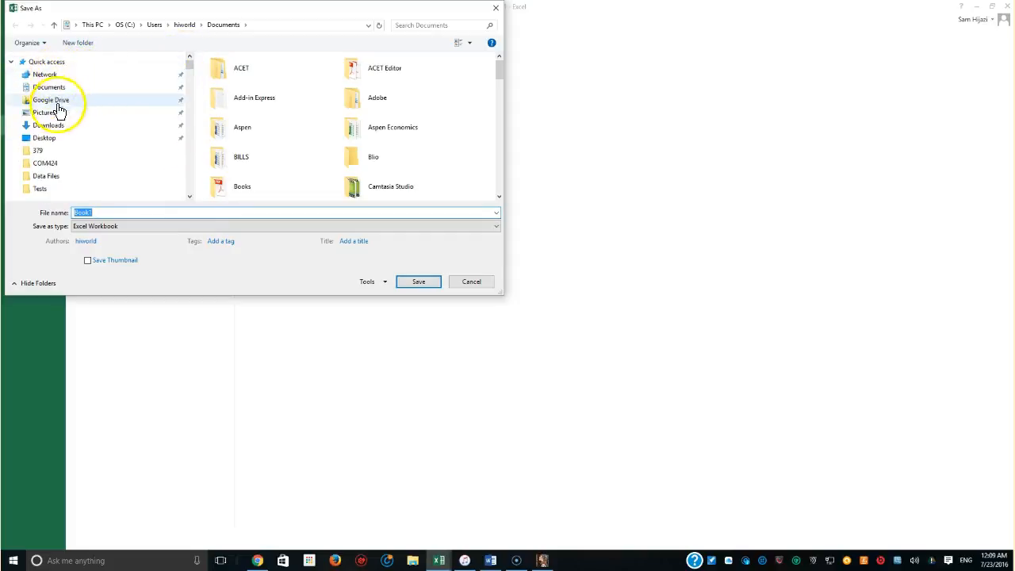
{"action": "left_click", "coordinate": [50, 138]}
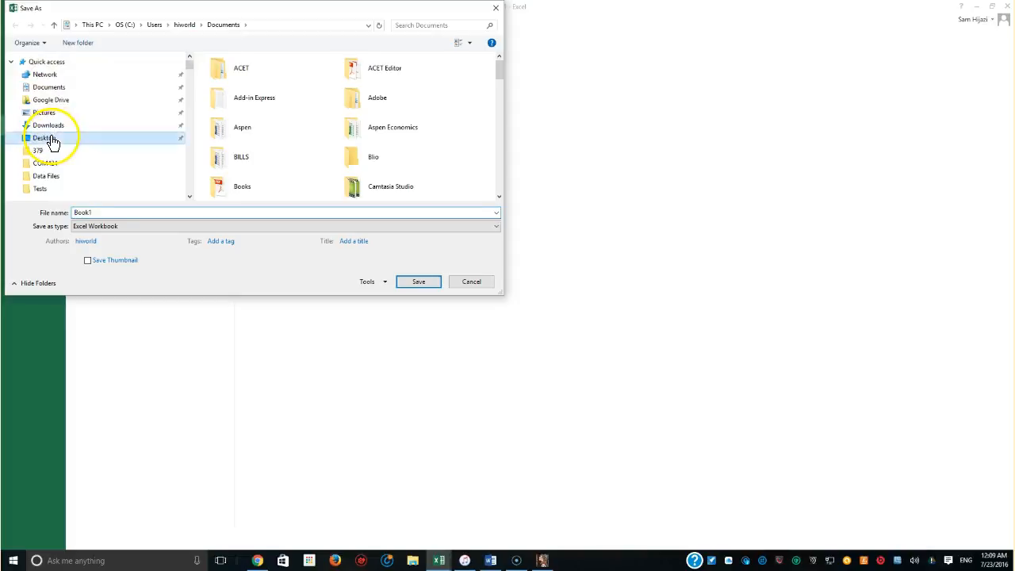
{"action": "double_click", "coordinate": [227, 93]}
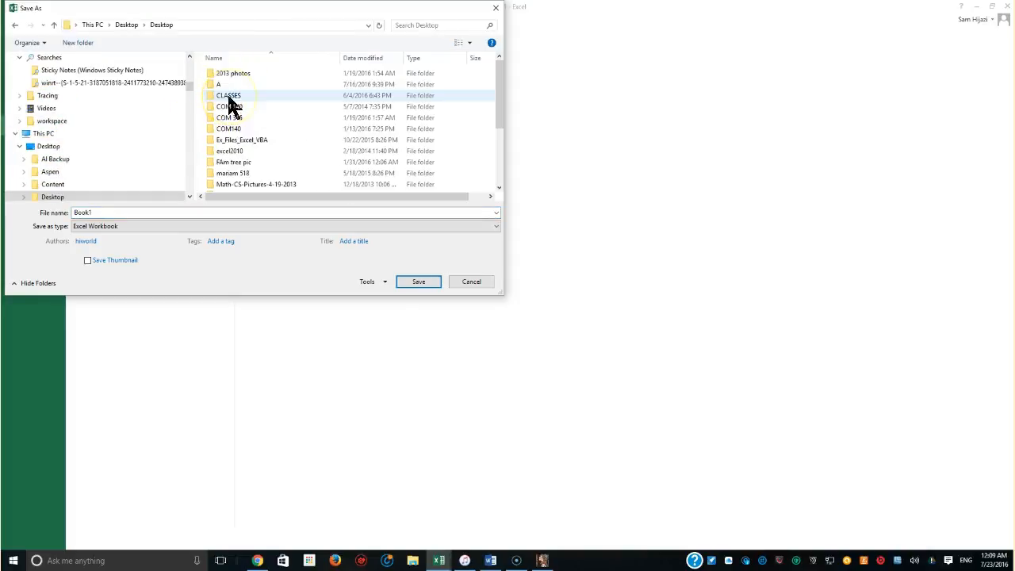
{"action": "double_click", "coordinate": [227, 96]}
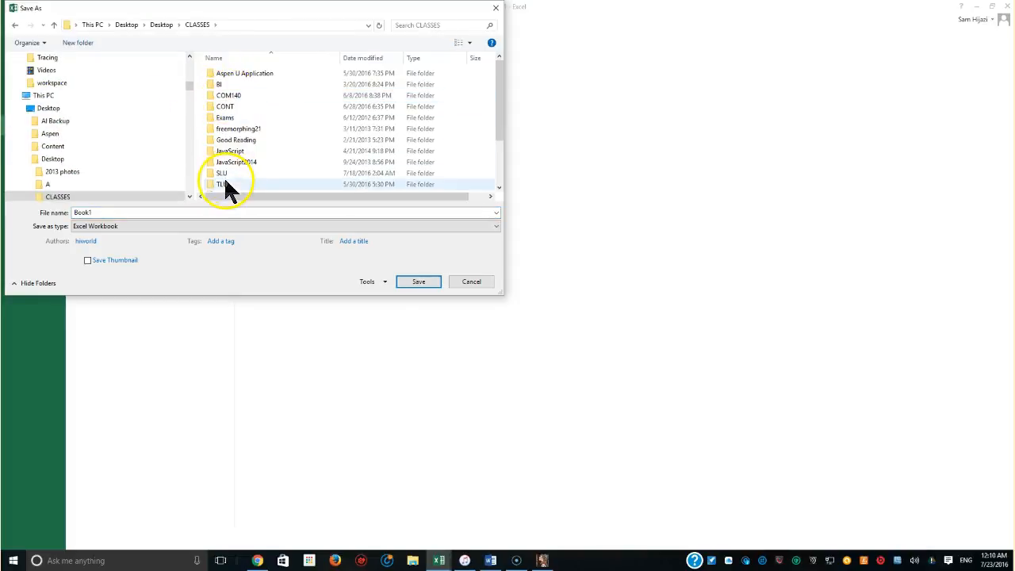
{"action": "double_click", "coordinate": [227, 184]}
{"action": "double_click", "coordinate": [230, 83]}
{"action": "left_click", "coordinate": [222, 96]}
{"action": "double_click", "coordinate": [223, 96]}
{"action": "left_click", "coordinate": [235, 75]}
{"action": "double_click", "coordinate": [236, 78]}
- Name the new workbook Test_For_Heterscedascity and save it as an Excel Workbook
{"action": "left_click", "coordinate": [110, 214]}
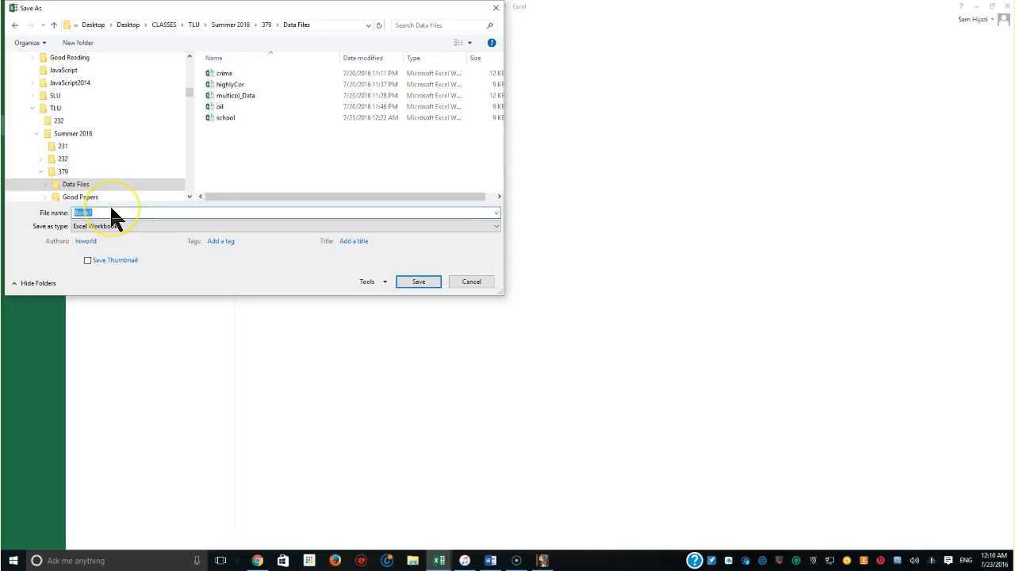
{"action": "type", "text": "Test"}
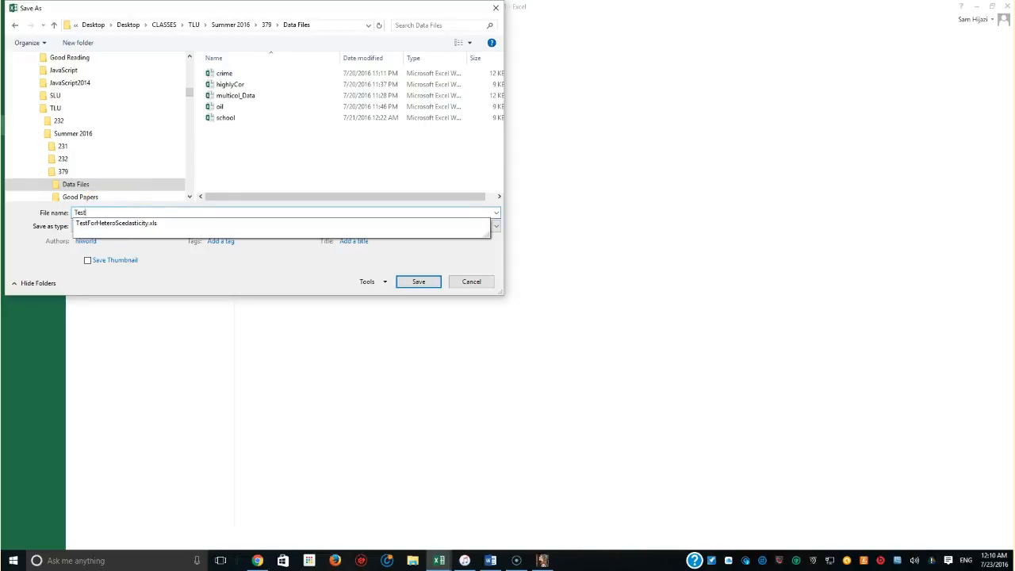
{"action": "type", "text": "_Fo"}
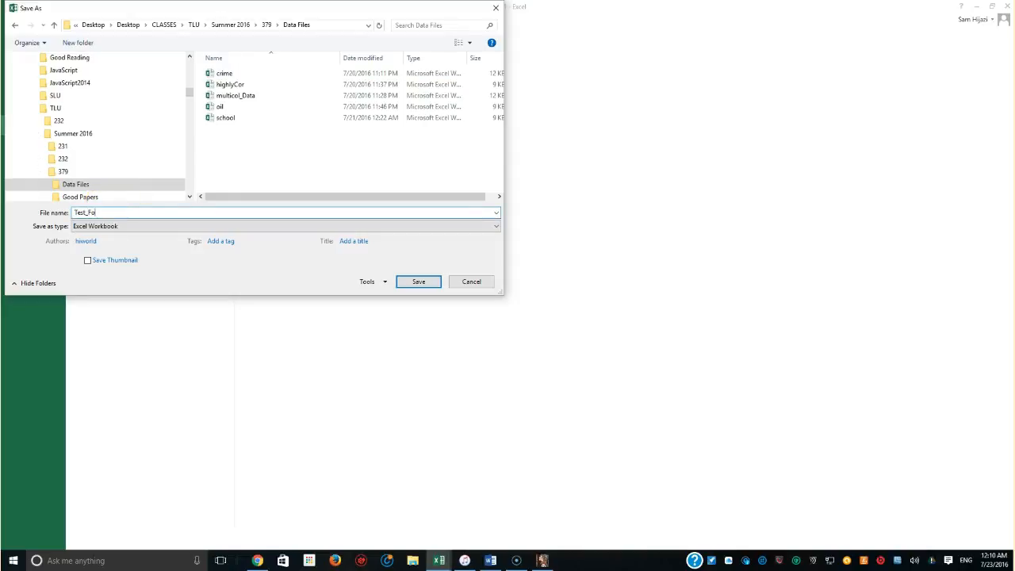
{"action": "type", "text": "r_Heterscedascity"}
{"action": "key", "text": "Return"}
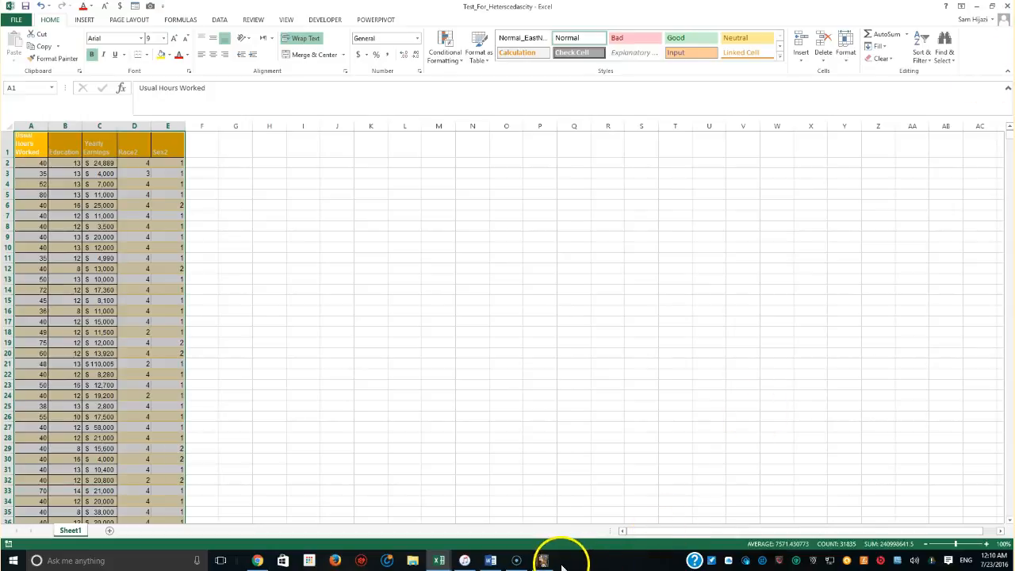
- Switch to gretl, start opening a data file, and browse to Desktop > Desktop > CLASSES > TLU > Summer 2016 > 379 > Data Files
{"action": "mouse_move", "coordinate": [546, 563]}
{"action": "left_click", "coordinate": [544, 561]}
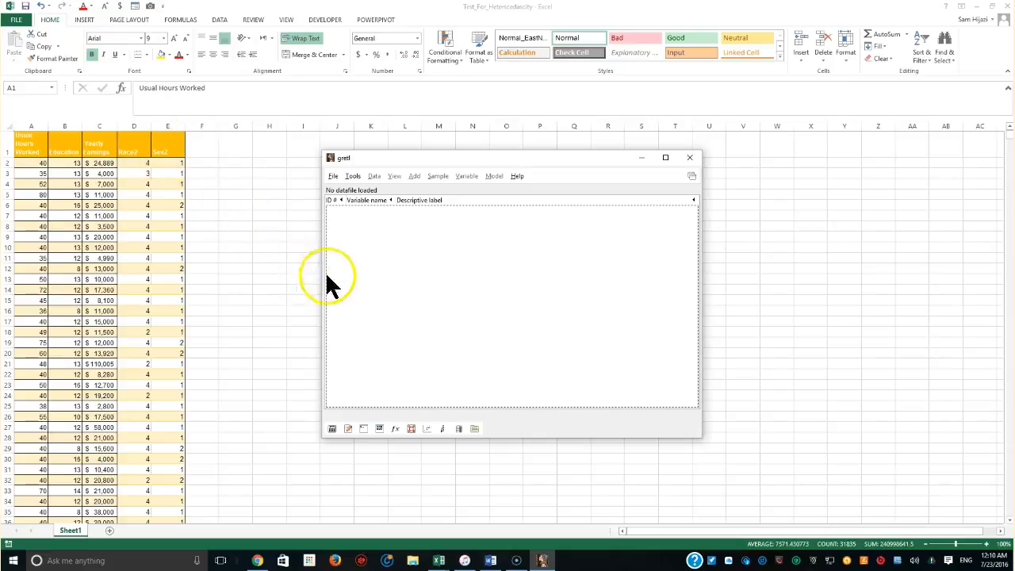
{"action": "left_click", "coordinate": [334, 177]}
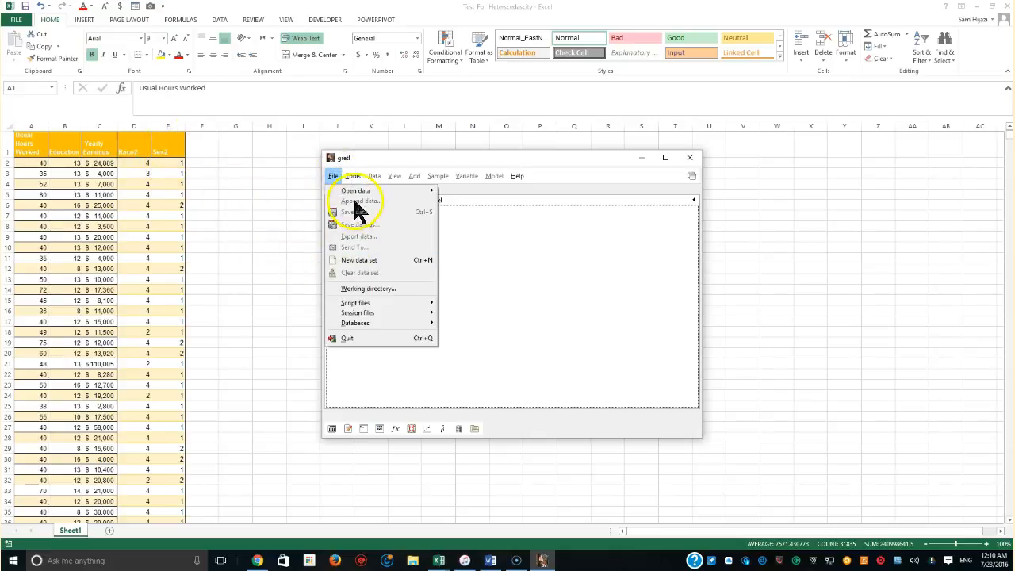
{"action": "mouse_move", "coordinate": [356, 194]}
{"action": "left_click", "coordinate": [469, 196]}
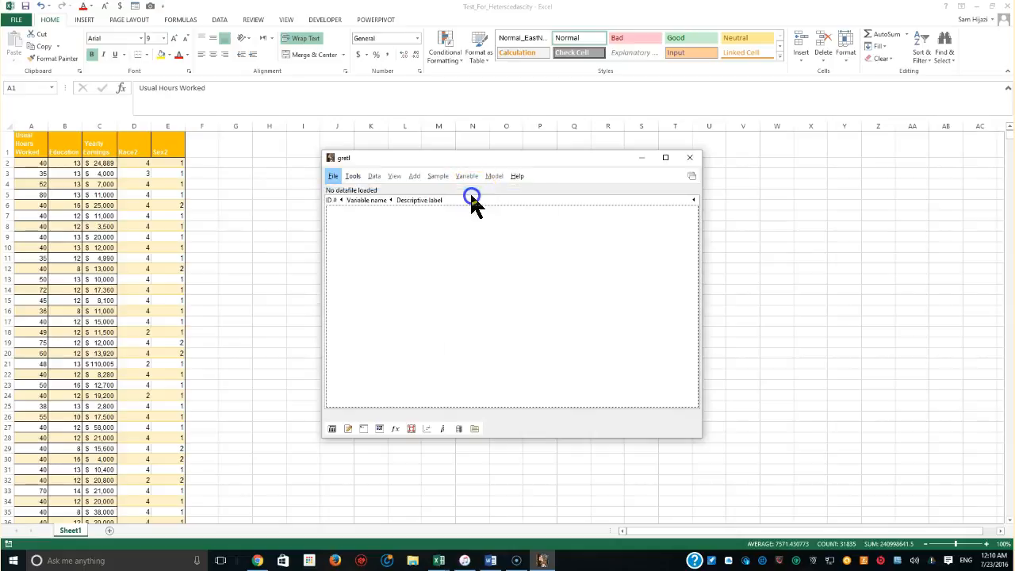
{"action": "left_click", "coordinate": [355, 274]}
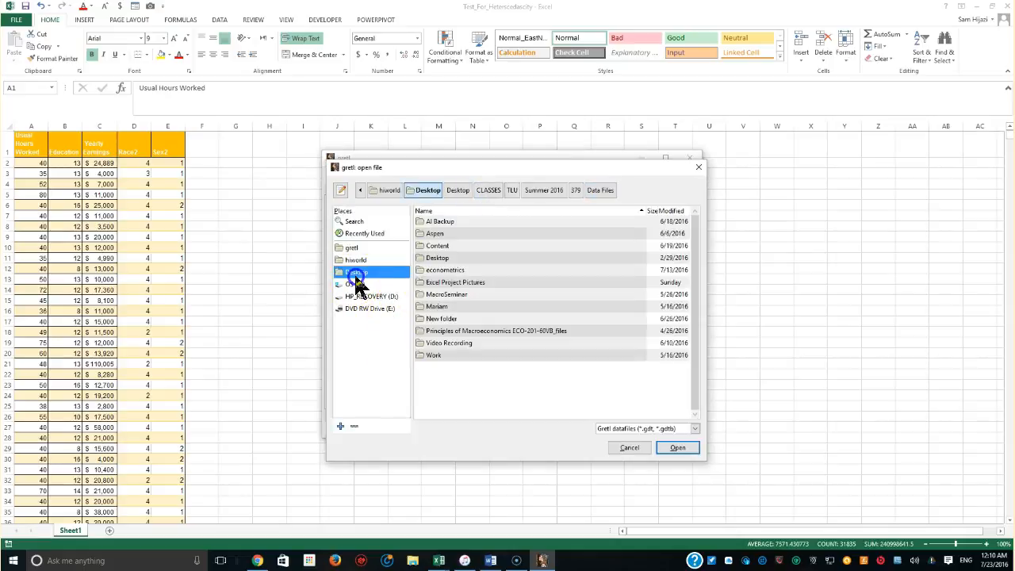
{"action": "double_click", "coordinate": [438, 259]}
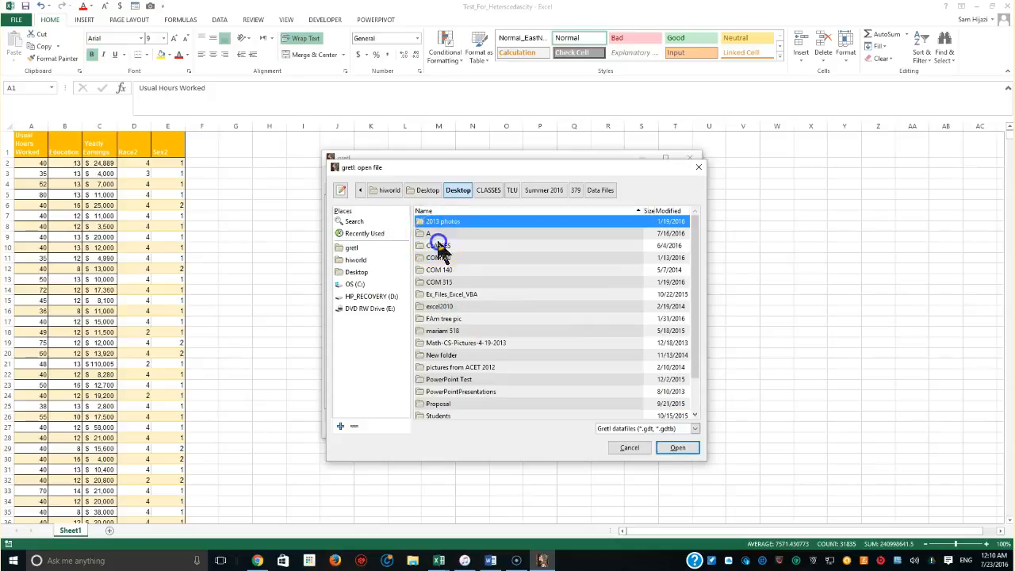
{"action": "double_click", "coordinate": [438, 245]}
{"action": "double_click", "coordinate": [439, 341]}
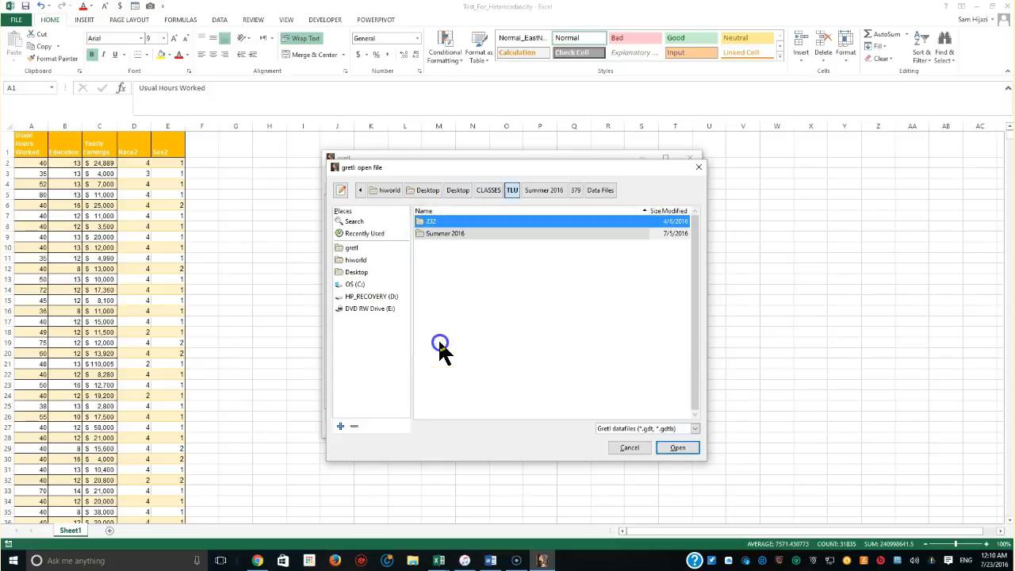
{"action": "double_click", "coordinate": [437, 234]}
{"action": "double_click", "coordinate": [437, 248]}
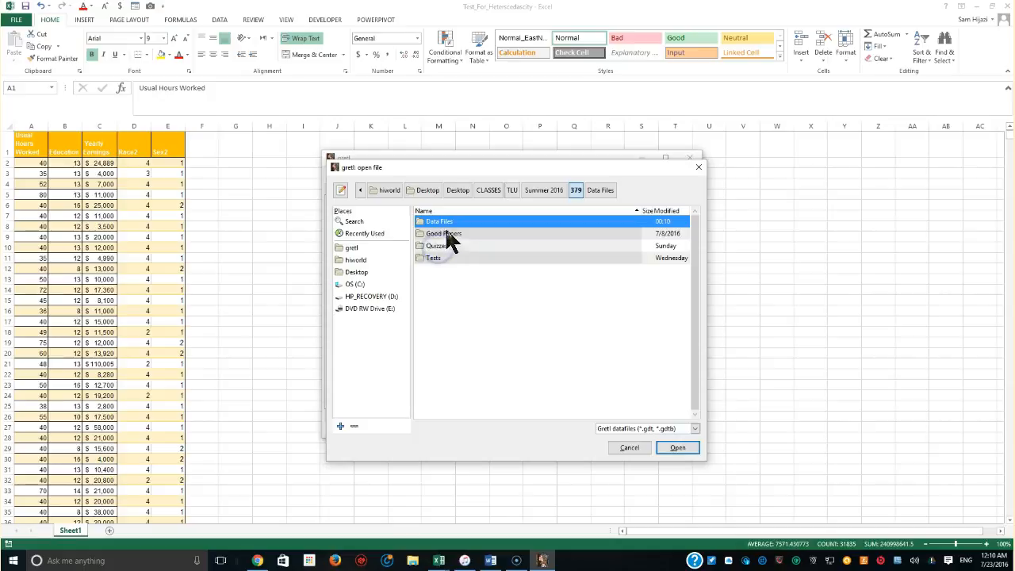
{"action": "double_click", "coordinate": [449, 232]}
- Filter the file list to Excel files (*.xlsx) and import Test_For_Heterscedascity.xlsx starting at column 1, row 1
{"action": "left_click", "coordinate": [666, 428]}
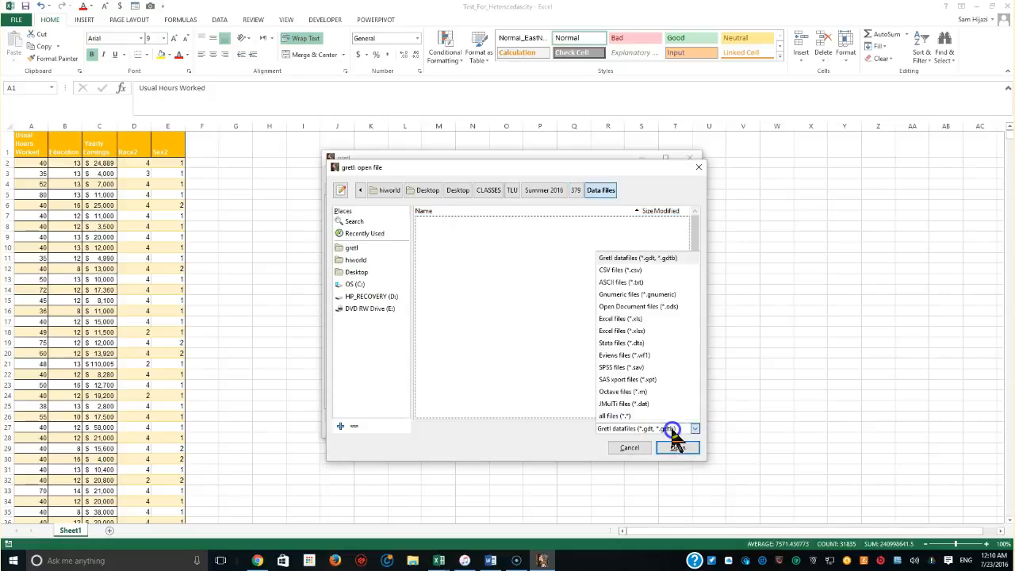
{"action": "left_click", "coordinate": [643, 330]}
{"action": "left_click", "coordinate": [472, 282]}
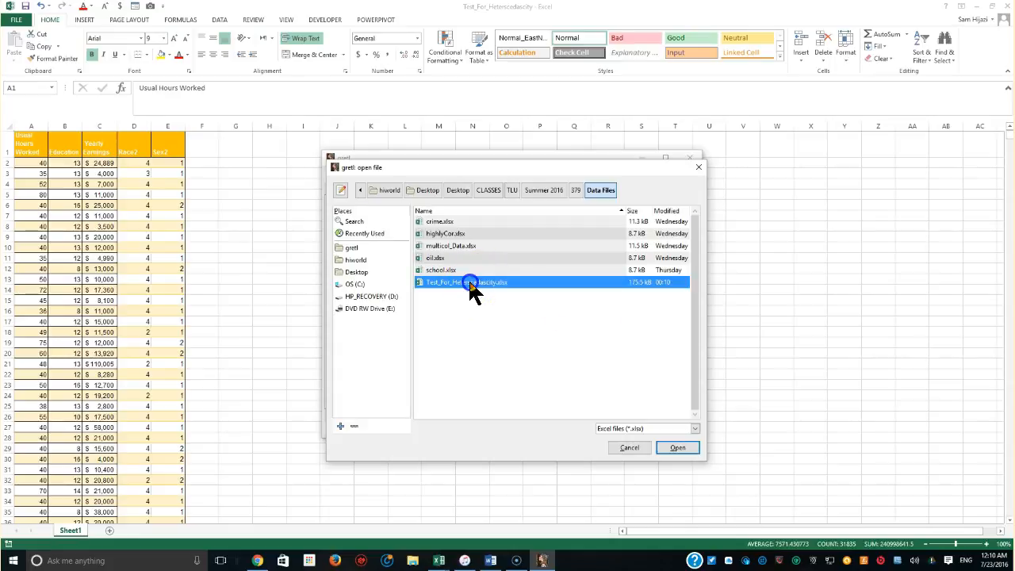
{"action": "double_click", "coordinate": [471, 284]}
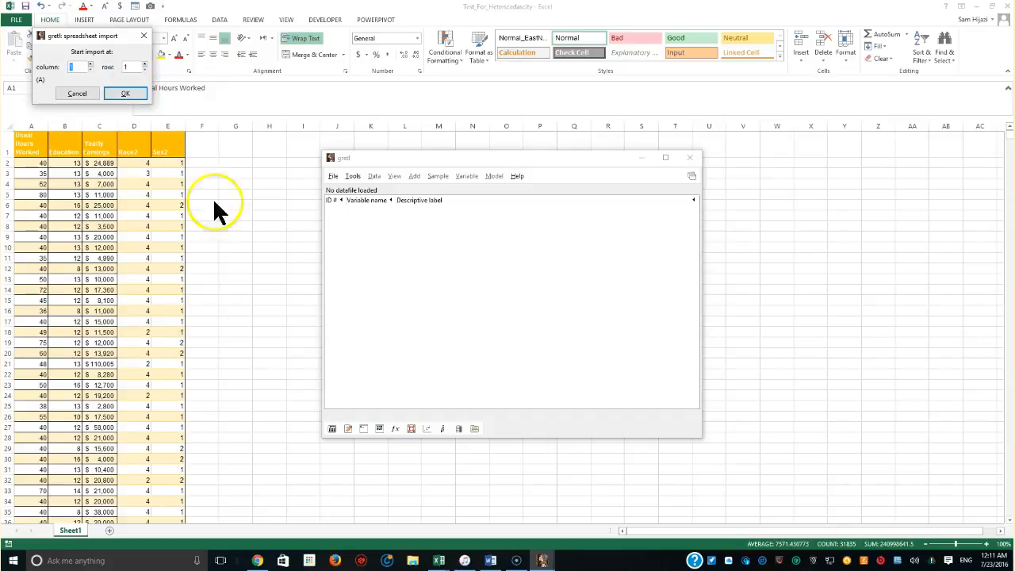
{"action": "left_click", "coordinate": [136, 93]}
{"action": "left_click", "coordinate": [168, 113]}
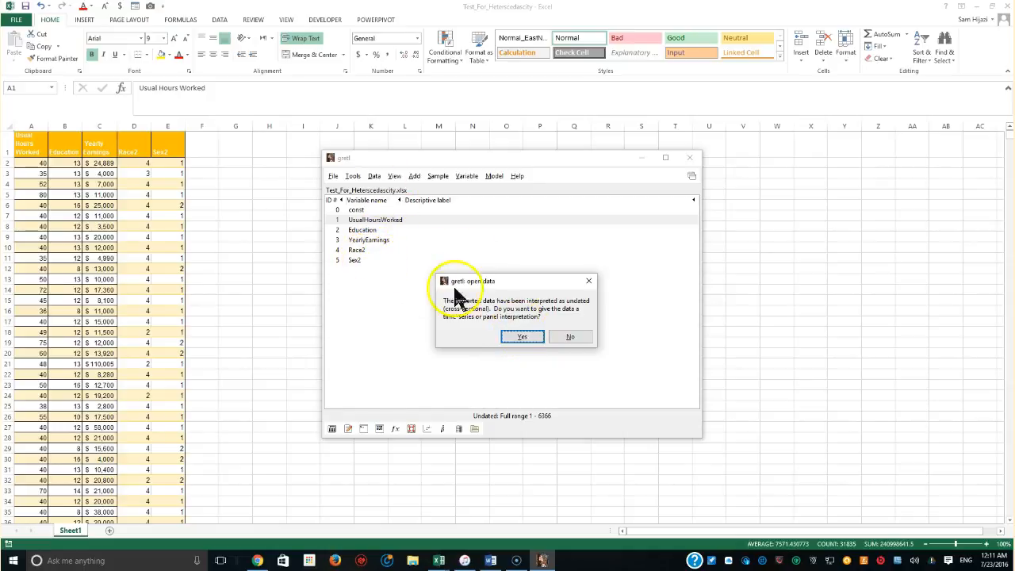
- Accept the offer to define the data structure and apply Cross-sectional as the dataset structure
{"action": "left_click", "coordinate": [527, 339]}
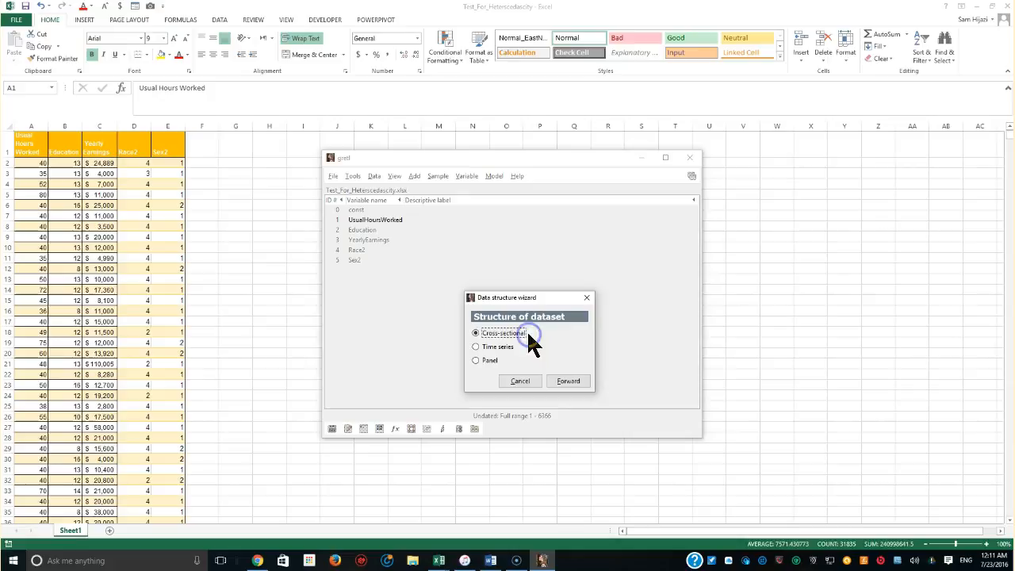
{"action": "left_click", "coordinate": [572, 382]}
{"action": "left_click", "coordinate": [583, 384]}
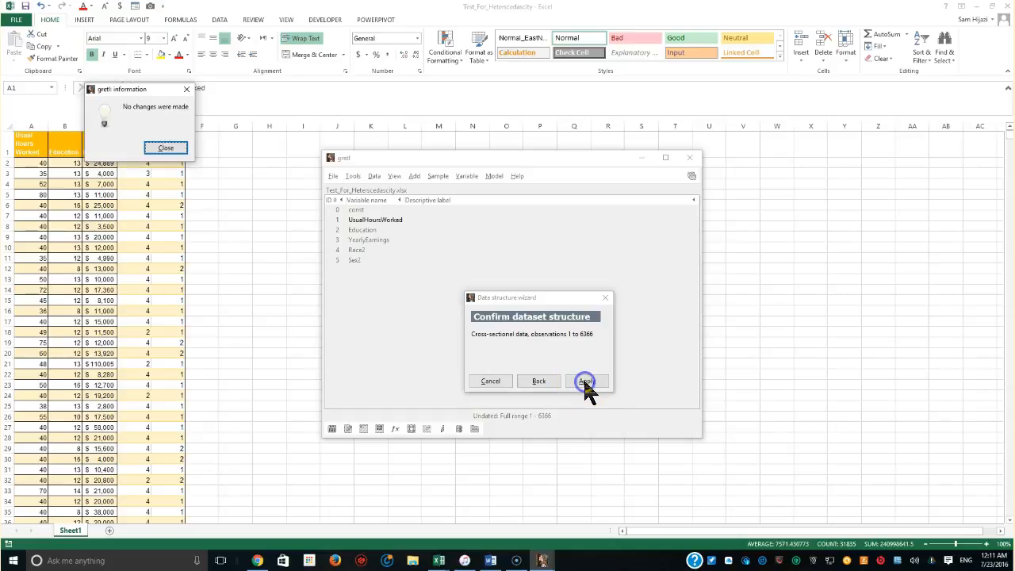
{"action": "left_click", "coordinate": [176, 148]}
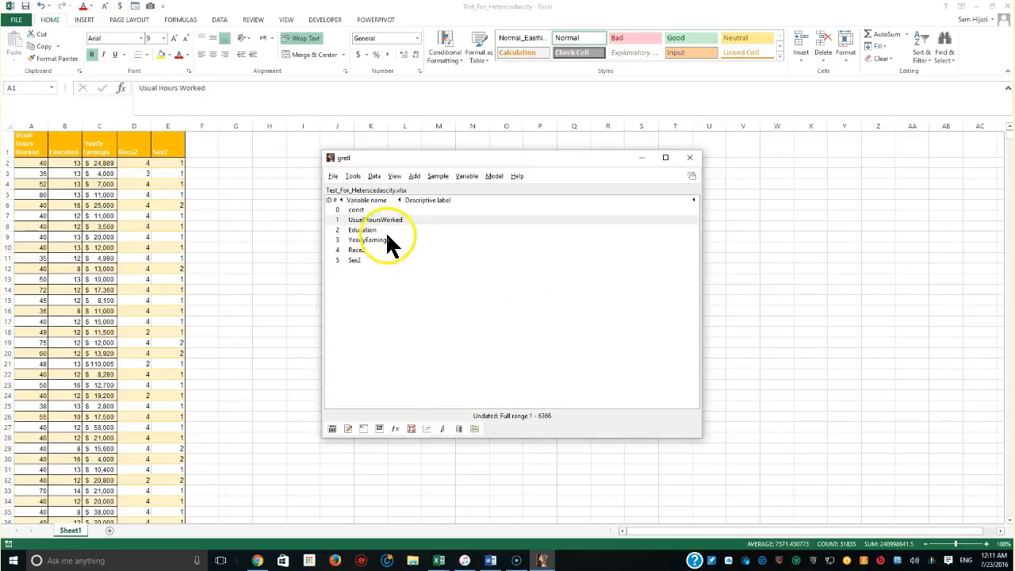
- Inspect the imported values of the UsualHoursWorked, Education and YearlyEarnings variables, closing each listing
{"action": "double_click", "coordinate": [385, 222]}
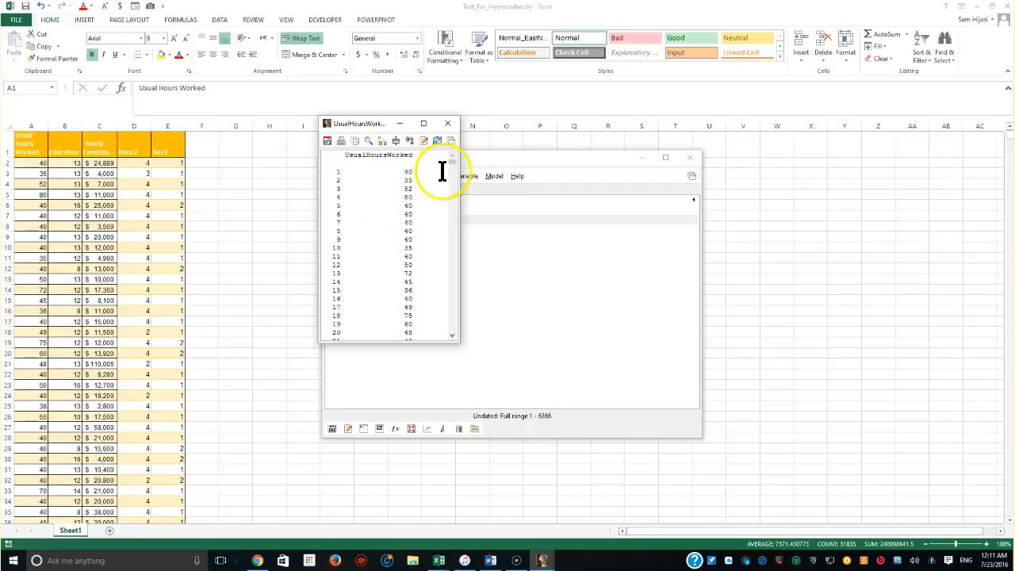
{"action": "mouse_move", "coordinate": [453, 162]}
{"action": "left_mouse_down"}
{"action": "mouse_move", "coordinate": [452, 347]}
{"action": "mouse_move", "coordinate": [441, 158]}
{"action": "left_mouse_up"}
{"action": "left_click", "coordinate": [448, 123]}
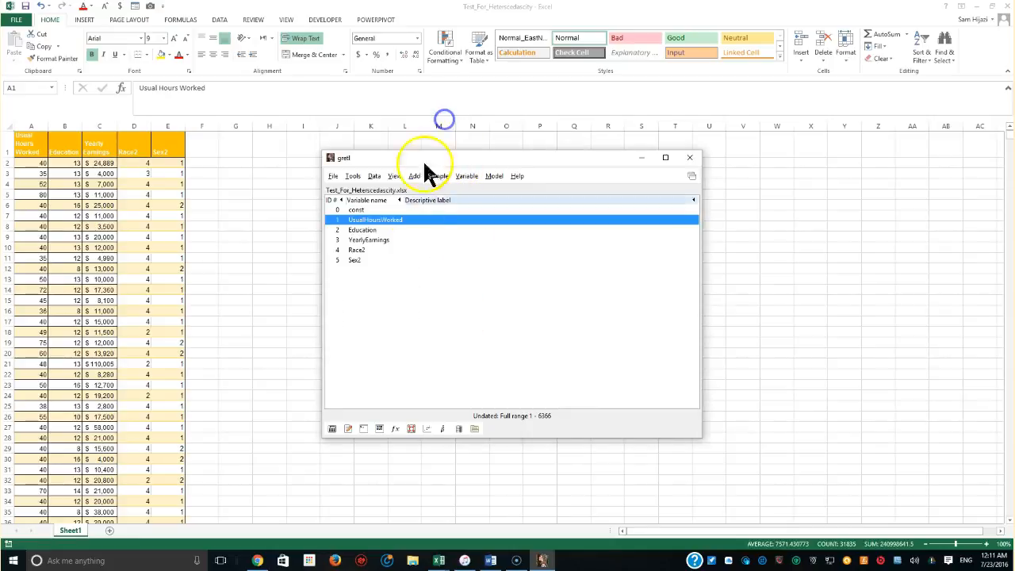
{"action": "left_click", "coordinate": [374, 230]}
{"action": "double_click", "coordinate": [372, 230]}
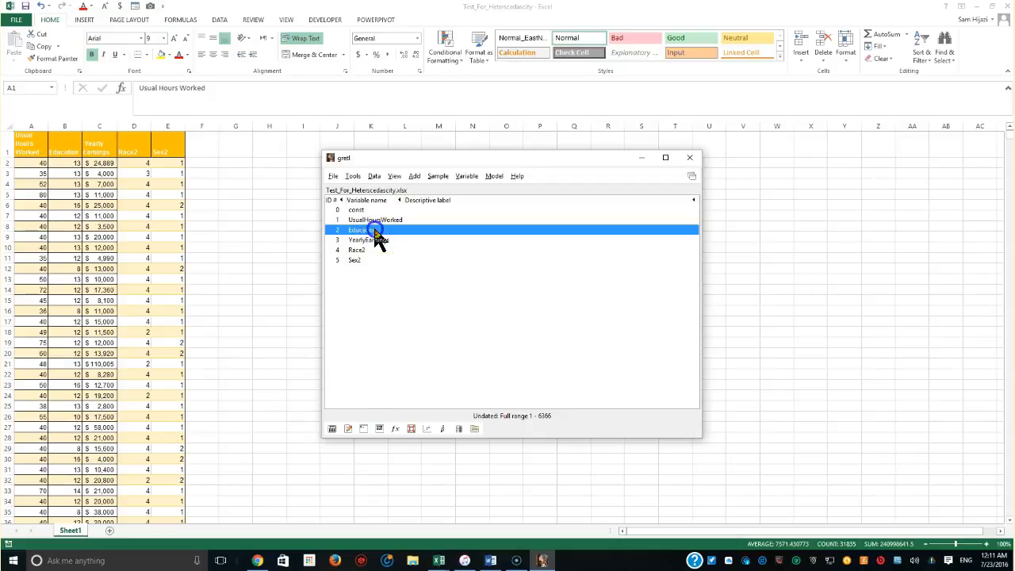
{"action": "left_click", "coordinate": [441, 132]}
{"action": "double_click", "coordinate": [383, 238]}
{"action": "left_click", "coordinate": [438, 143]}
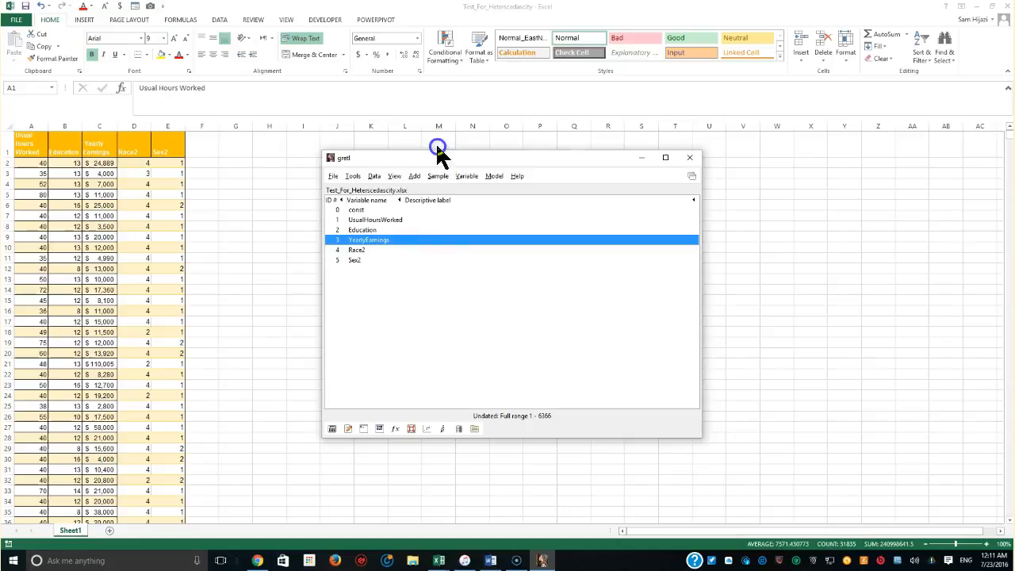
{"action": "left_click", "coordinate": [360, 249]}
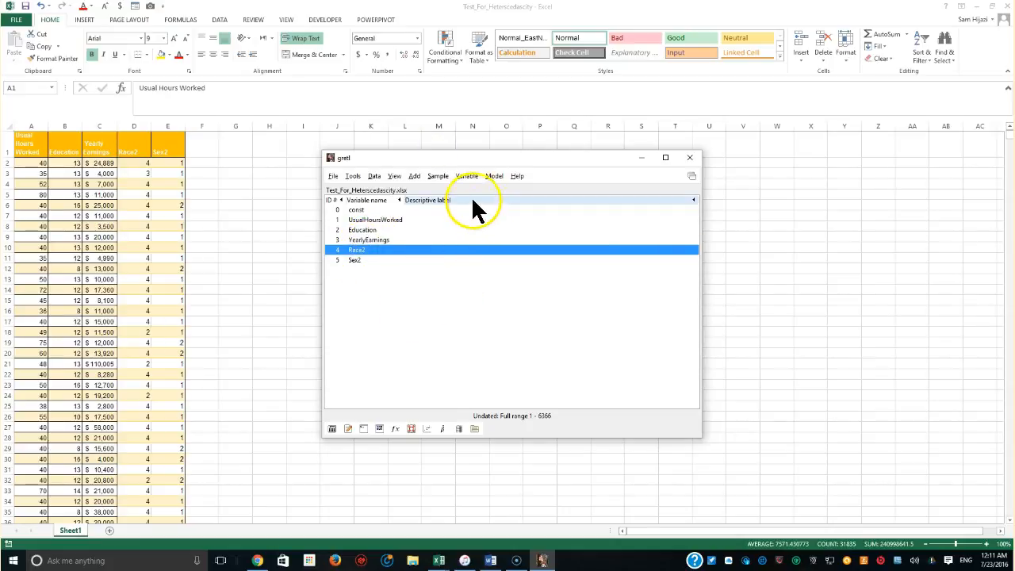
- Start an Ordinary Least Squares model with YearlyEarnings as the dependent variable
{"action": "left_click", "coordinate": [494, 176]}
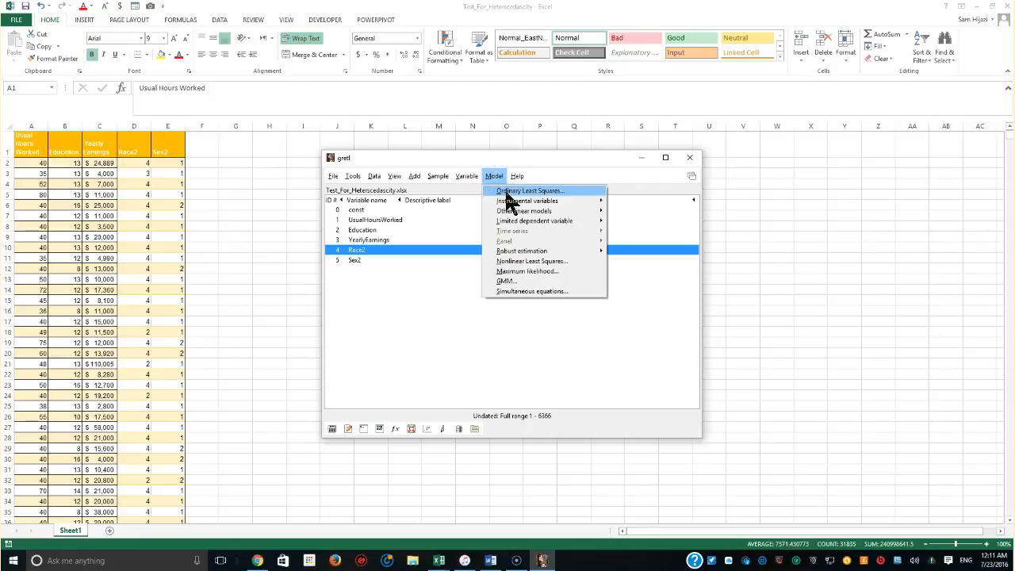
{"action": "left_click", "coordinate": [507, 193]}
{"action": "left_click", "coordinate": [47, 87]}
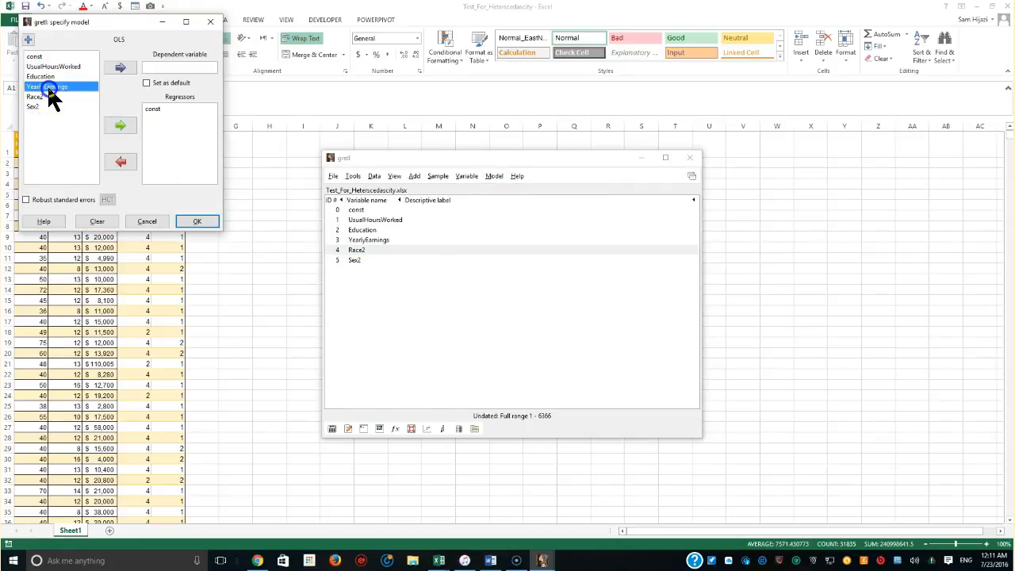
{"action": "left_click", "coordinate": [120, 68]}
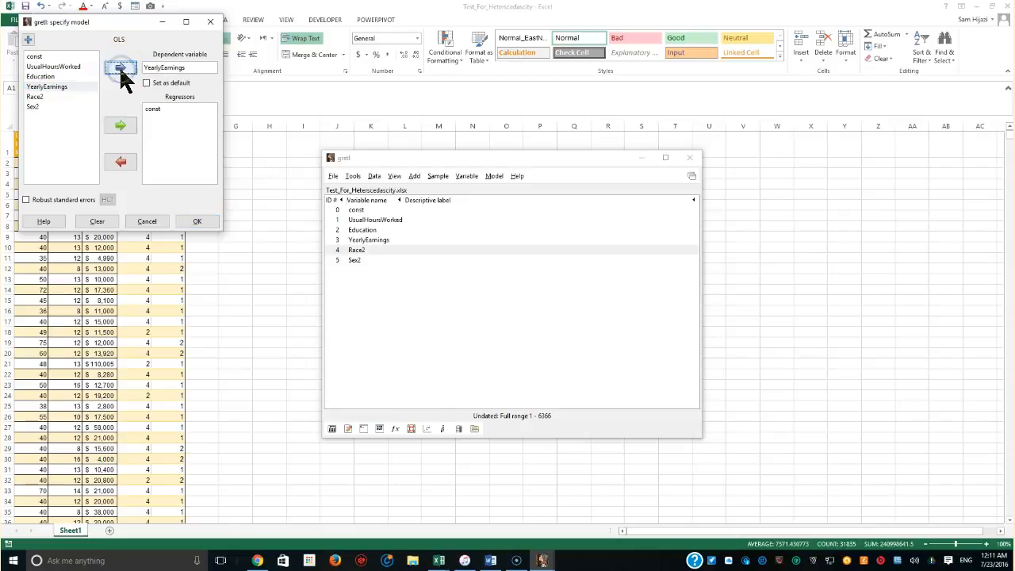
- Add UsualHoursWorked, Education, Race2 and Sex2 to the model as regressors alongside the constant
{"action": "left_click", "coordinate": [36, 57]}
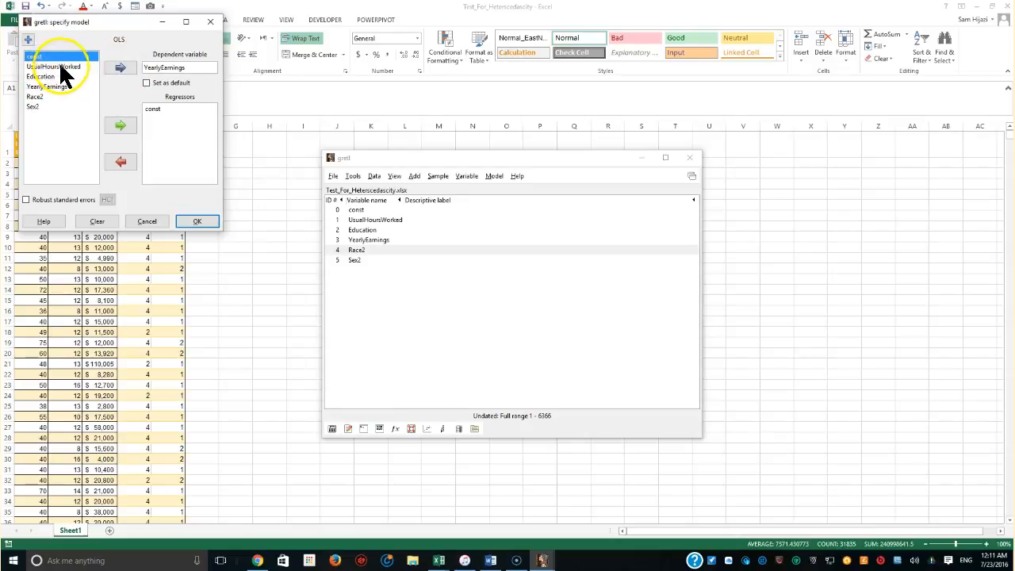
{"action": "left_click", "coordinate": [61, 67]}
{"action": "left_click", "coordinate": [122, 125]}
{"action": "left_click", "coordinate": [42, 76]}
{"action": "left_click", "coordinate": [122, 125]}
{"action": "left_click", "coordinate": [35, 96]}
{"action": "left_click", "coordinate": [112, 120]}
{"action": "left_click", "coordinate": [38, 107]}
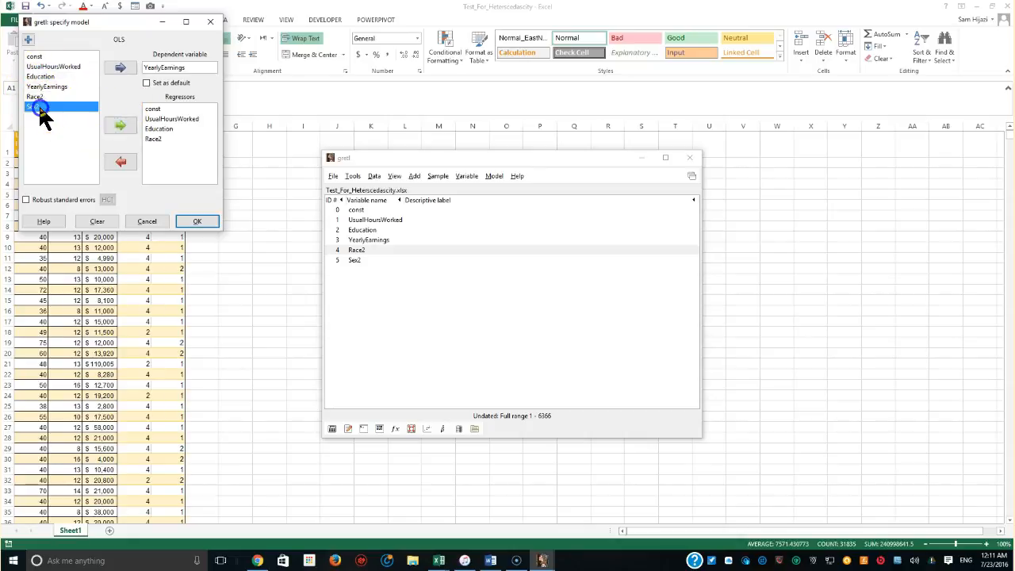
{"action": "left_click", "coordinate": [121, 125]}
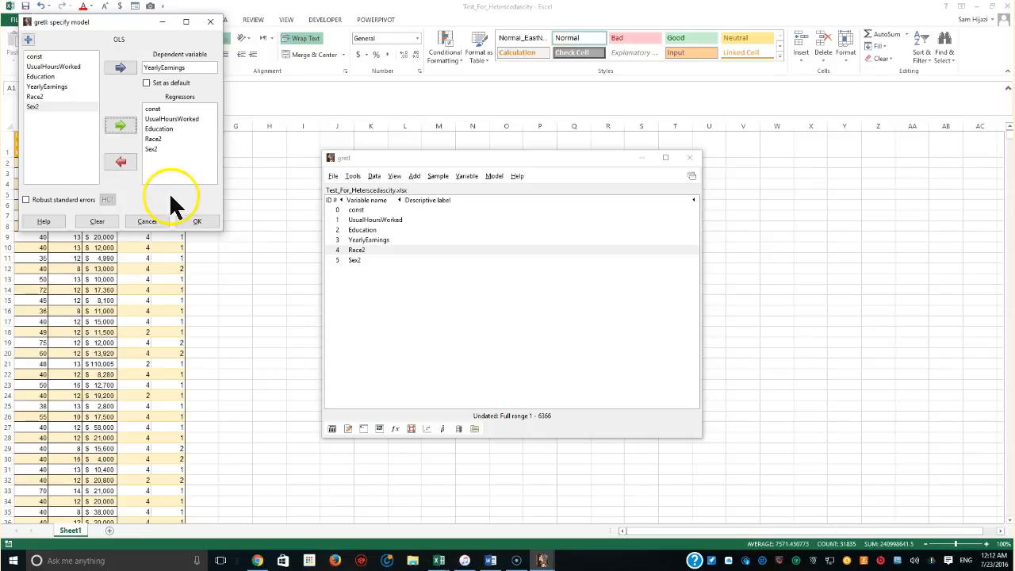
- Estimate the OLS model and examine the p-values of its coefficients
{"action": "left_click", "coordinate": [197, 223]}
{"action": "left_click", "coordinate": [199, 223]}
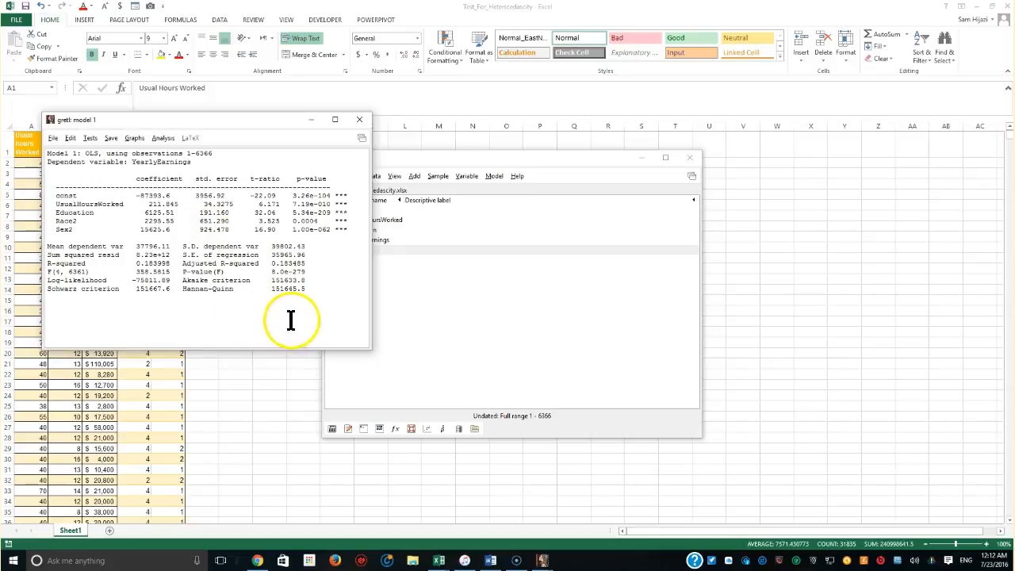
{"action": "left_click_drag", "start_coordinate": [294, 195], "coordinate": [342, 232]}
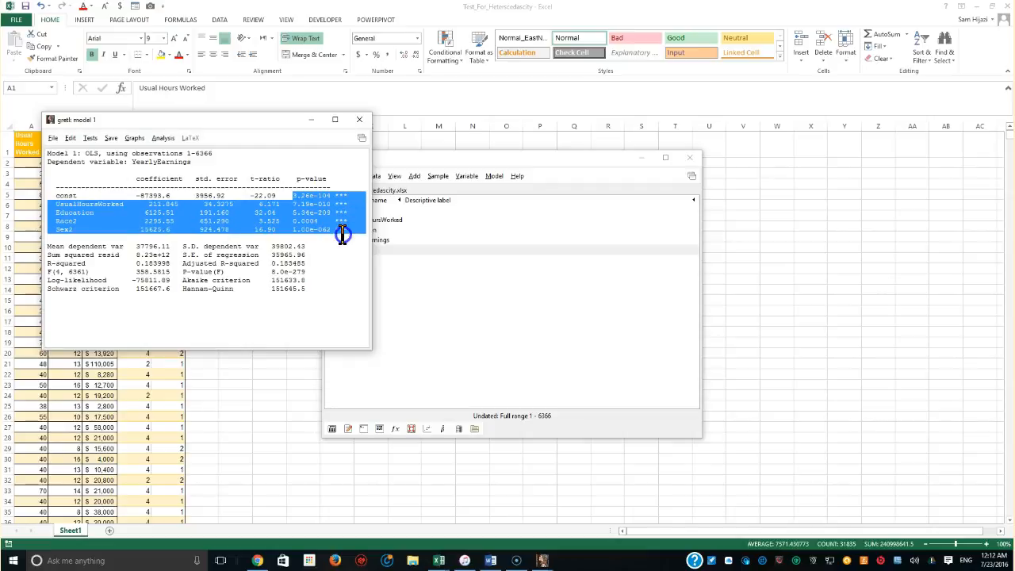
{"action": "left_click", "coordinate": [337, 278]}
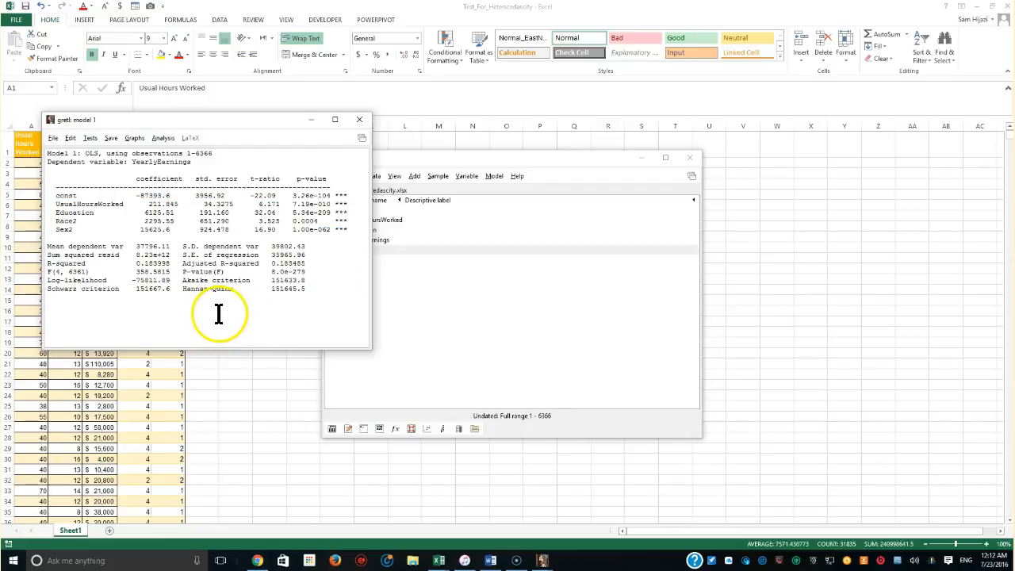
- Run White's test for heteroskedasticity on the estimated OLS model
{"action": "left_click", "coordinate": [90, 138]}
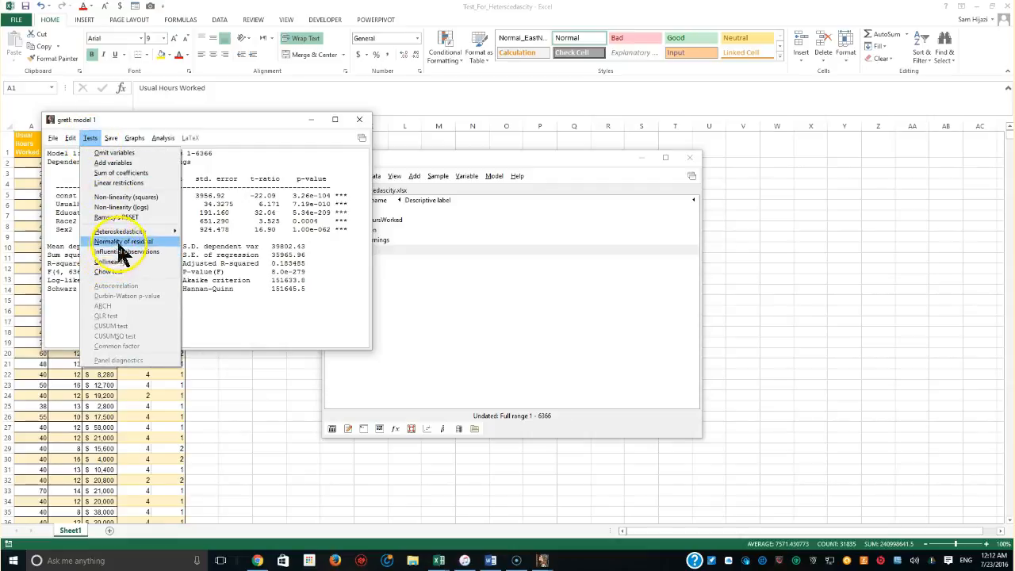
{"action": "mouse_move", "coordinate": [121, 236]}
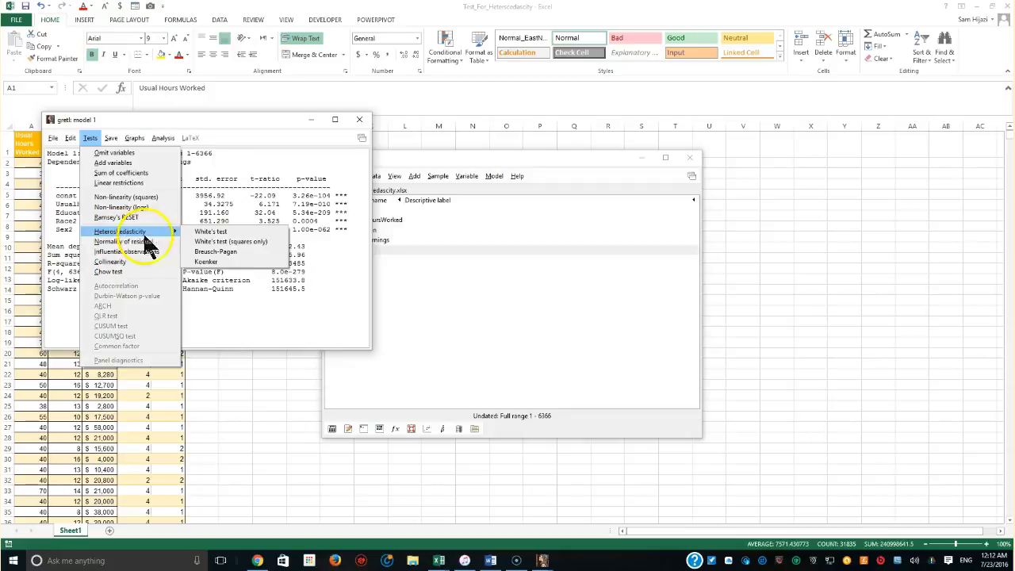
{"action": "left_click", "coordinate": [200, 234]}
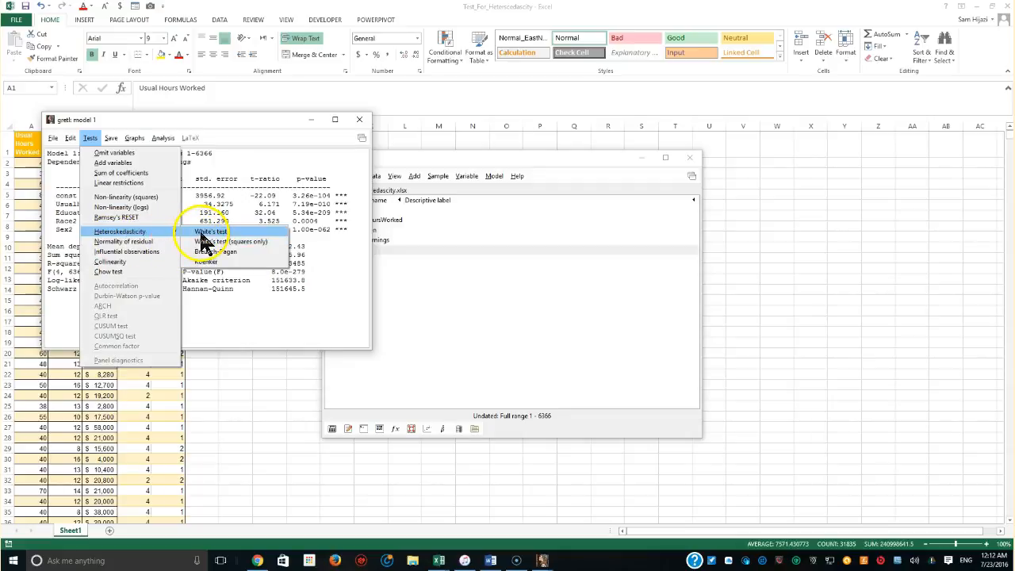
{"action": "left_click", "coordinate": [200, 234]}
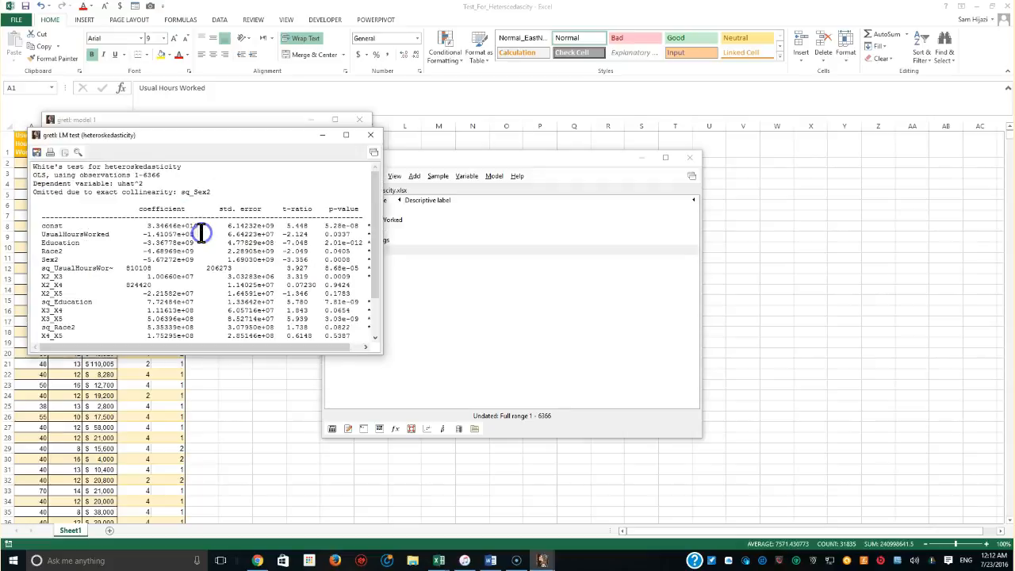
- Maximize the White's test output, highlight its chi-square p-value, and bring the model 1 window back to the front
{"action": "left_click", "coordinate": [351, 139]}
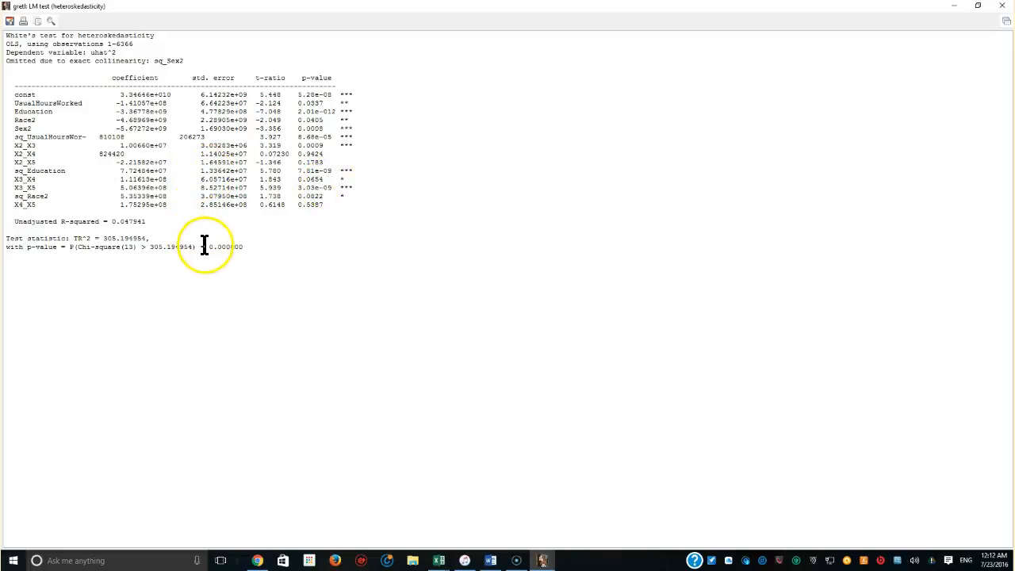
{"action": "left_click_drag", "start_coordinate": [210, 246], "coordinate": [246, 249]}
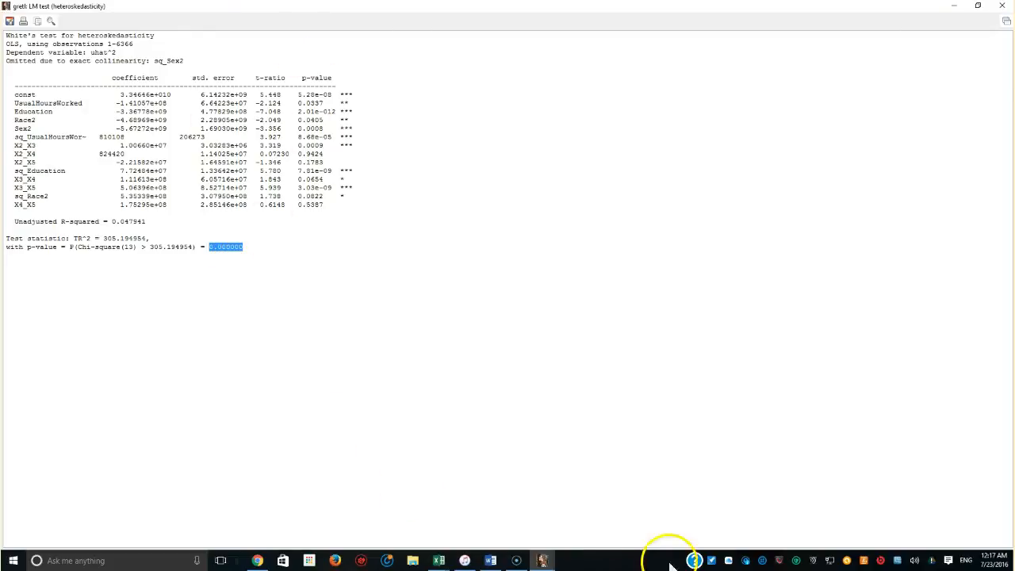
{"action": "left_click", "coordinate": [544, 565]}
{"action": "left_click", "coordinate": [544, 533]}
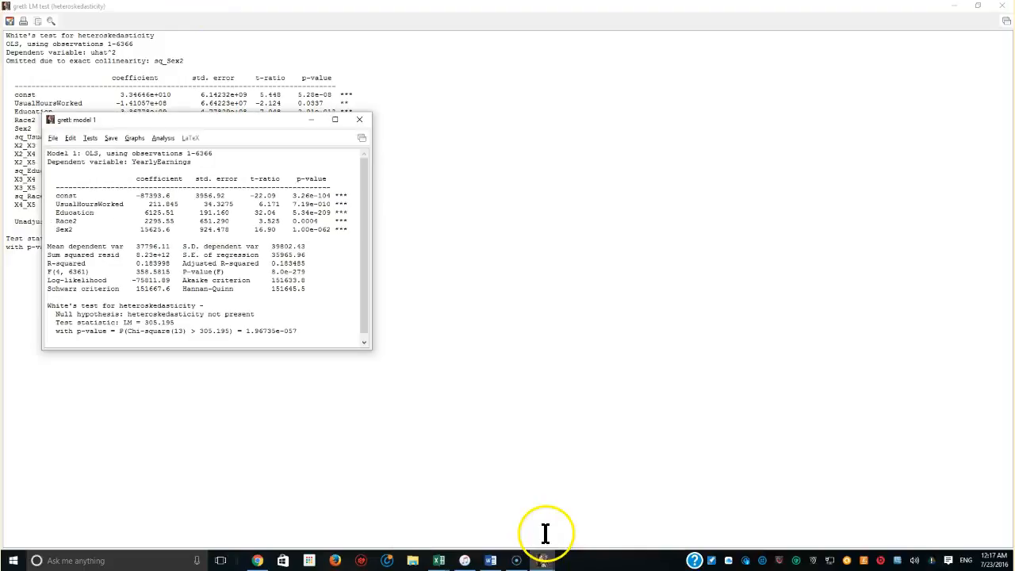
- Close the model 1 and White's test output windows and minimize the browser to return to the main gretl window
{"action": "left_click", "coordinate": [53, 139]}
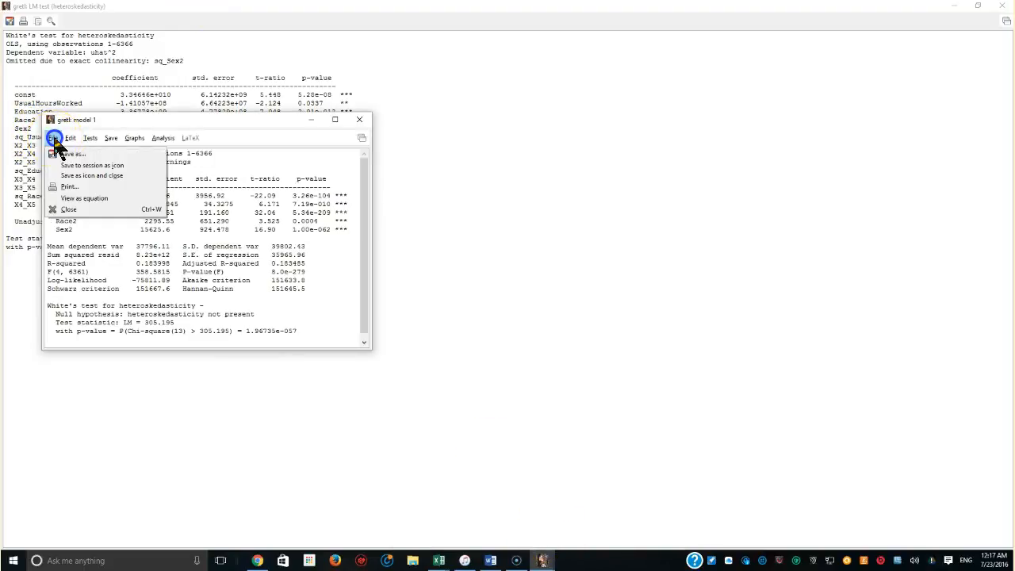
{"action": "left_click", "coordinate": [68, 210]}
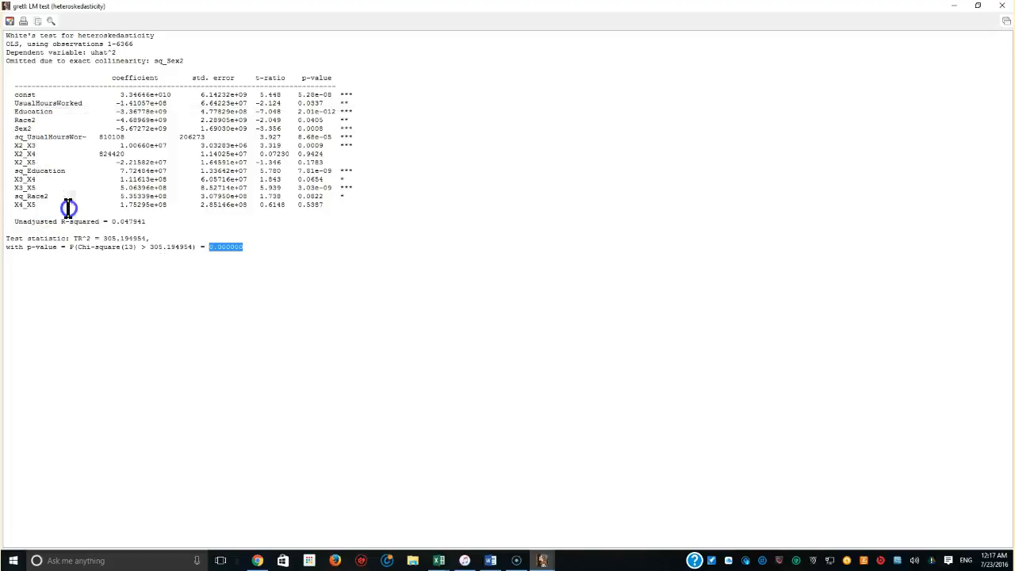
{"action": "left_click", "coordinate": [545, 559]}
{"action": "left_click", "coordinate": [562, 533]}
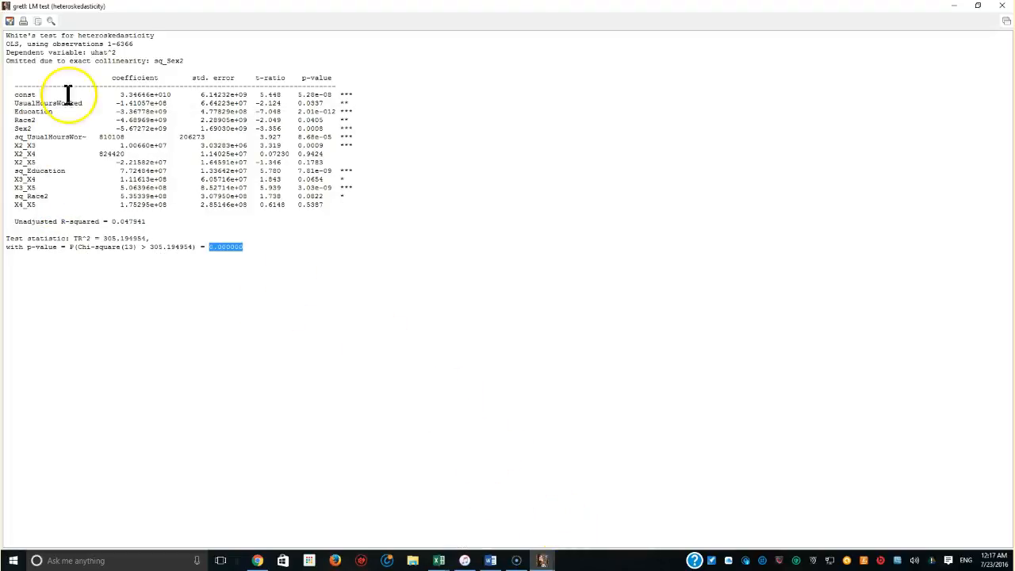
{"action": "left_click", "coordinate": [1001, 6]}
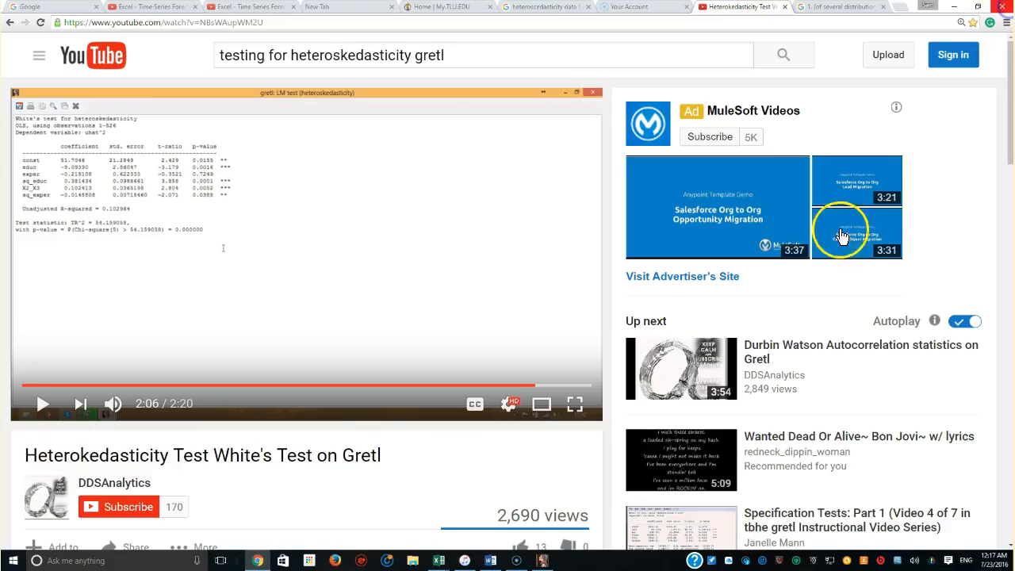
{"action": "left_click", "coordinate": [954, 6]}
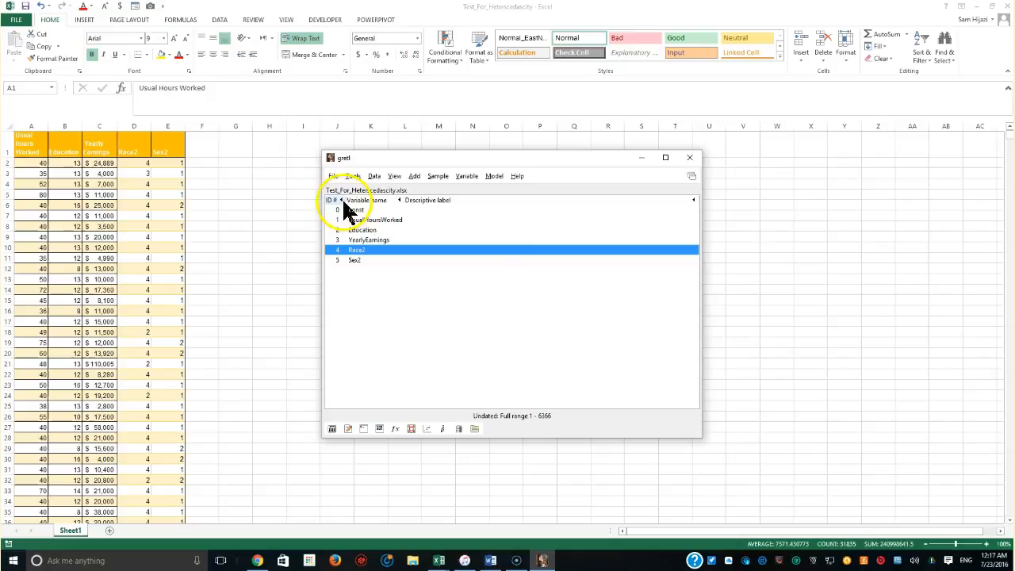
- Open the recent data file crime.xlsx in place of the current dataset, importing Sheet1 from column 1, row 1
{"action": "left_click", "coordinate": [333, 176]}
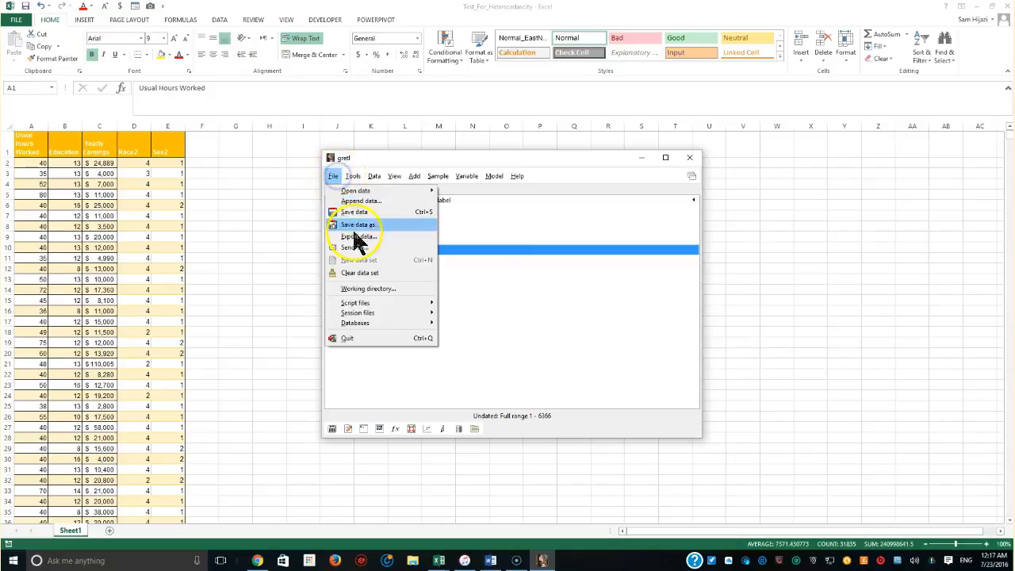
{"action": "mouse_move", "coordinate": [358, 191]}
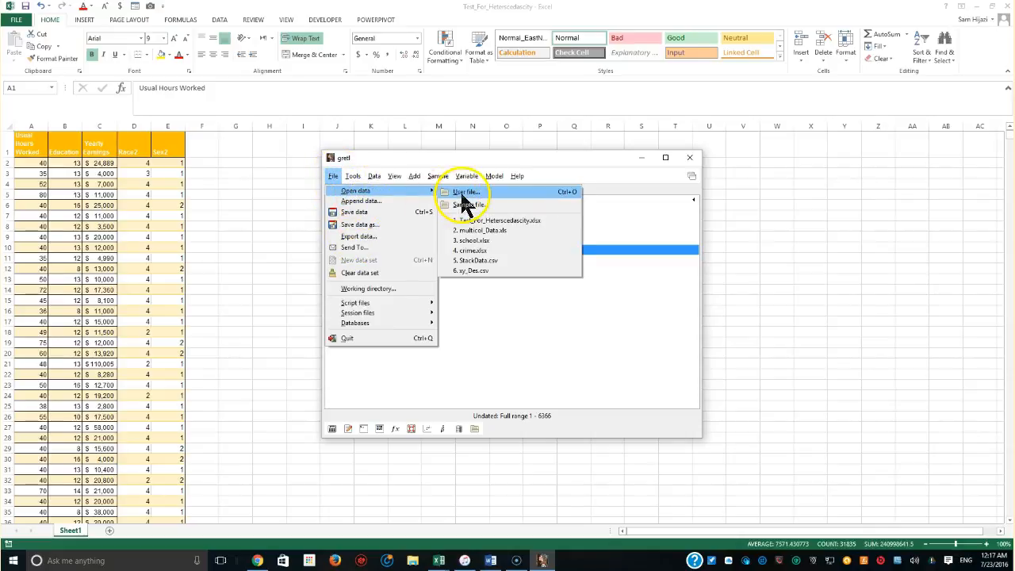
{"action": "left_click", "coordinate": [474, 249]}
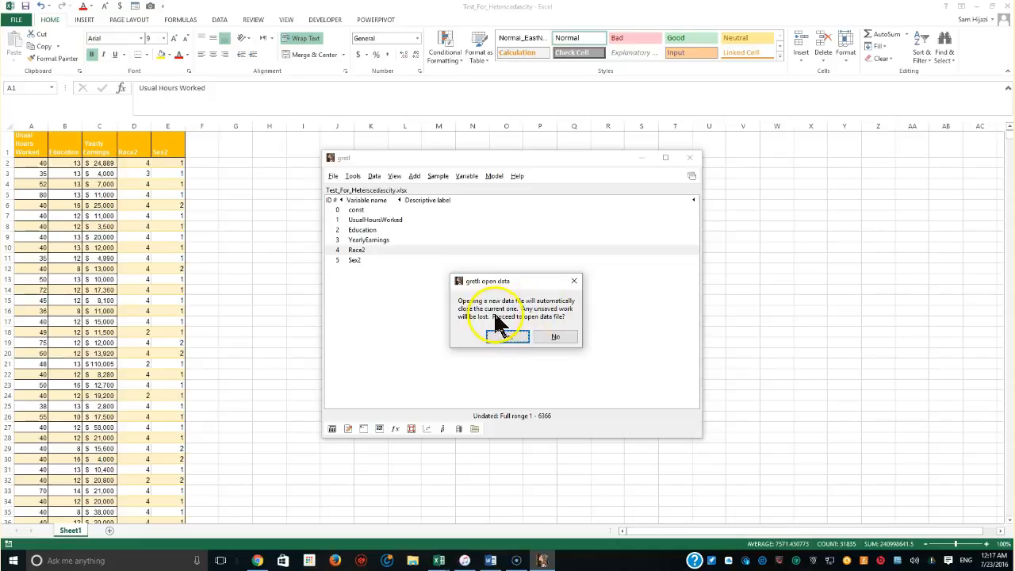
{"action": "left_click", "coordinate": [507, 341]}
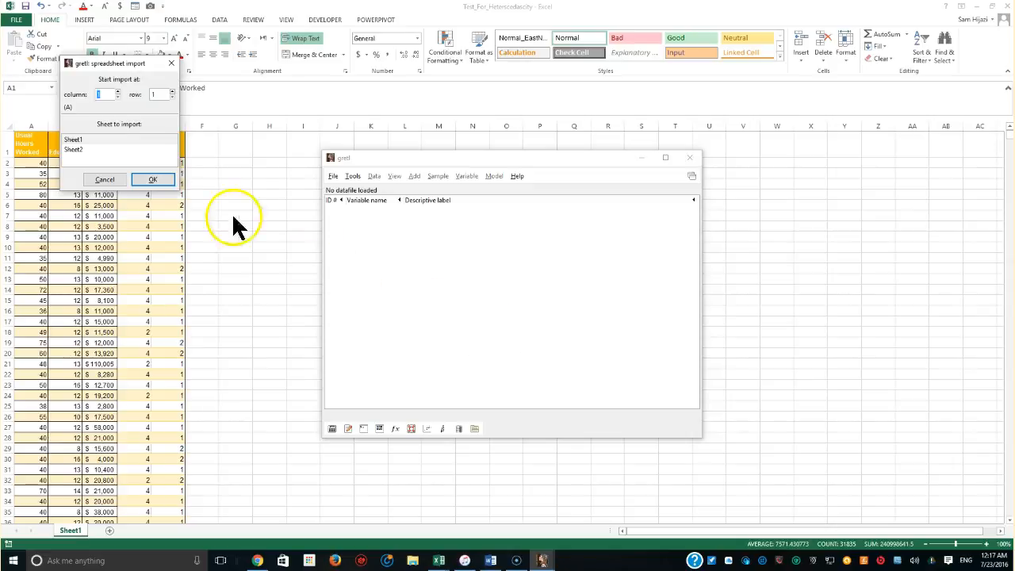
{"action": "left_click", "coordinate": [159, 179]}
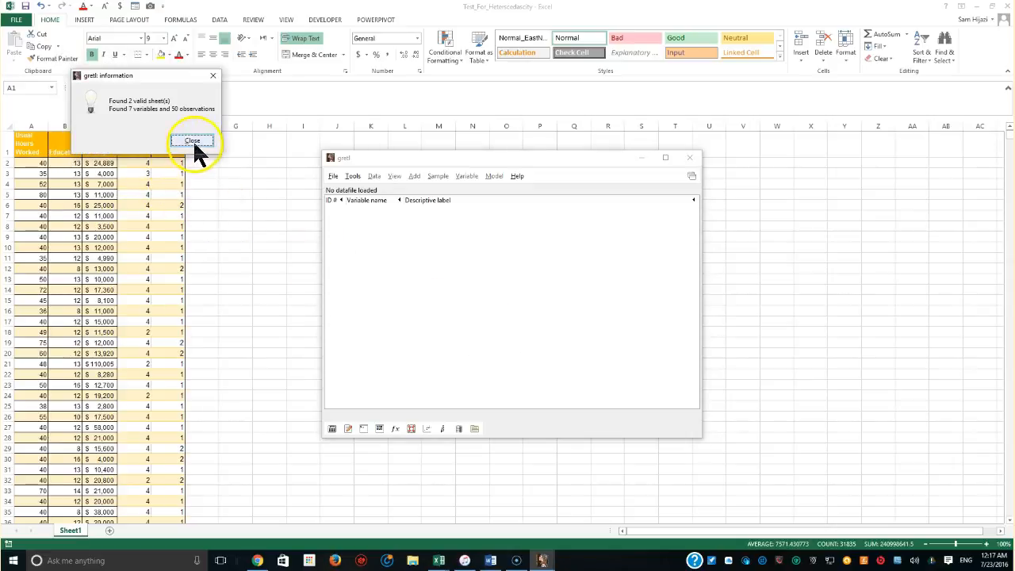
{"action": "left_click", "coordinate": [193, 142]}
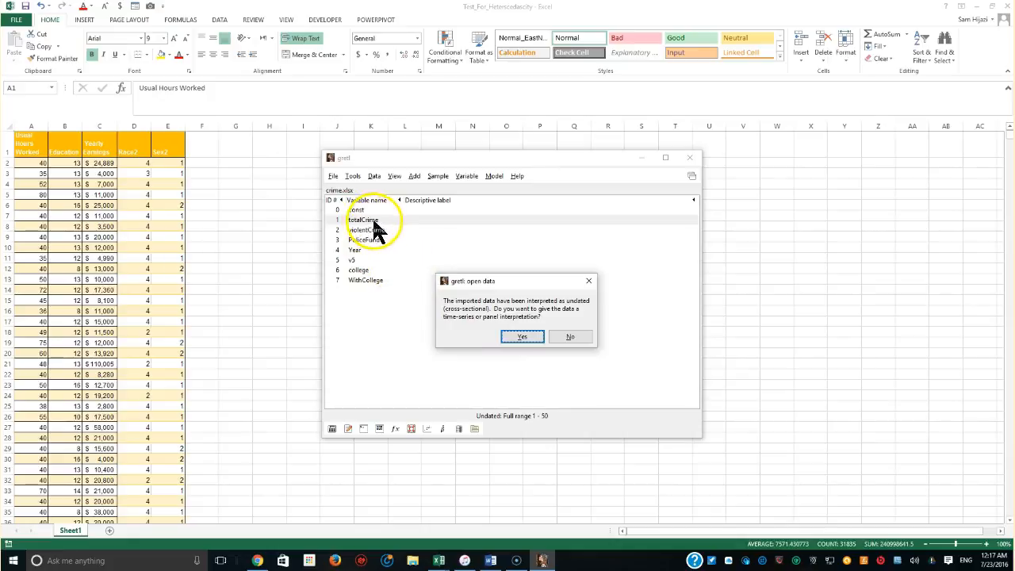
- Go through the data structure wizard for the crime data and apply the cross-sectional structure
{"action": "left_click", "coordinate": [519, 337]}
{"action": "left_click", "coordinate": [552, 387]}
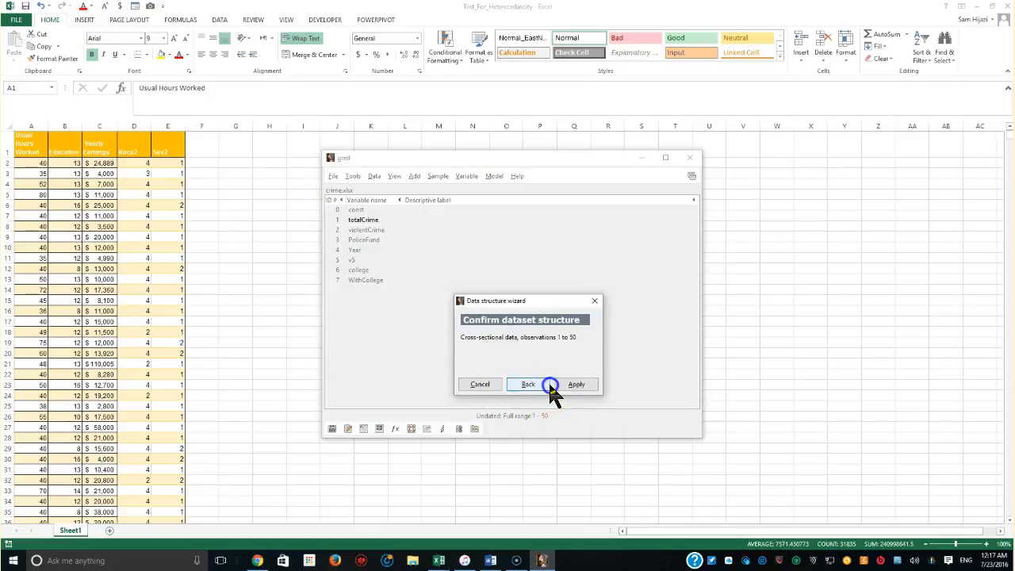
{"action": "left_click", "coordinate": [567, 385]}
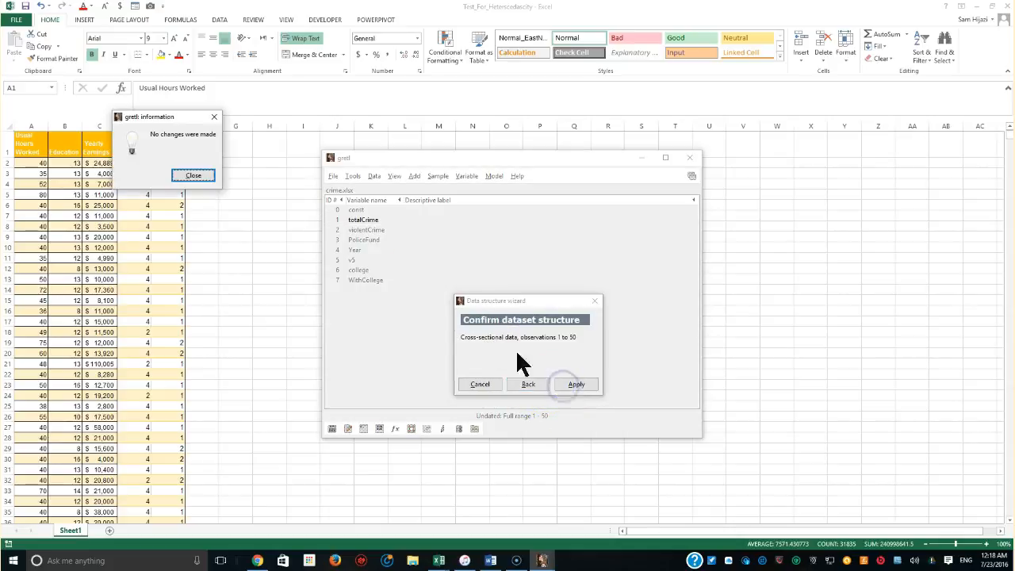
{"action": "left_click", "coordinate": [193, 175]}
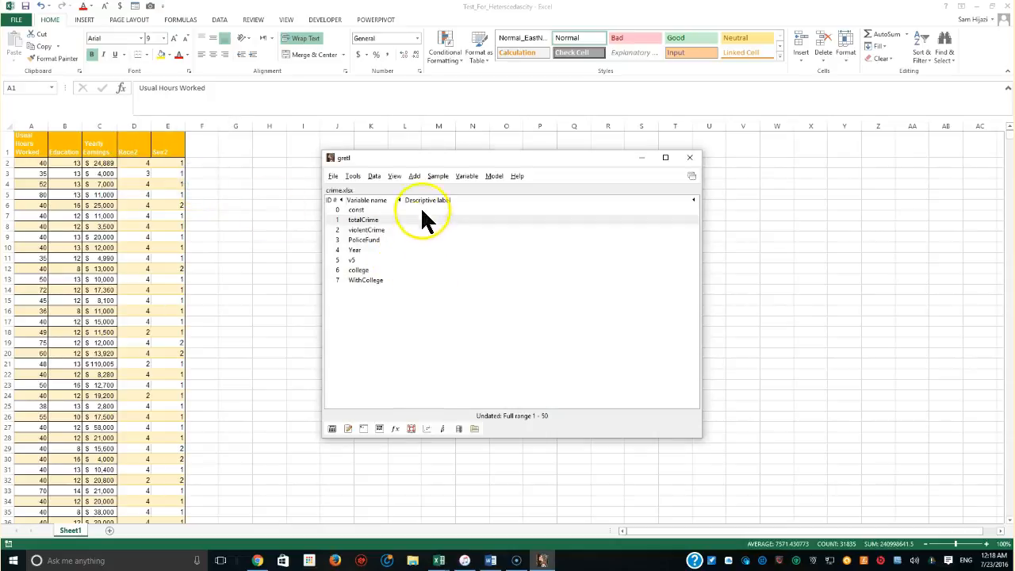
- Start an Ordinary Least Squares model with totalCrime as the dependent variable
{"action": "left_click", "coordinate": [492, 177]}
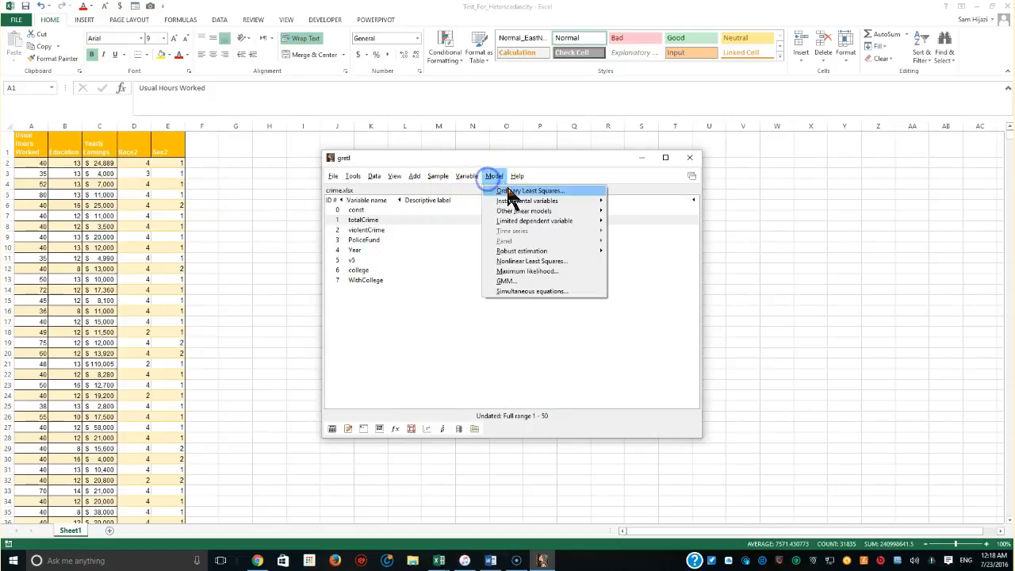
{"action": "left_click", "coordinate": [511, 191]}
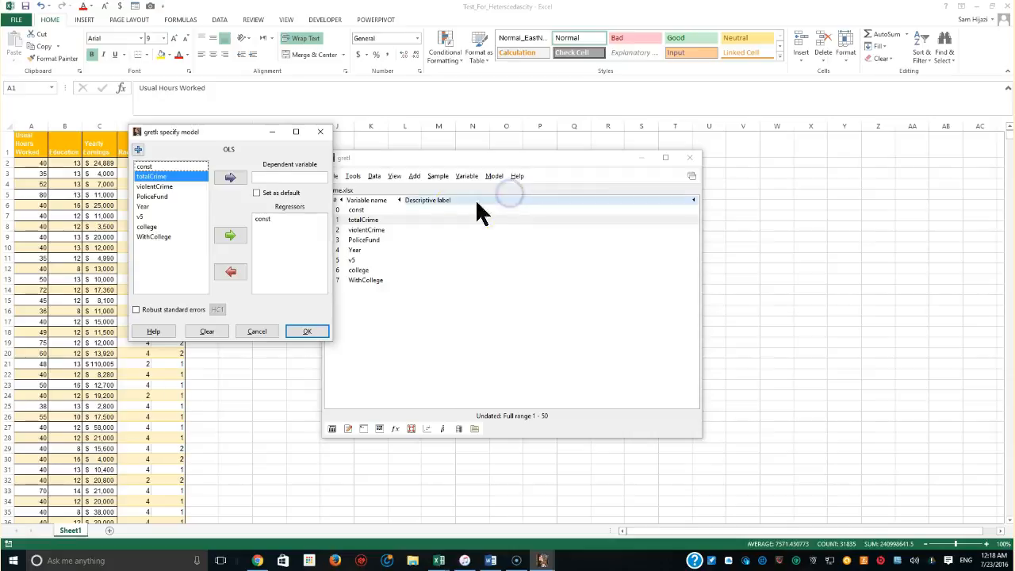
{"action": "left_click", "coordinate": [236, 178]}
- Add violentCrime, PoliceFund, Year, v5, college and WithCollege as regressors alongside the constant, and estimate the OLS model
{"action": "left_click", "coordinate": [166, 189]}
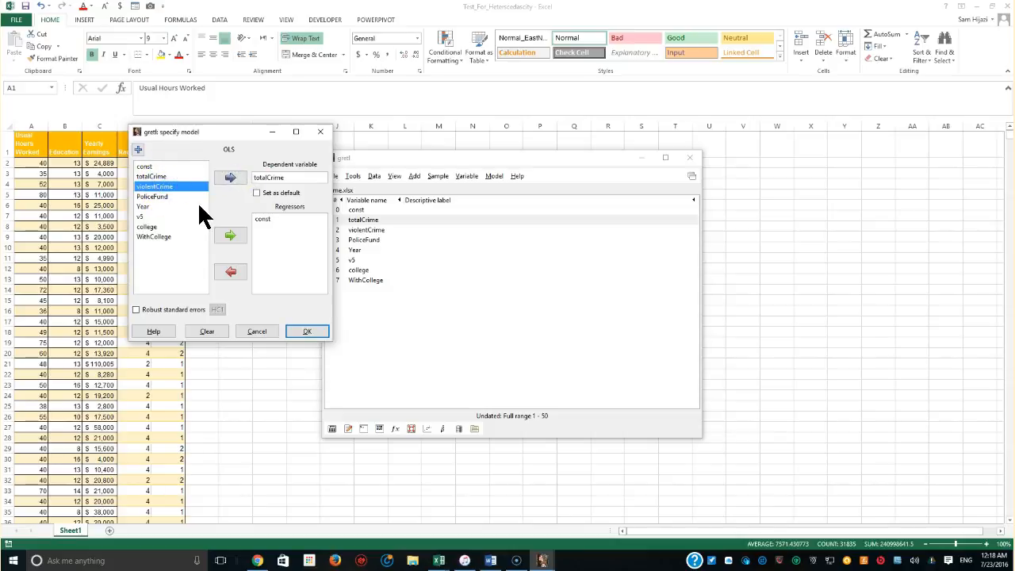
{"action": "left_click", "coordinate": [231, 235]}
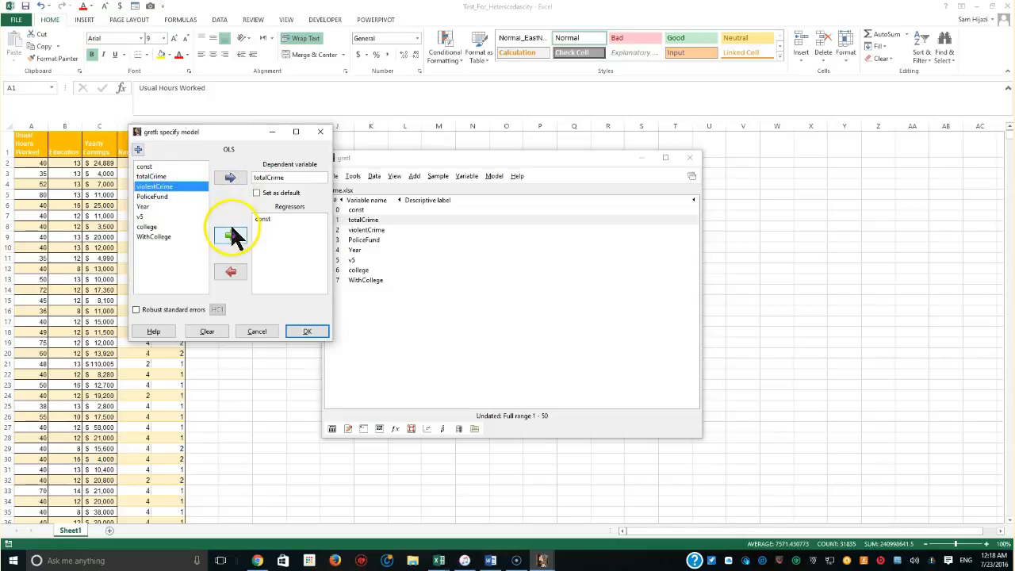
{"action": "left_click", "coordinate": [167, 196]}
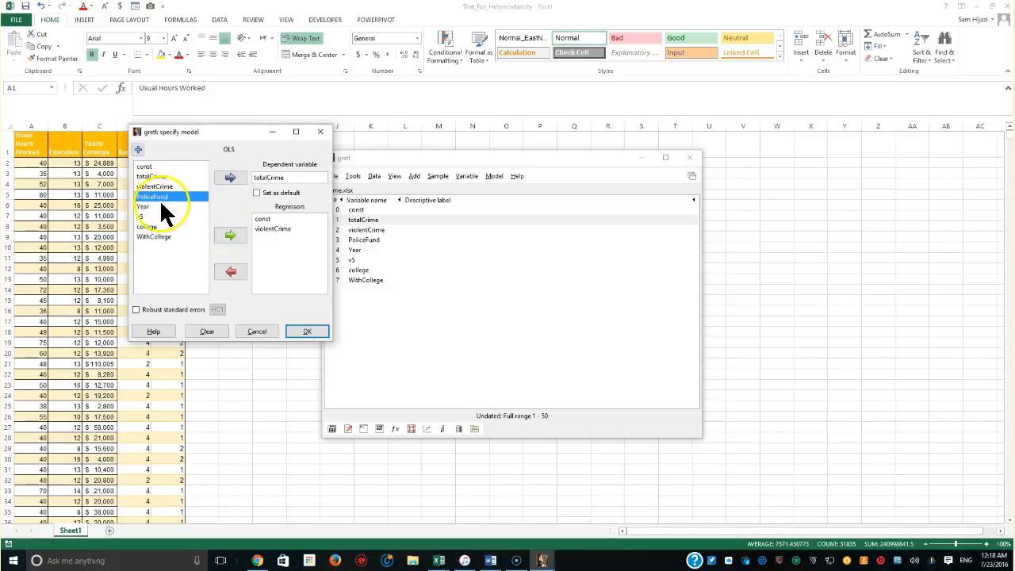
{"action": "left_click", "coordinate": [153, 236], "text": "shift"}
{"action": "left_click", "coordinate": [230, 237]}
{"action": "left_click", "coordinate": [311, 331]}
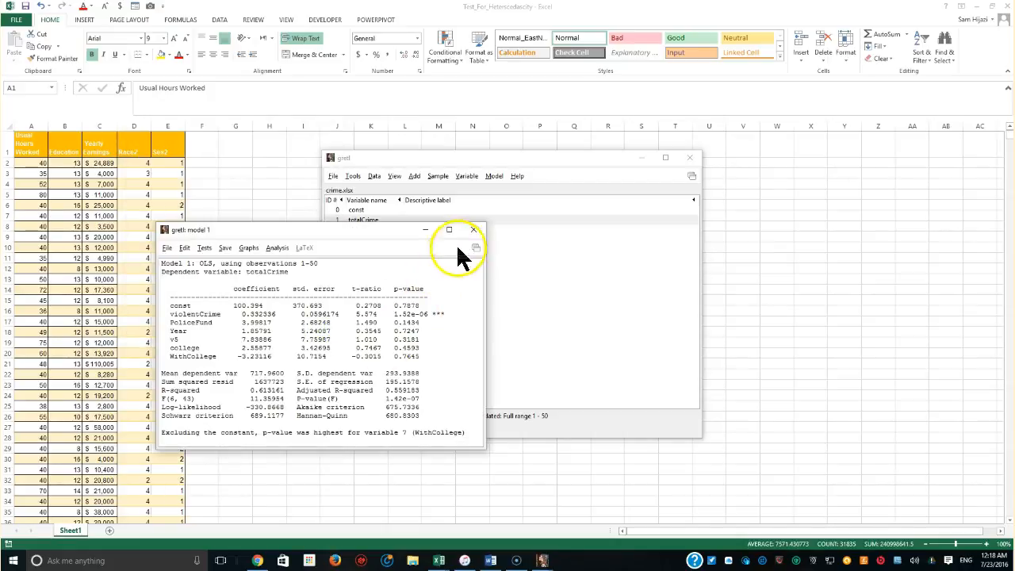
- Maximize the totalCrime model's output and run White's test for heteroskedasticity on it
{"action": "left_click", "coordinate": [449, 230]}
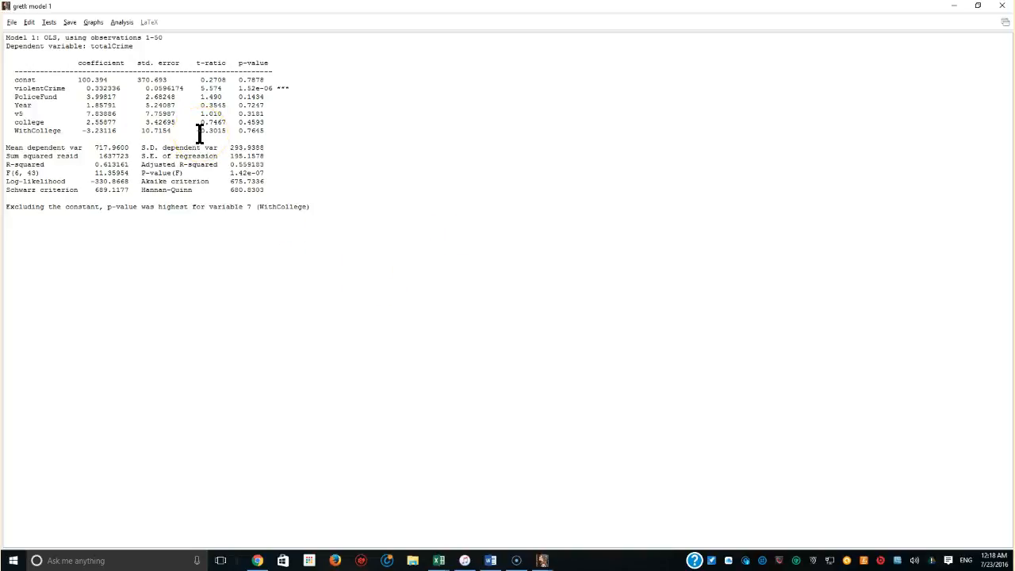
{"action": "left_click", "coordinate": [50, 22]}
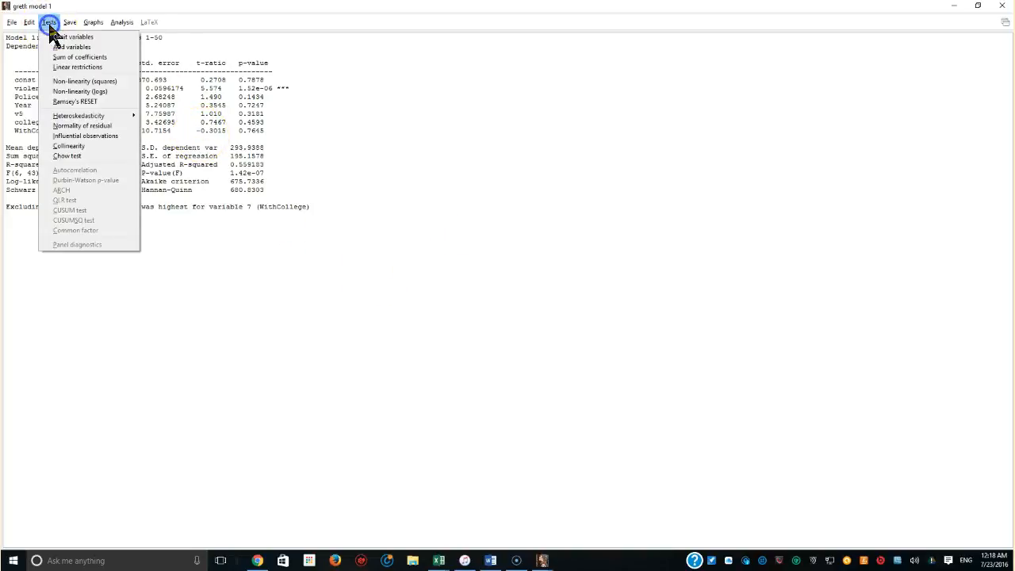
{"action": "left_click", "coordinate": [85, 118]}
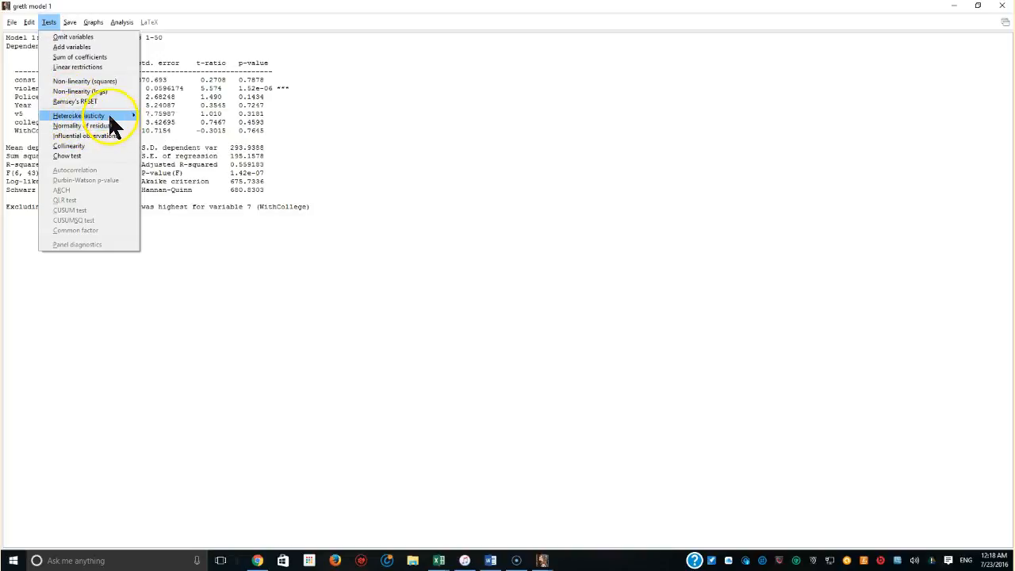
{"action": "mouse_move", "coordinate": [110, 117]}
{"action": "left_click", "coordinate": [178, 120]}
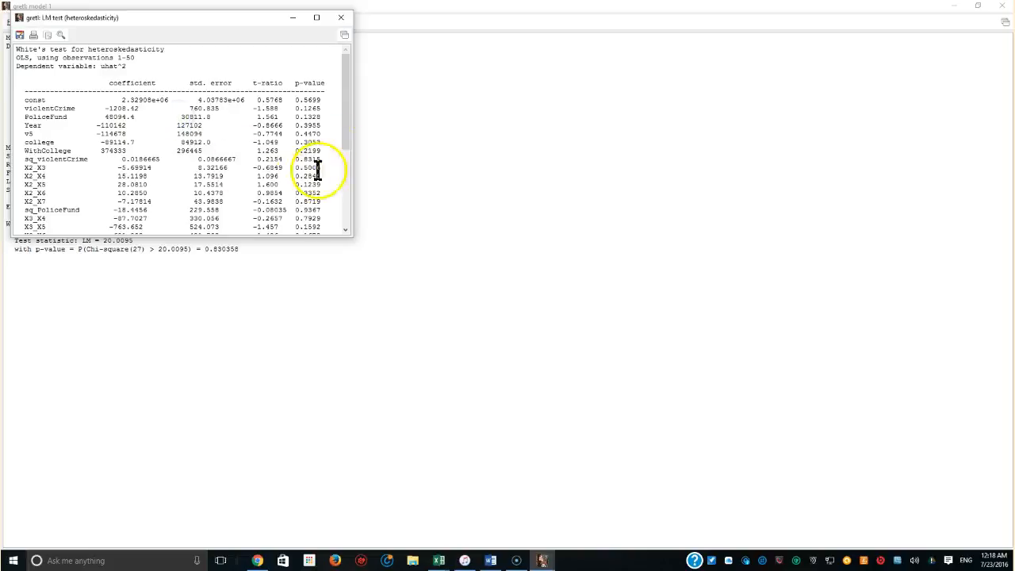
- Maximize the crime model's White's test output and highlight its chi-square p-value
{"action": "left_click_drag", "start_coordinate": [346, 119], "coordinate": [352, 220]}
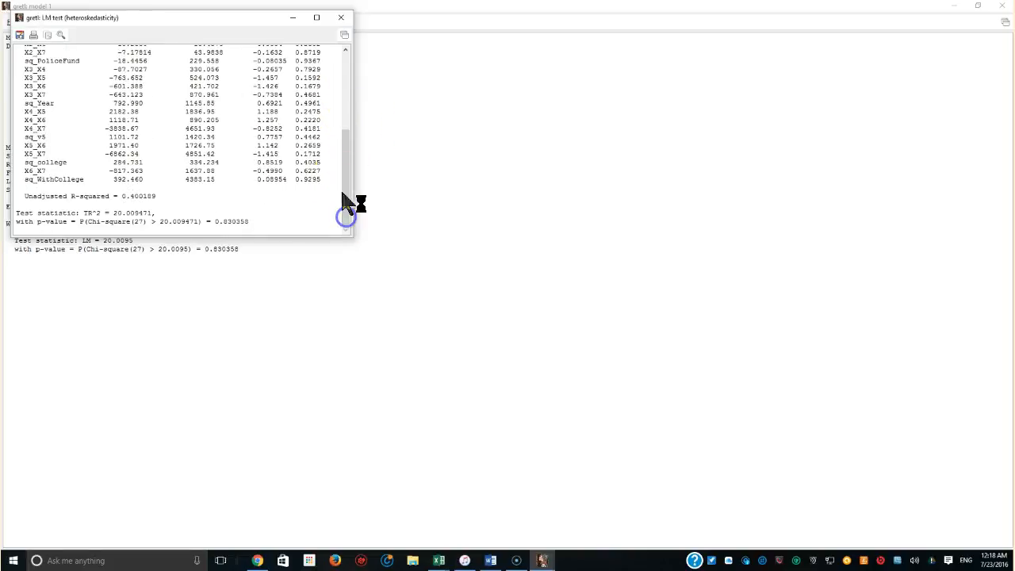
{"action": "left_click", "coordinate": [316, 19]}
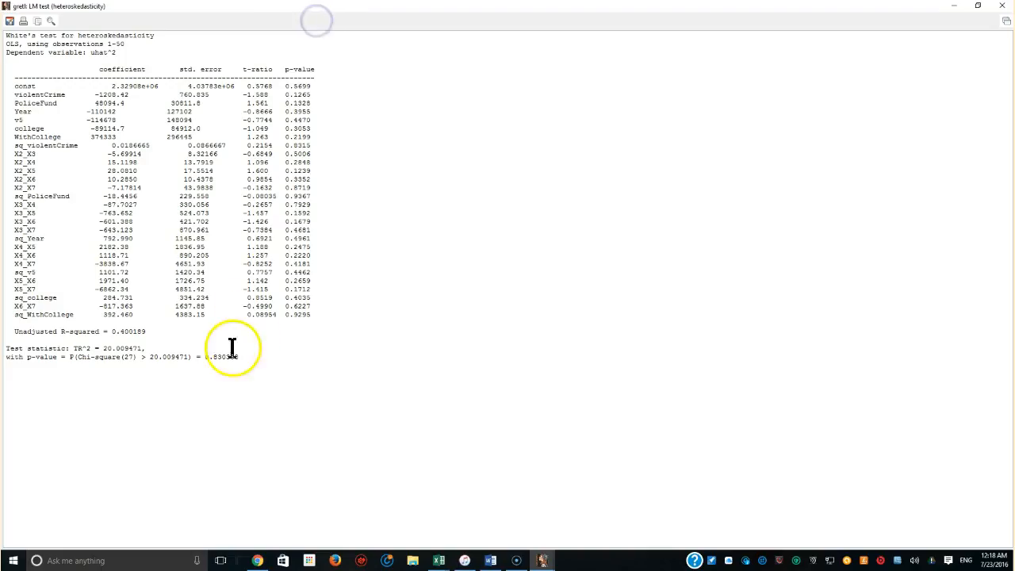
{"action": "left_click_drag", "start_coordinate": [214, 357], "coordinate": [250, 358]}
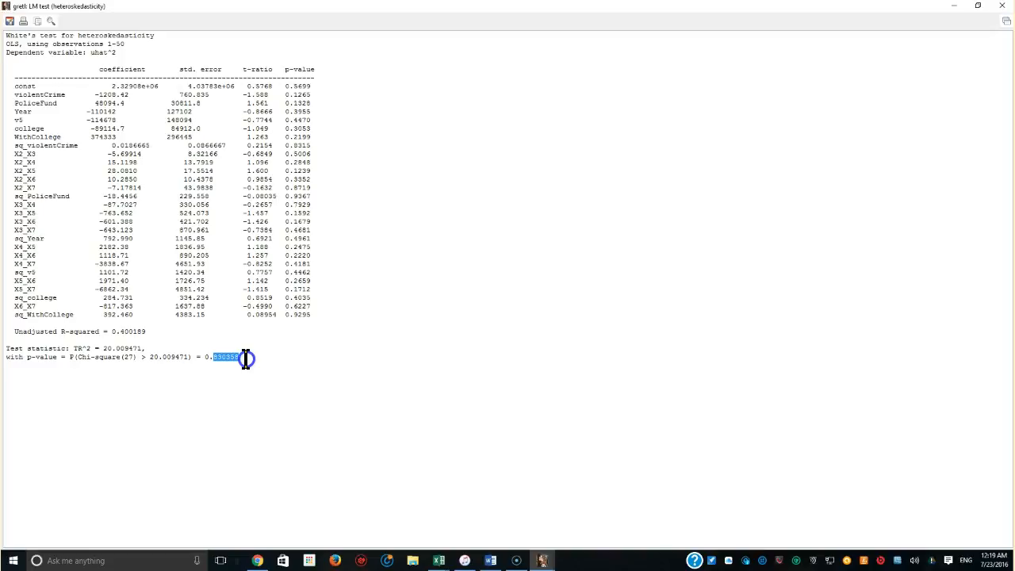
{"action": "mouse_move", "coordinate": [246, 359]}
{"action": "left_mouse_down"}
{"action": "mouse_move", "coordinate": [231, 356]}
{"action": "mouse_move", "coordinate": [239, 357]}
{"action": "left_mouse_up"}
{"action": "left_click_drag", "start_coordinate": [239, 356], "coordinate": [239, 356]}
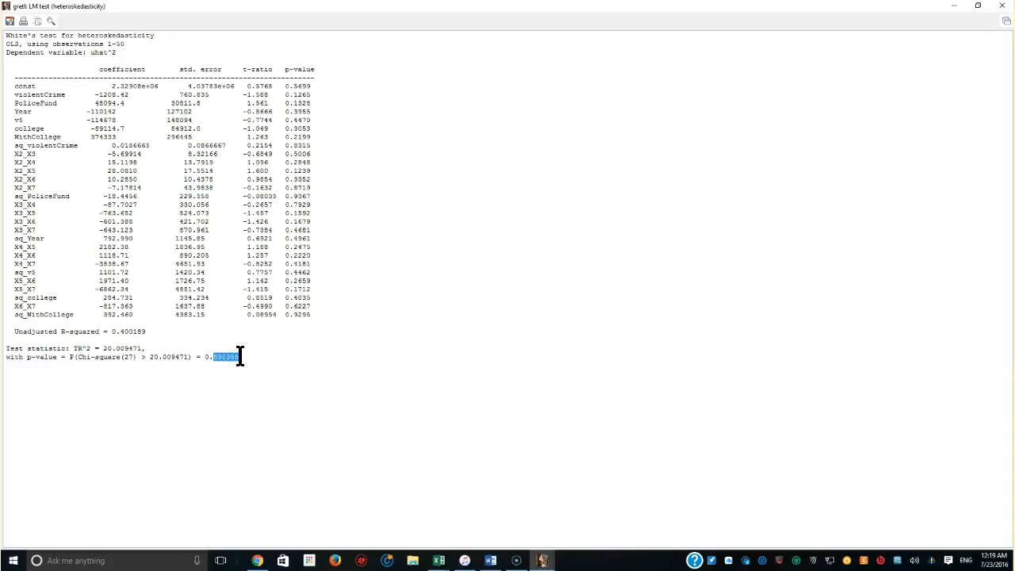